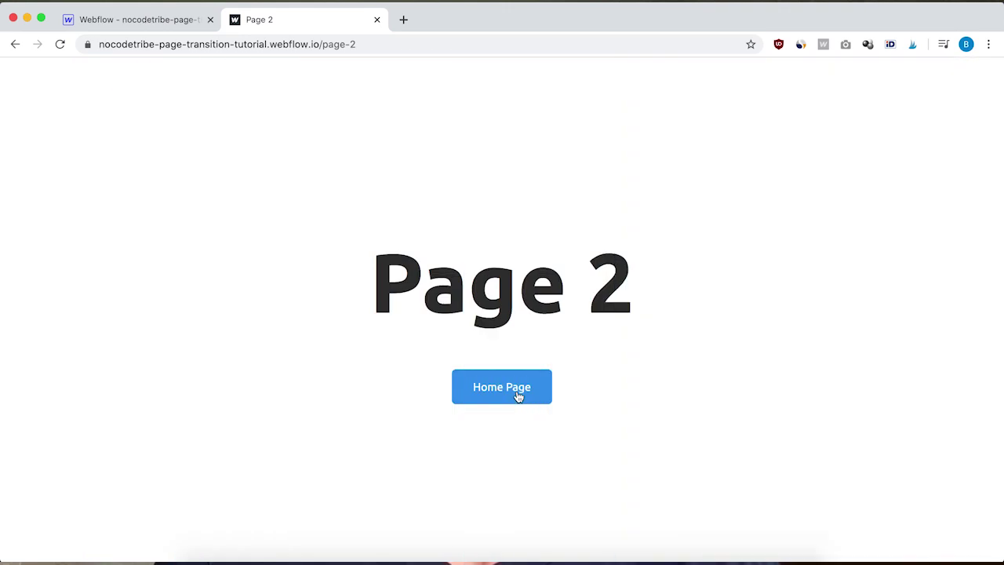
Step: Follow the Home Page link on the published Page 2 to view the page transition
click(518, 396)
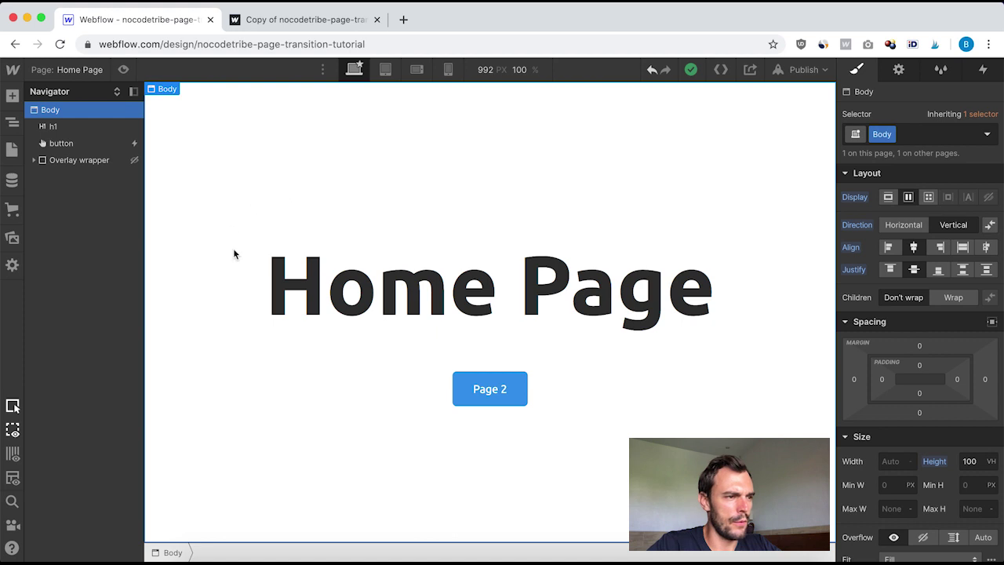
Step: Review the project's page list and the link settings of the Home Page's button
click(12, 149)
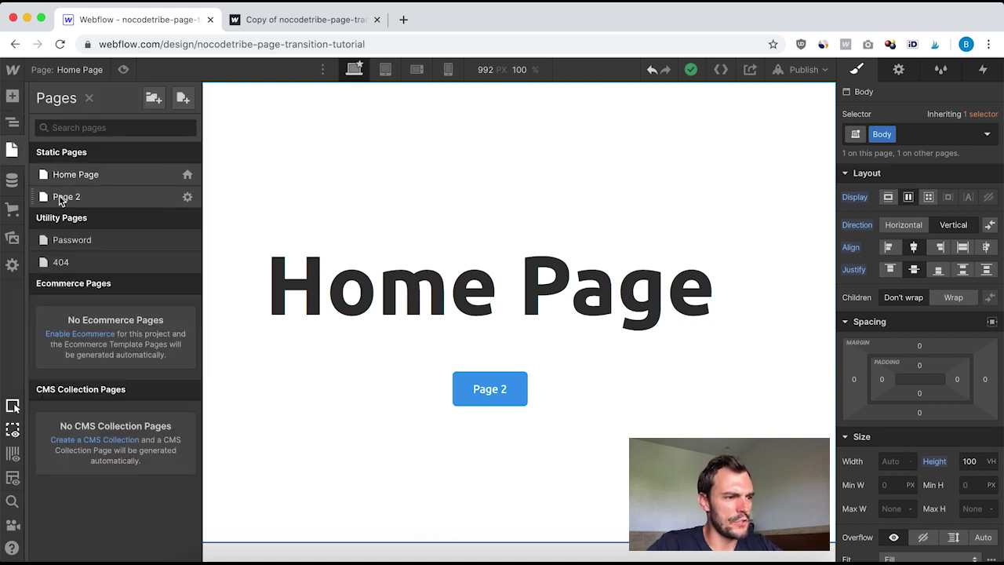
click(382, 183)
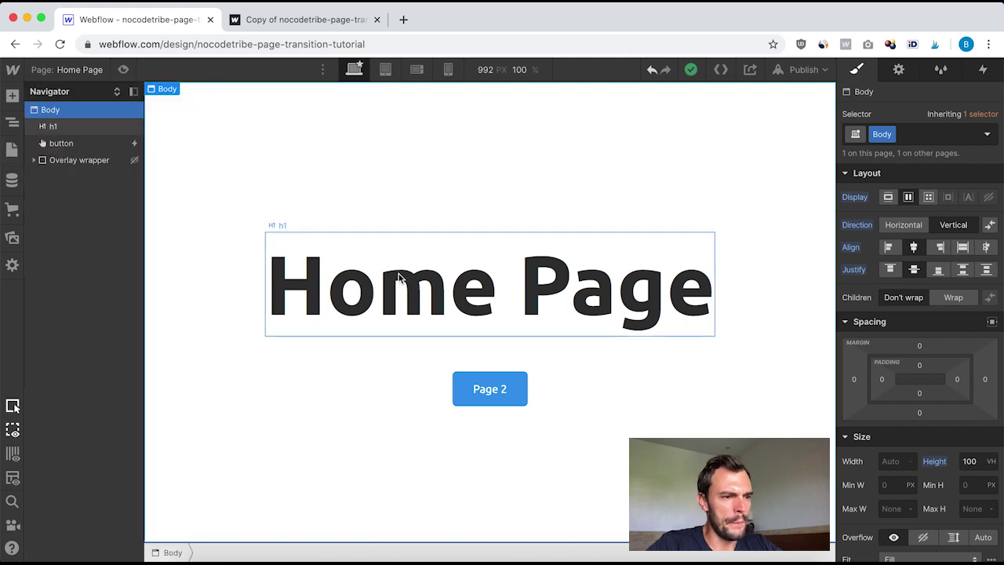
click(486, 398)
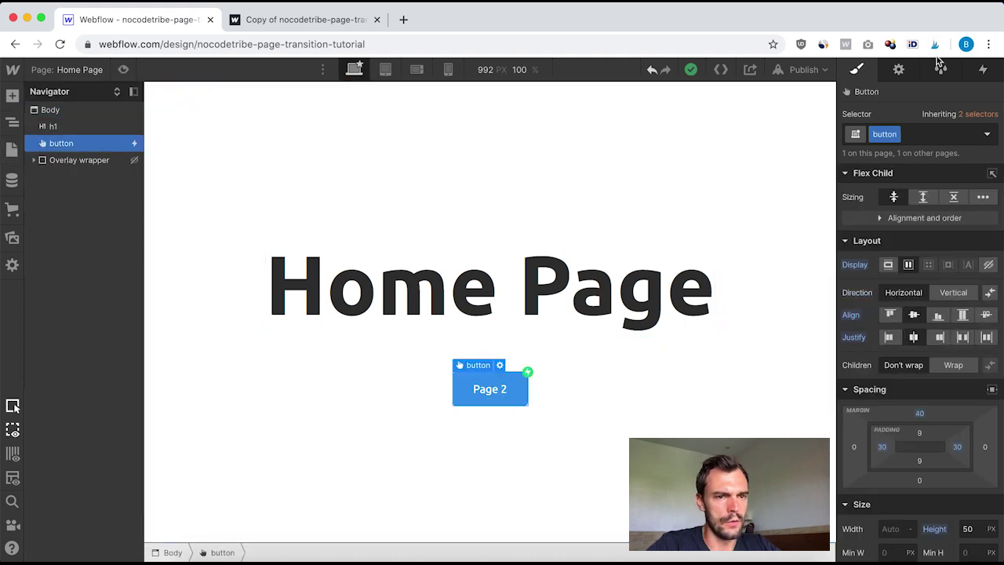
click(900, 71)
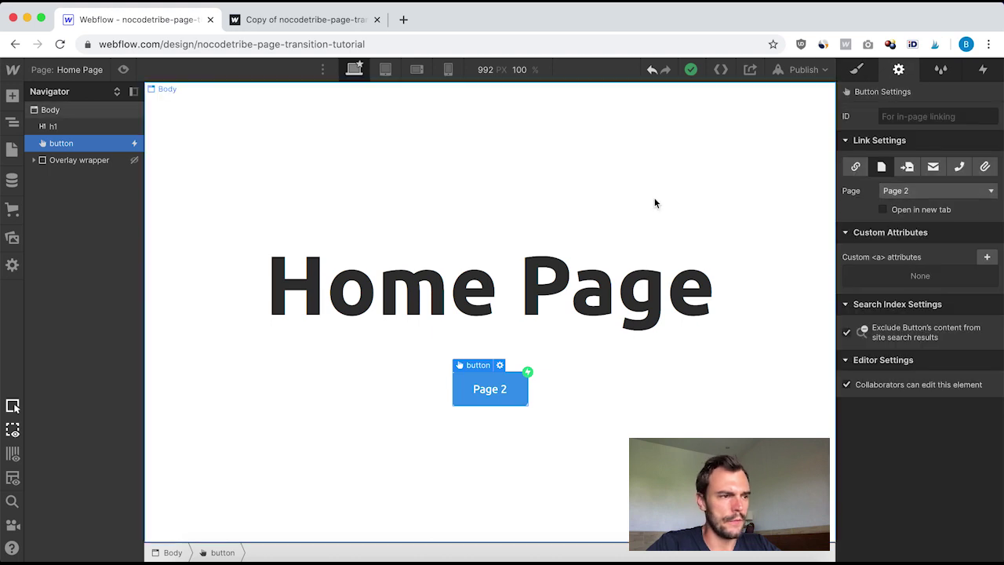
Step: Expand the Overlay wrapper and inspect the background colour of Overlay 1
click(60, 161)
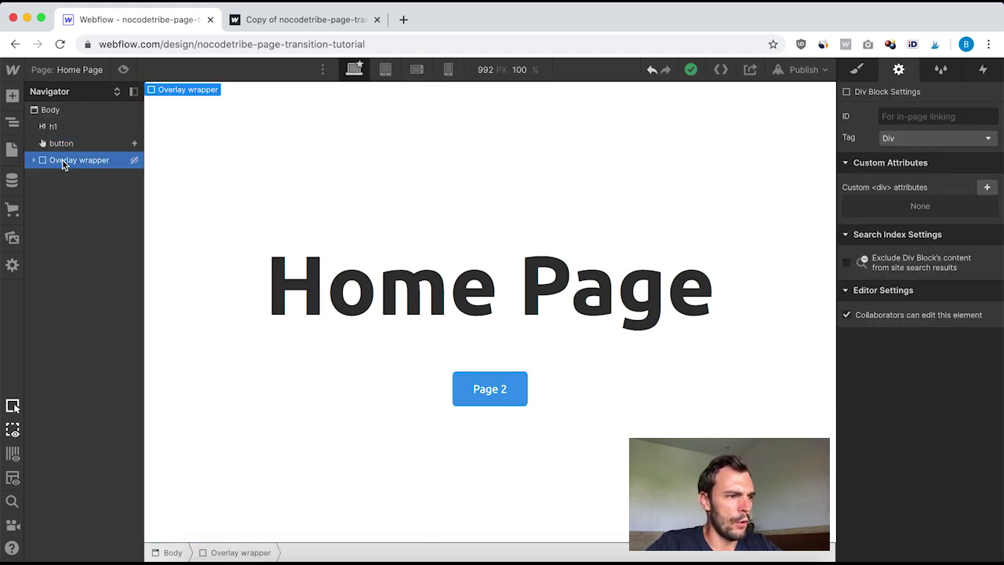
click(33, 162)
click(68, 179)
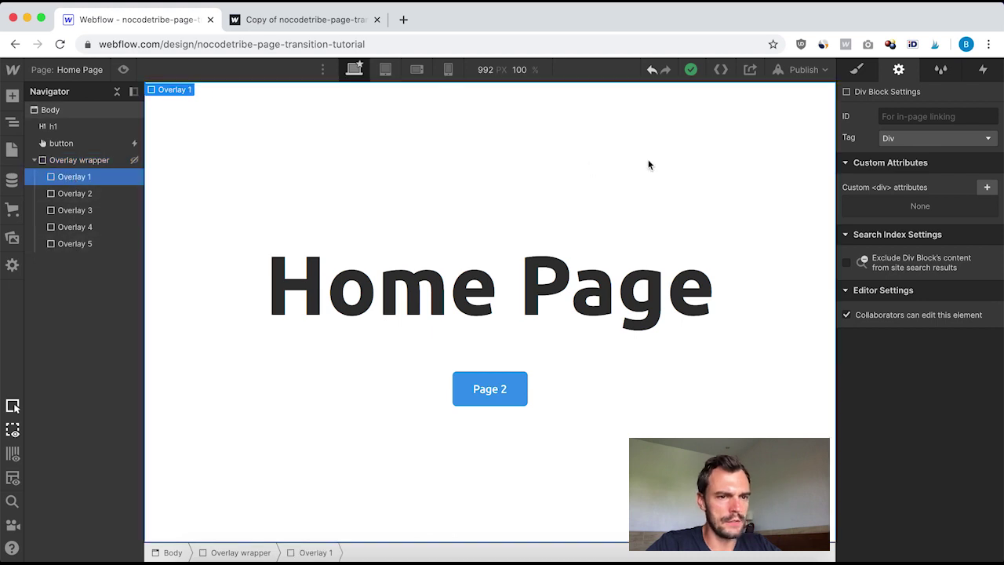
click(855, 72)
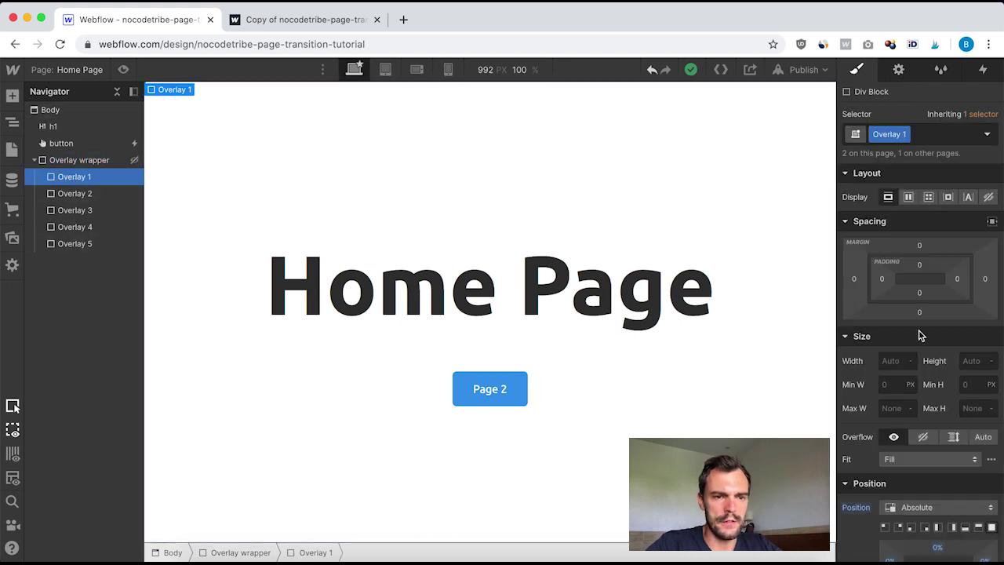
scroll(918, 333, down, 3)
scroll(921, 335, down, 6)
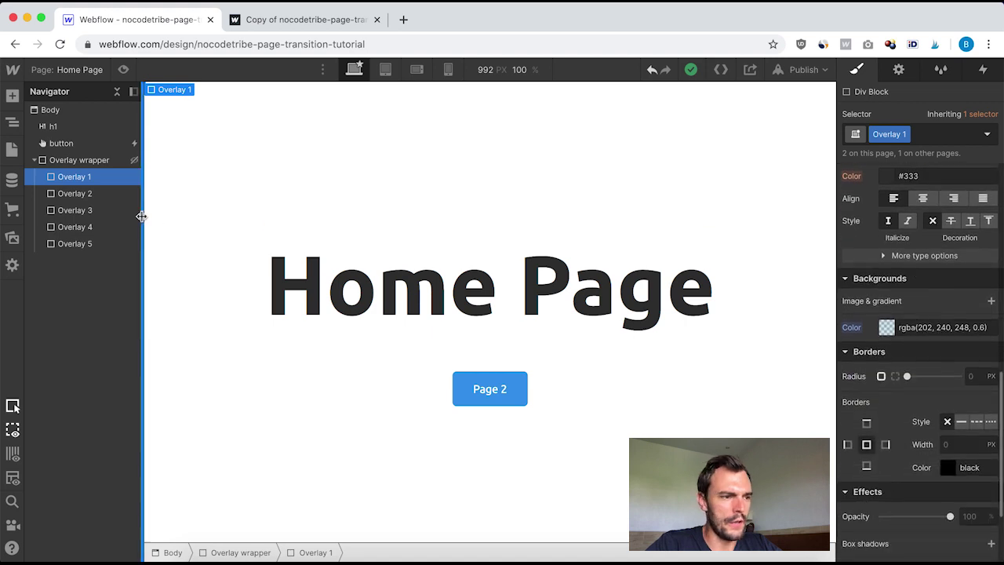
click(888, 328)
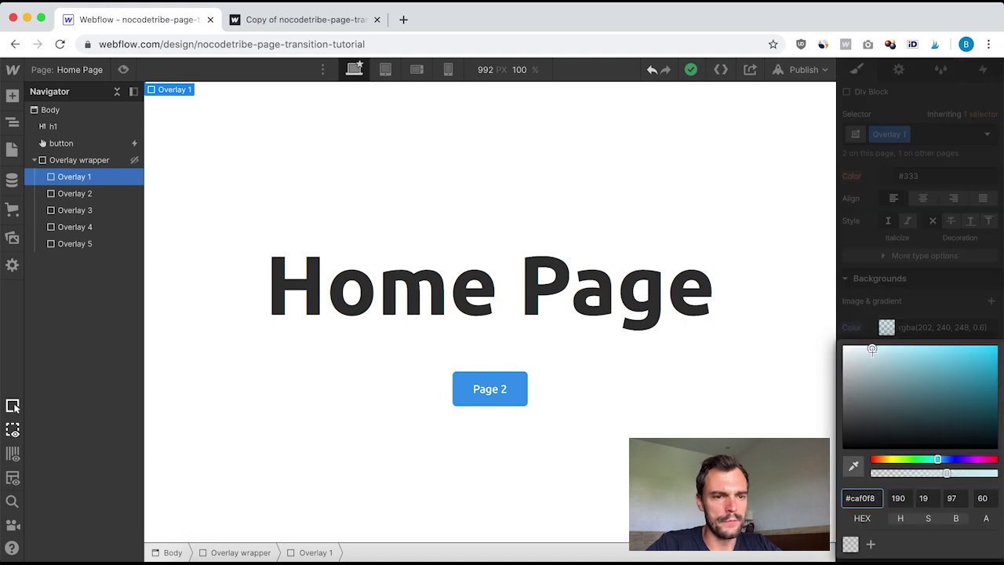
Step: Inspect the background colours of Overlay 2 through Overlay 5, opening the colour details of Overlay 5
click(74, 194)
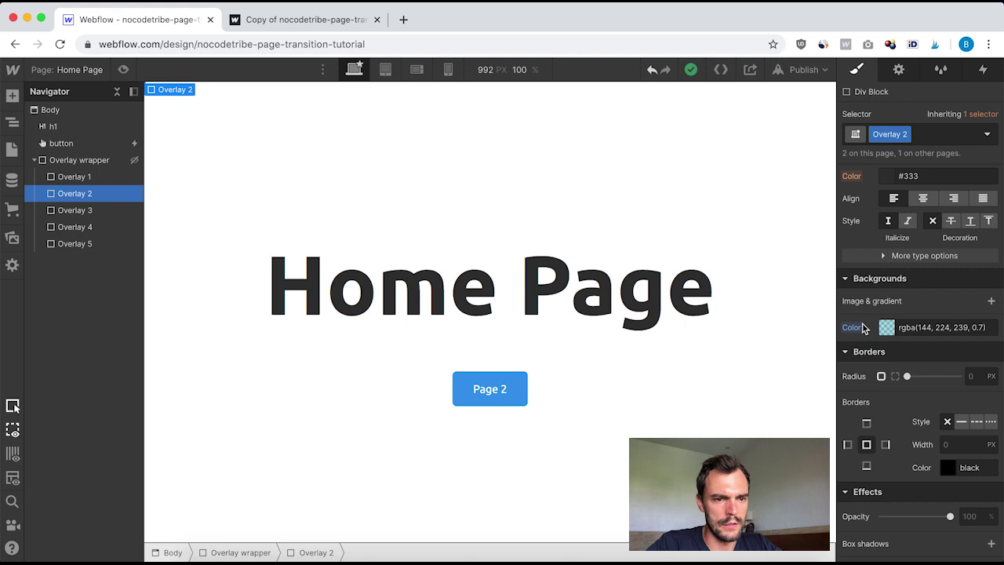
click(81, 209)
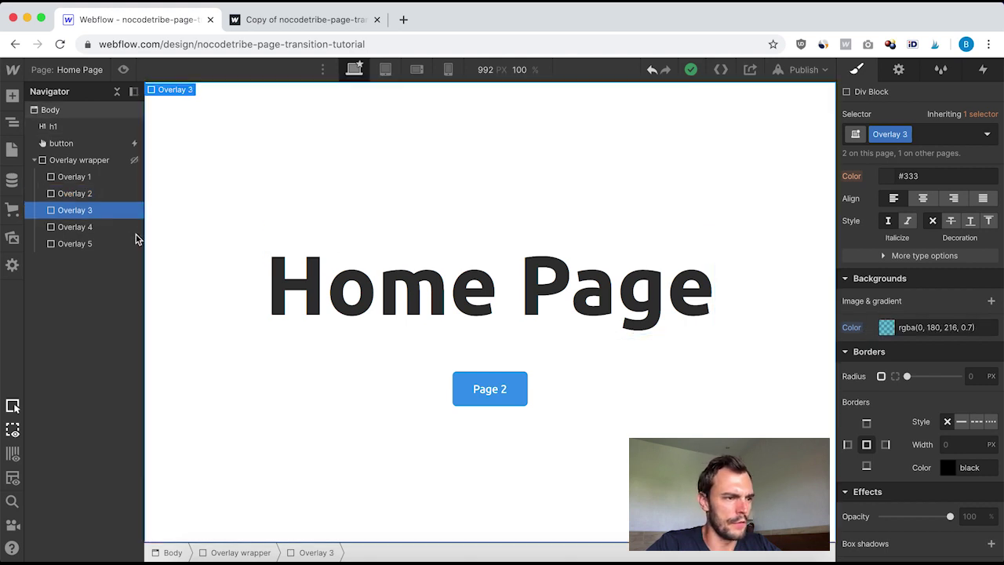
click(94, 228)
click(93, 244)
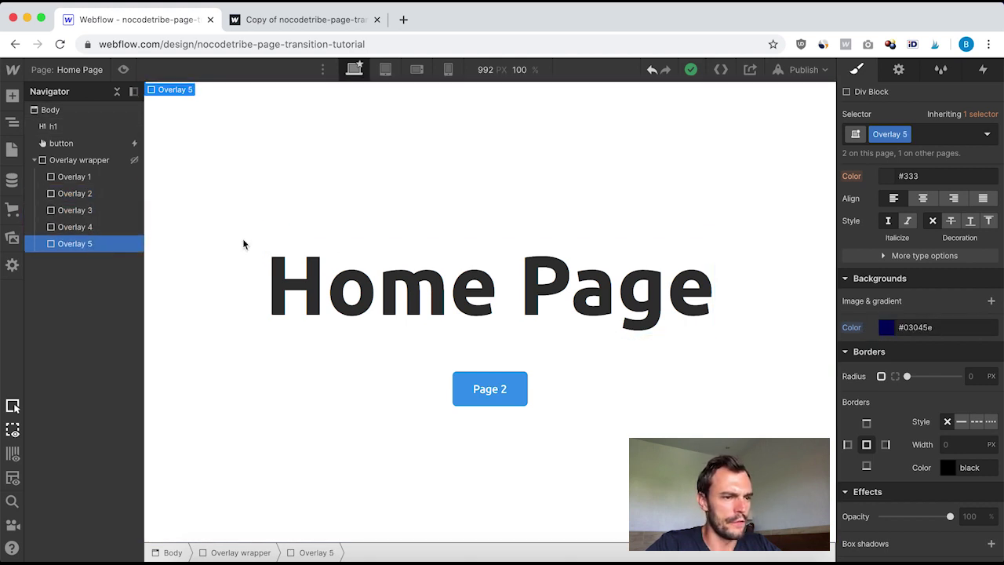
click(887, 328)
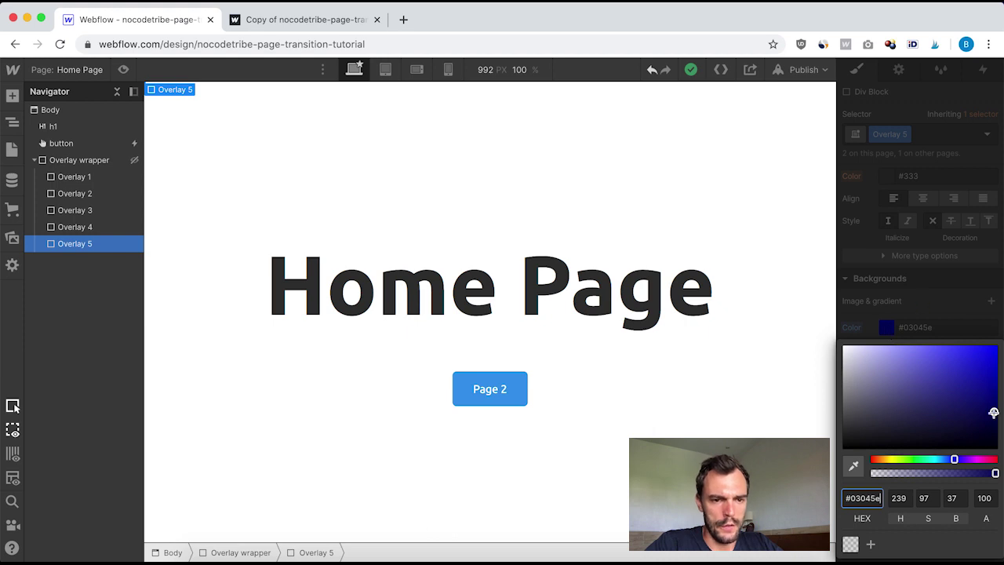
click(929, 313)
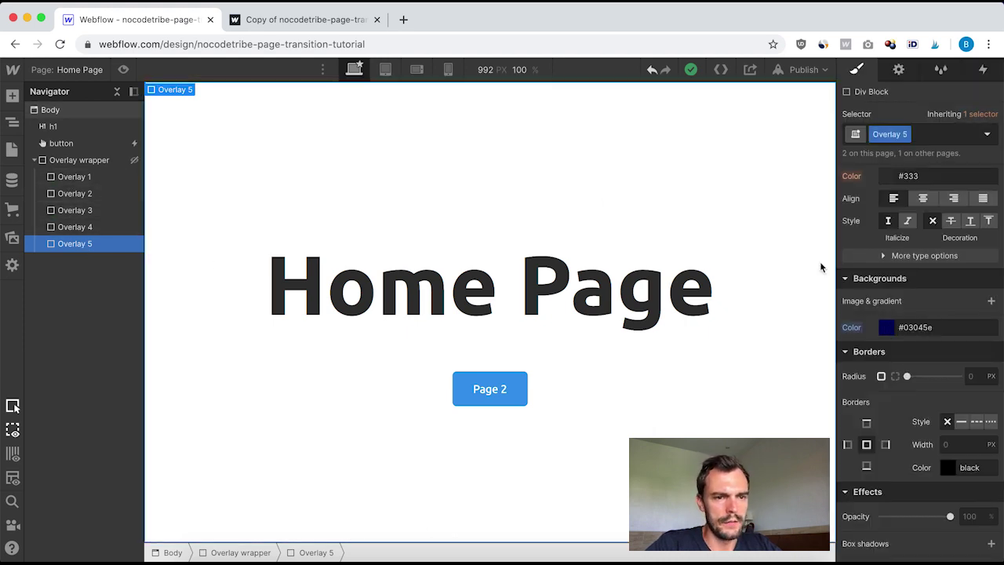
scroll(970, 288, up, 5)
scroll(971, 288, up, 4)
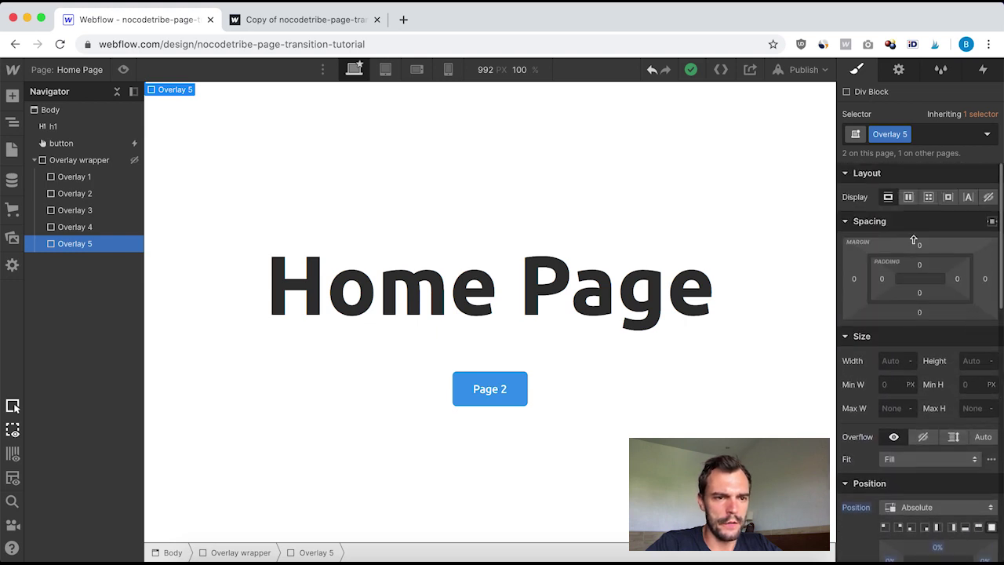
Step: Set the Overlay wrapper's display to Block and review the position settings of the wrapper and Overlay 1
click(95, 160)
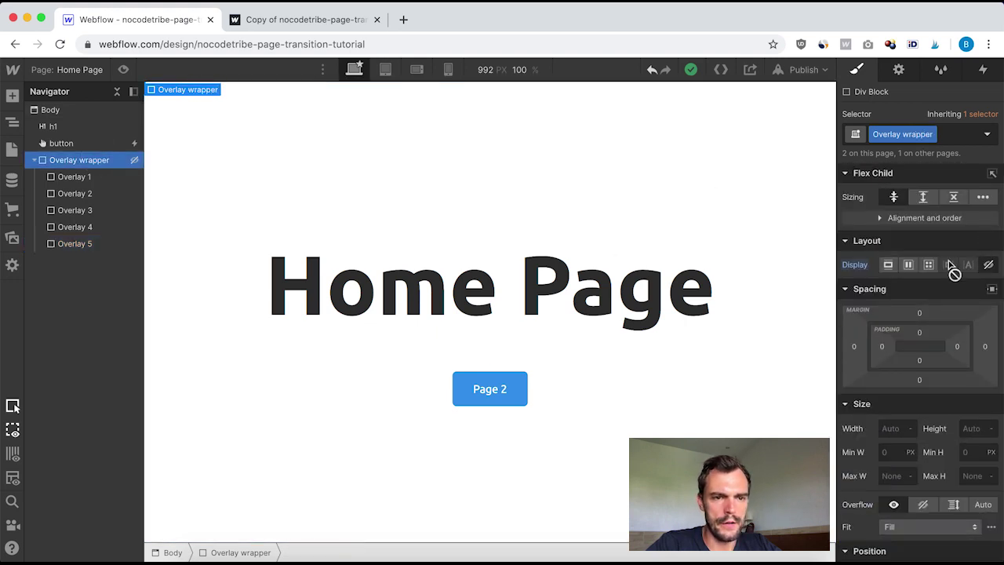
click(888, 267)
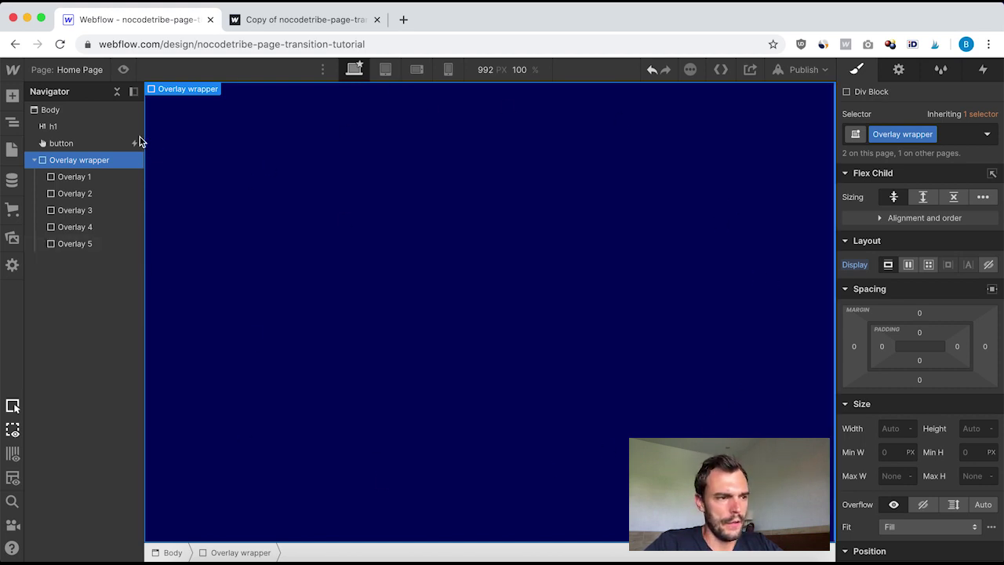
scroll(944, 260, down, 6)
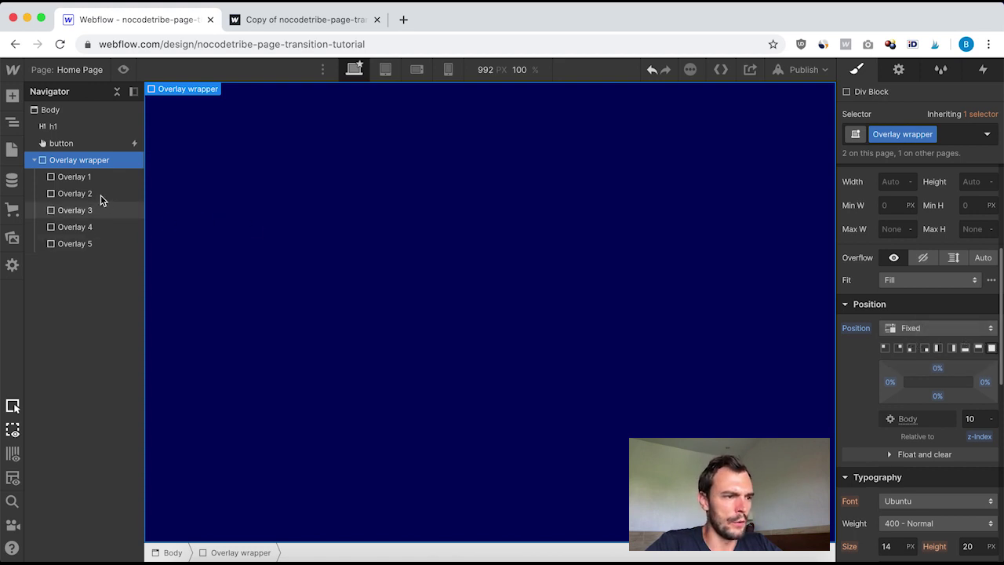
click(79, 177)
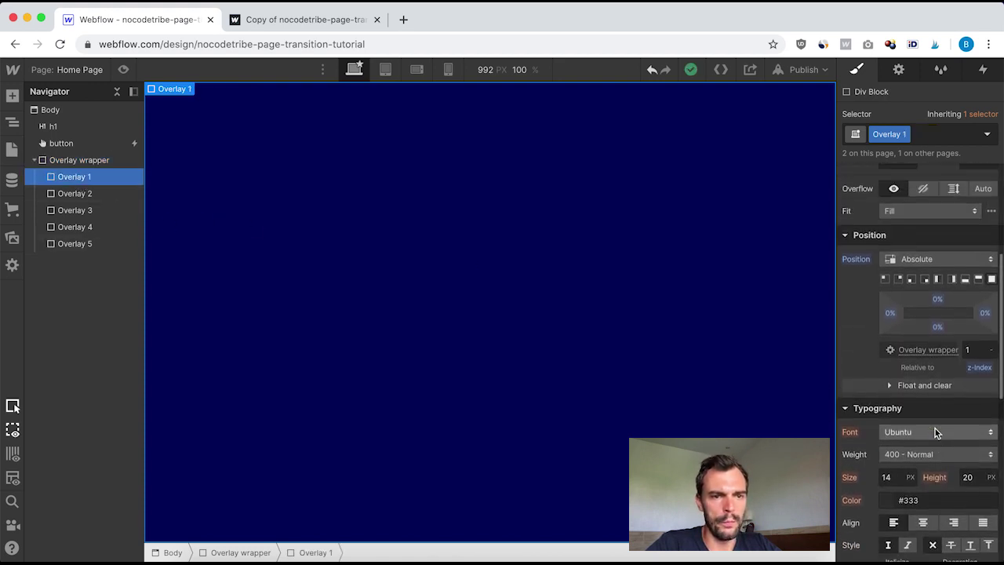
scroll(936, 428, up, 1)
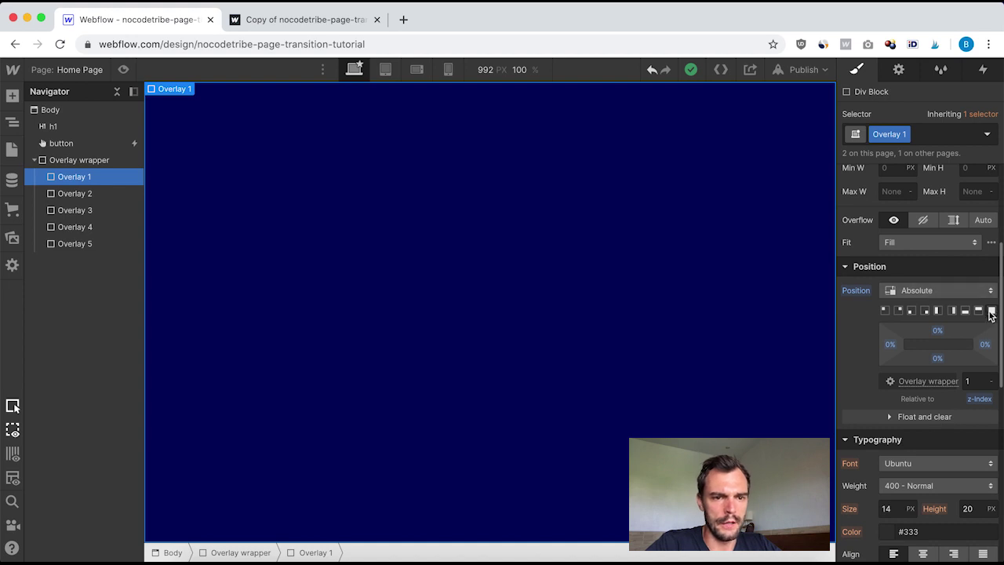
Step: Preview the transition on the published site by going from the Home Page to Page 2 and back
click(301, 22)
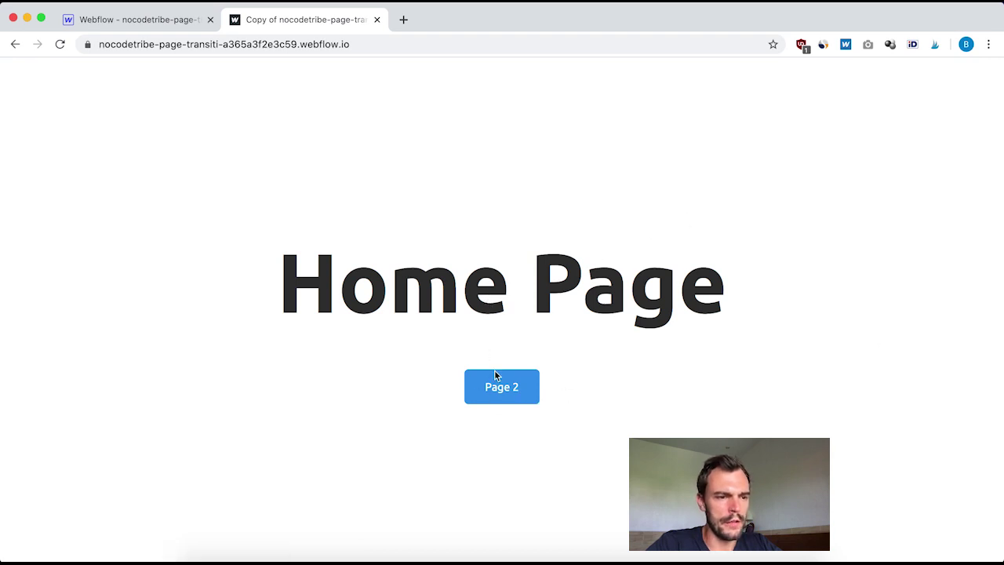
click(515, 389)
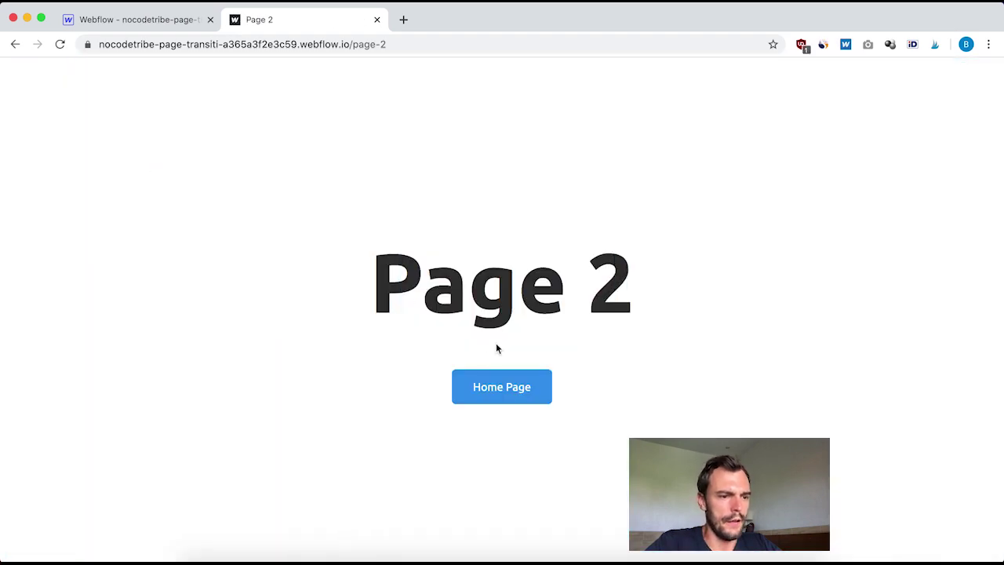
click(498, 385)
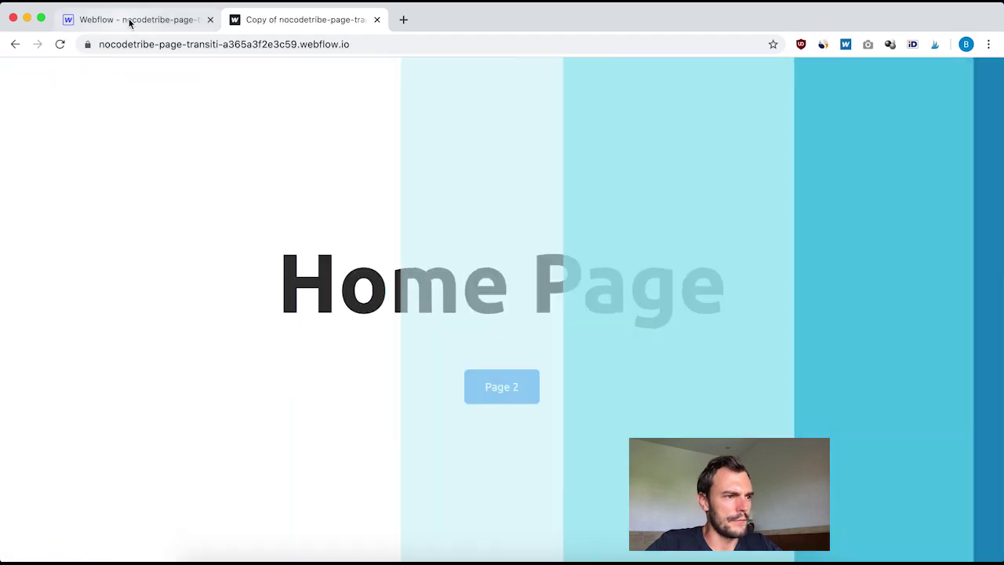
Step: Return to the Webflow Designer and set the Overlay wrapper's display to None
click(128, 20)
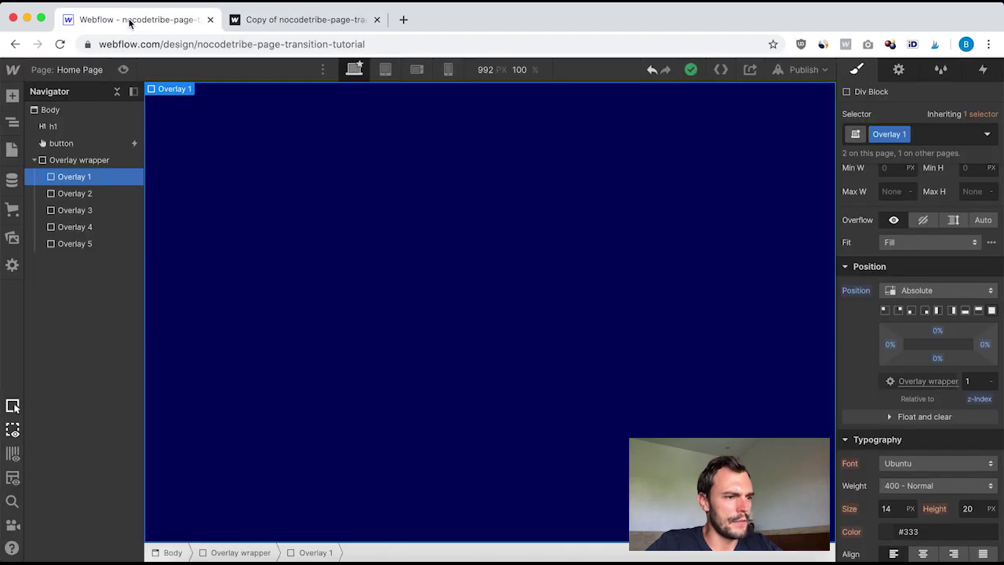
click(75, 160)
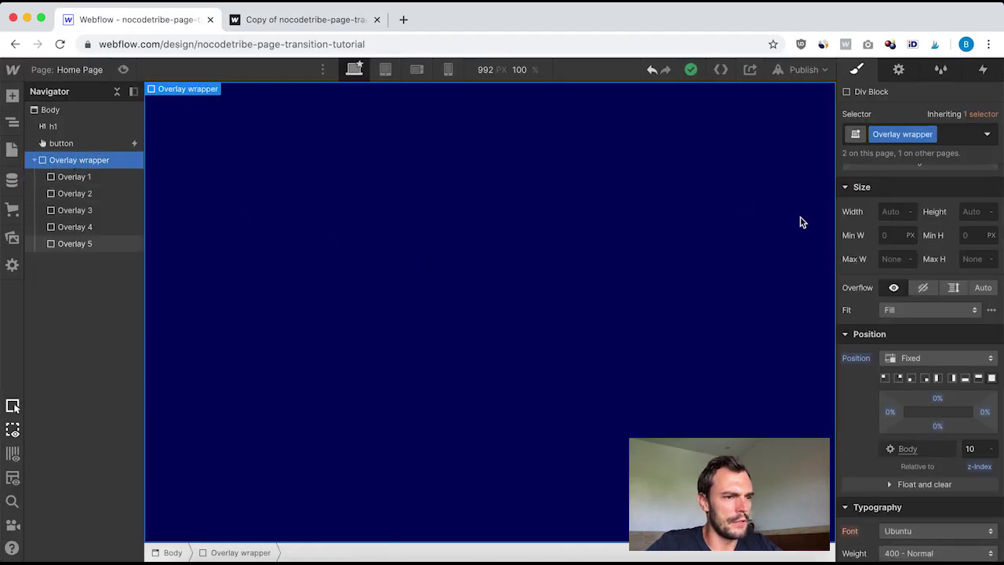
scroll(948, 241, up, 3)
click(988, 264)
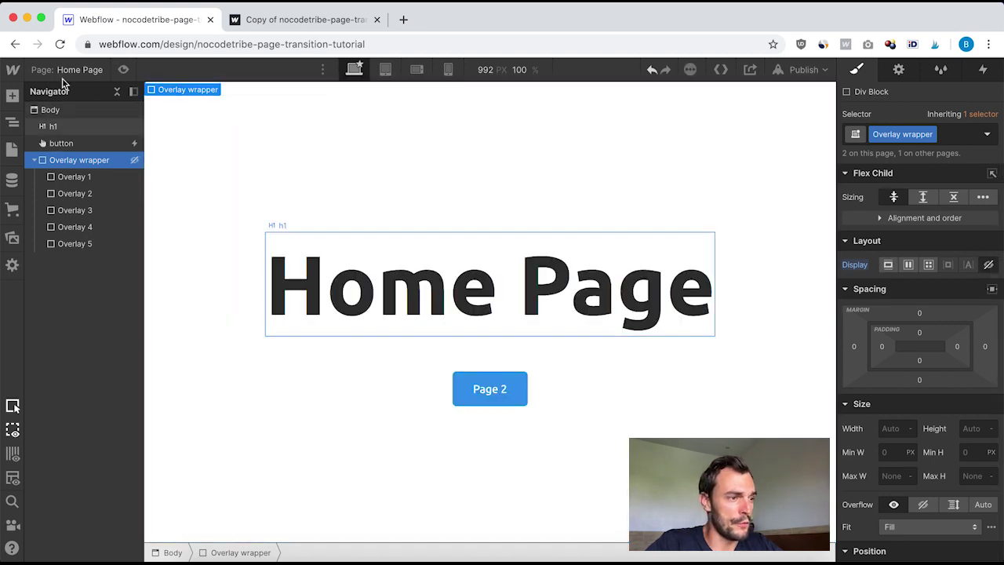
Step: Open Page 2 and review its overlay elements and its button's link settings
click(12, 149)
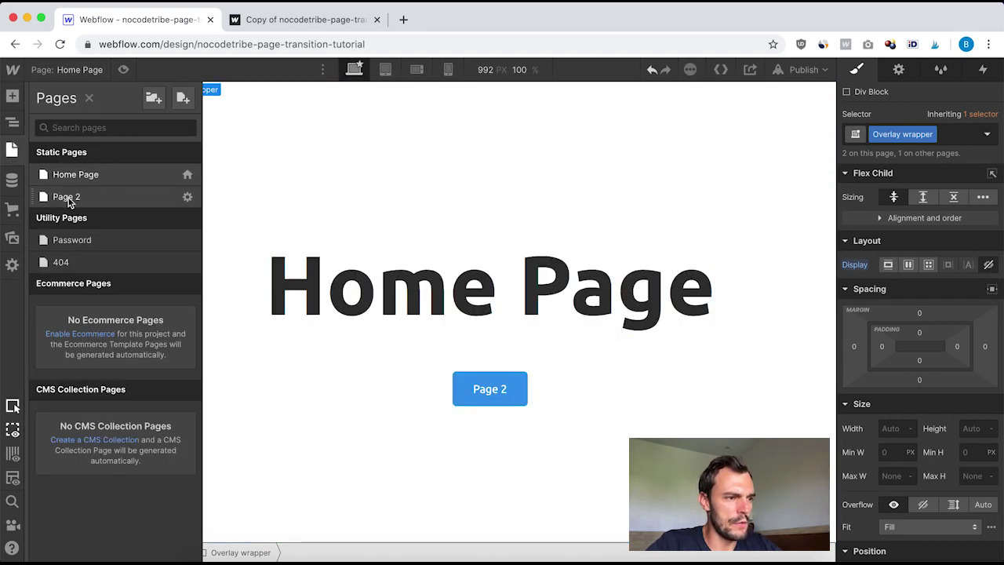
click(68, 197)
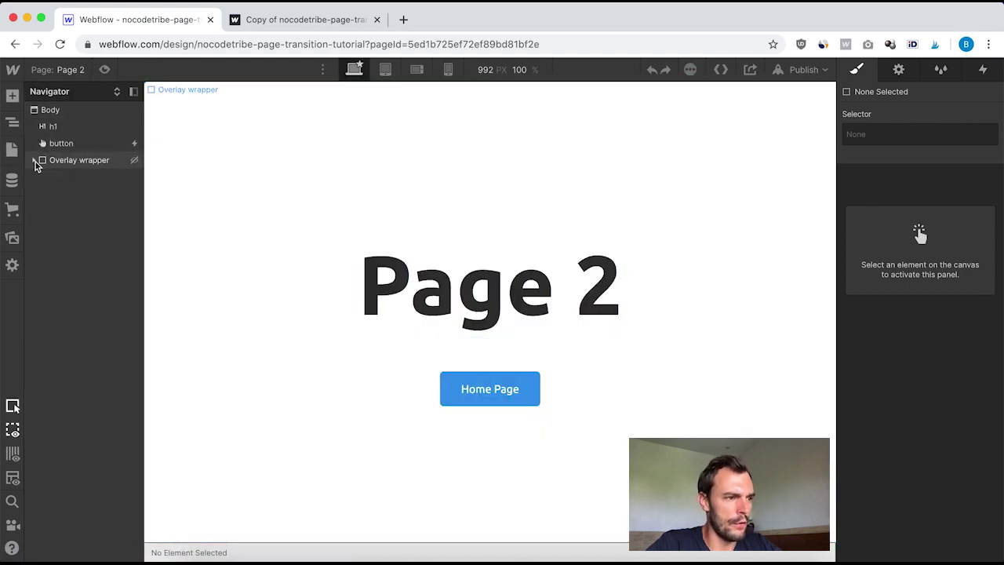
click(35, 161)
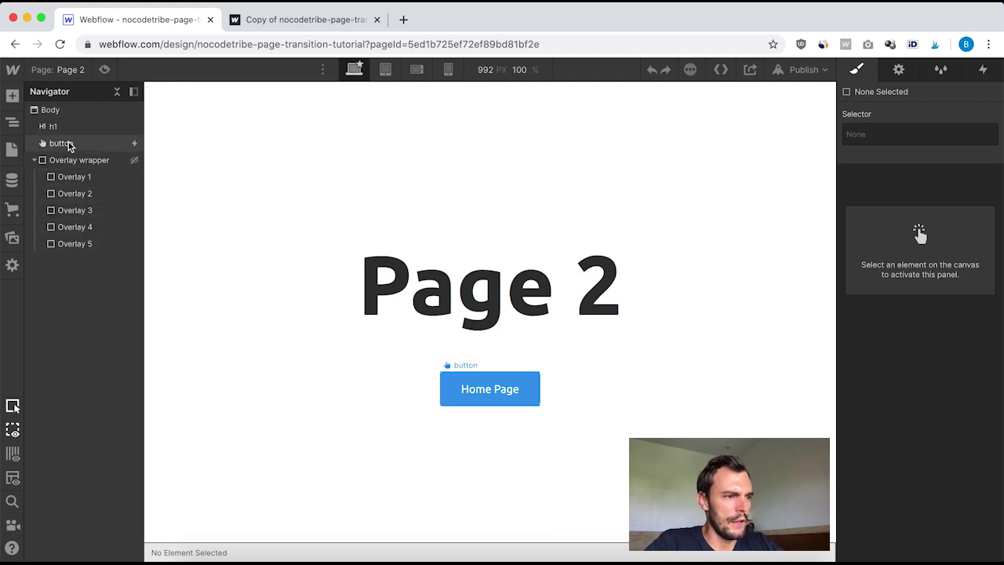
click(67, 144)
click(899, 70)
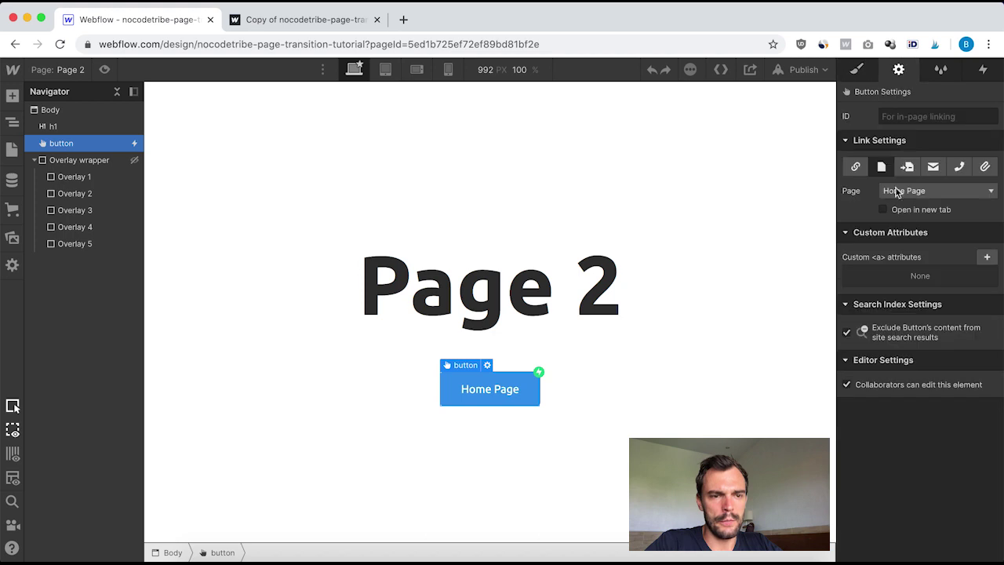
click(449, 182)
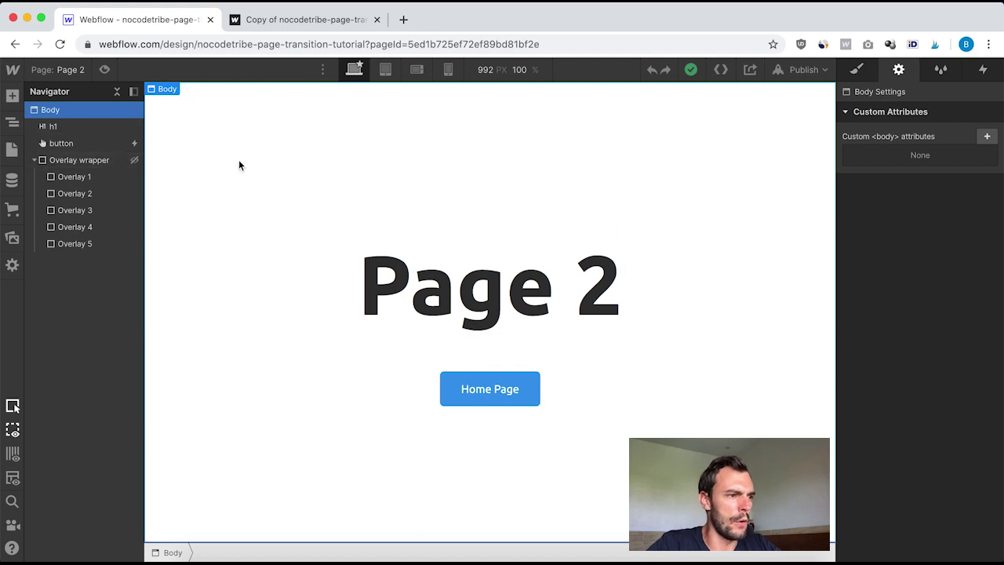
Step: Reopen the Home Page in the Designer and select its Page 2 button
click(56, 69)
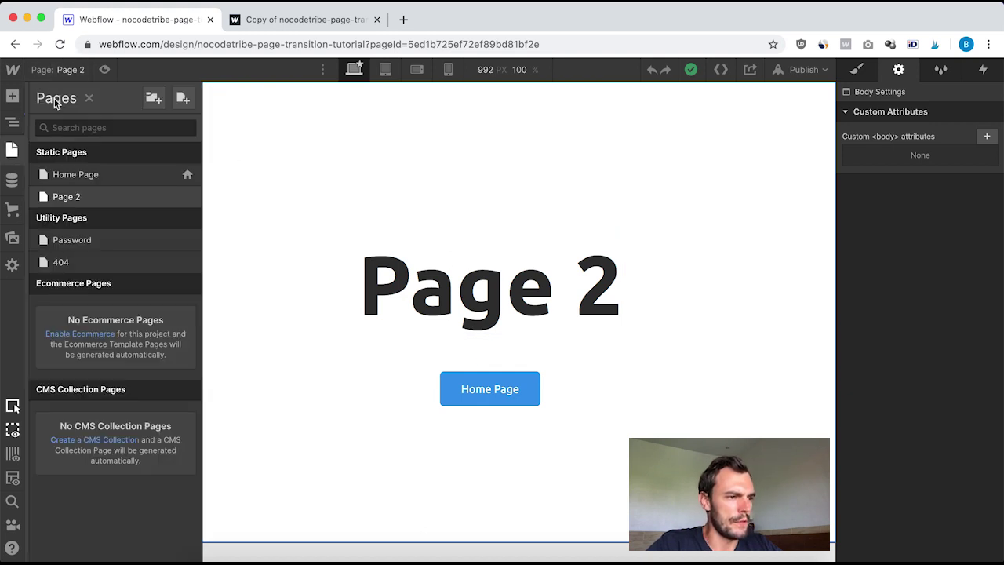
click(77, 183)
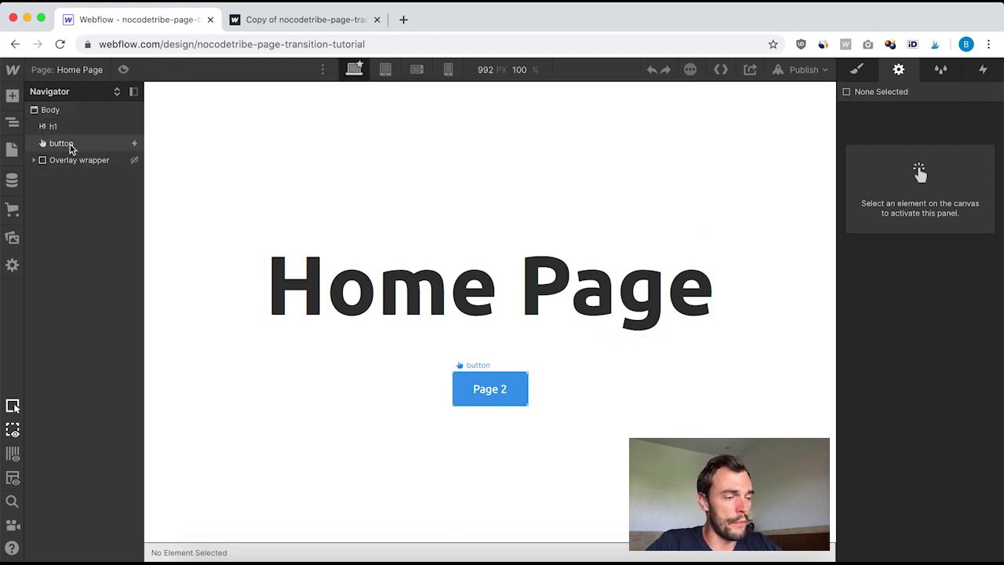
click(59, 145)
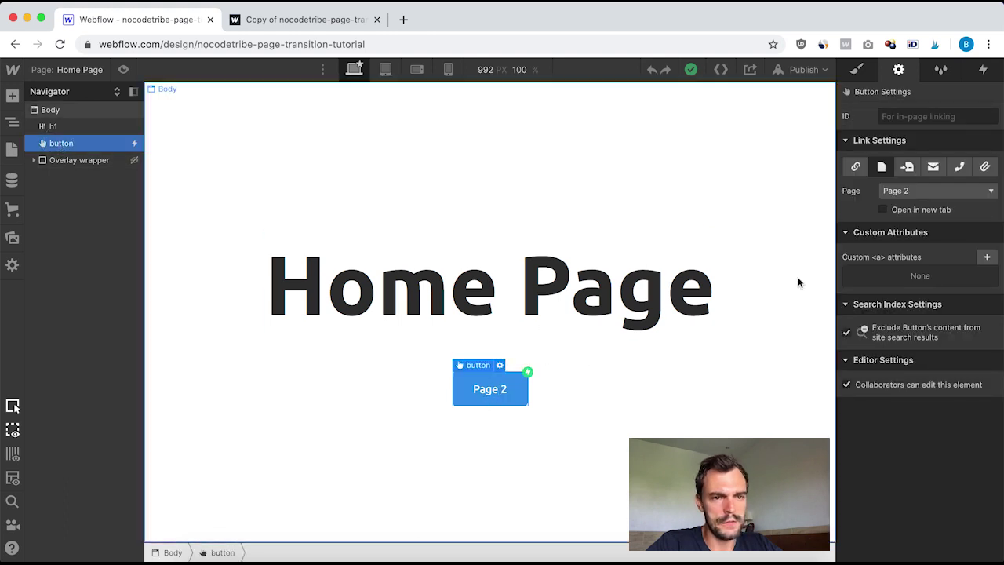
Step: Show the Page 2 button's interactions, and reload the published Home Page to watch its page-load animation
click(983, 69)
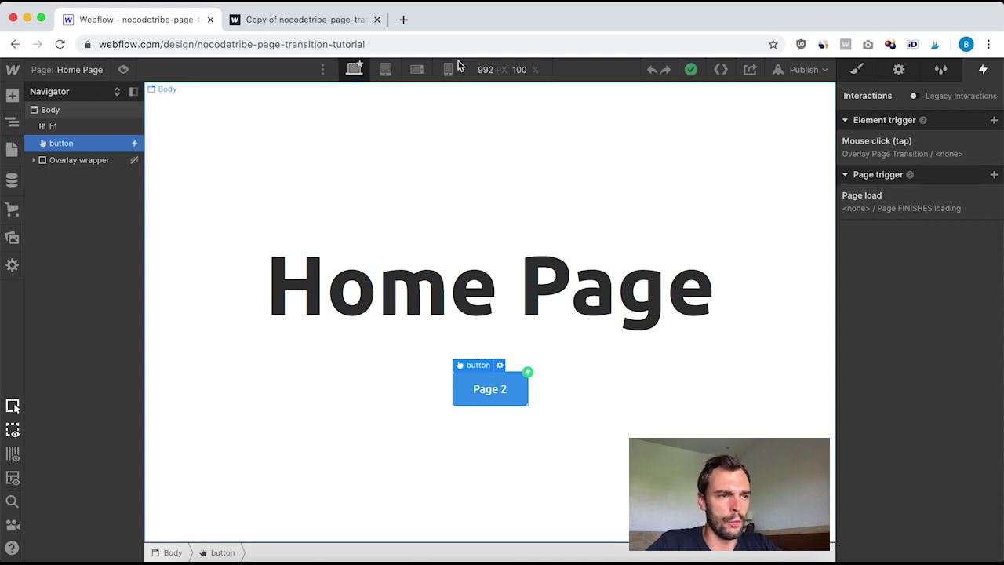
click(327, 22)
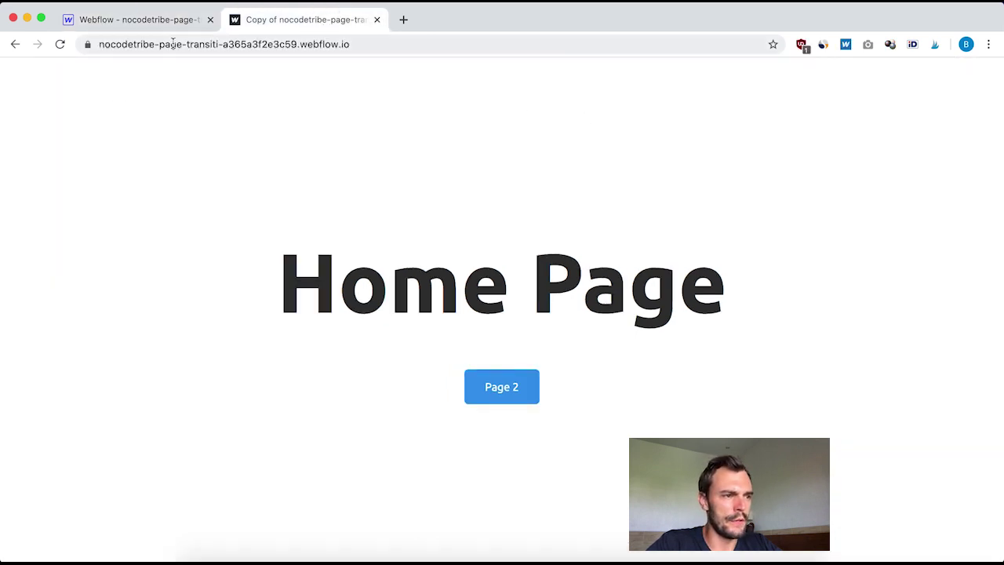
click(60, 44)
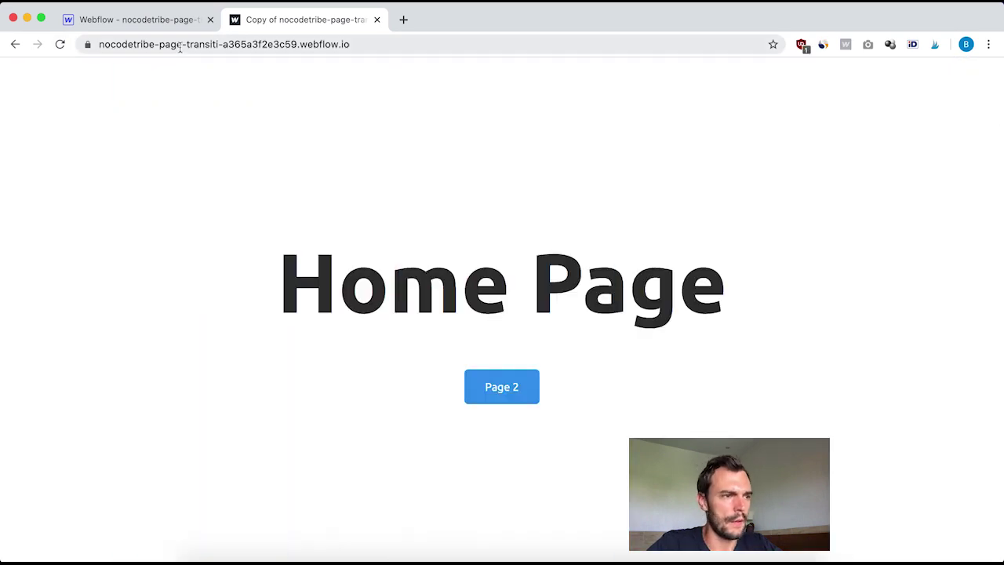
Step: Back in the Designer, open the page-load trigger's Page FINISHES loading animation and inspect the Overlay wrapper's Hide/Show action
click(153, 23)
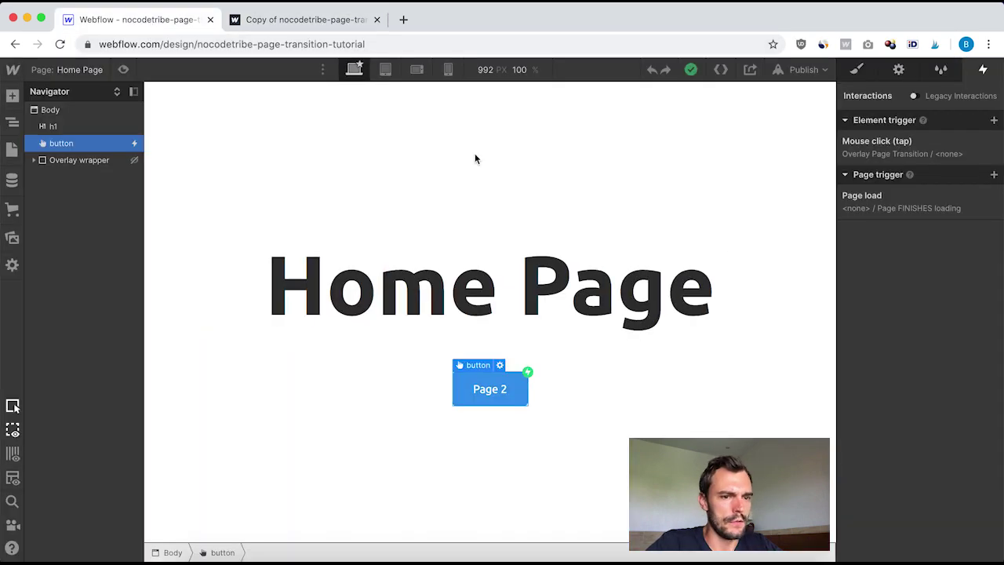
click(873, 202)
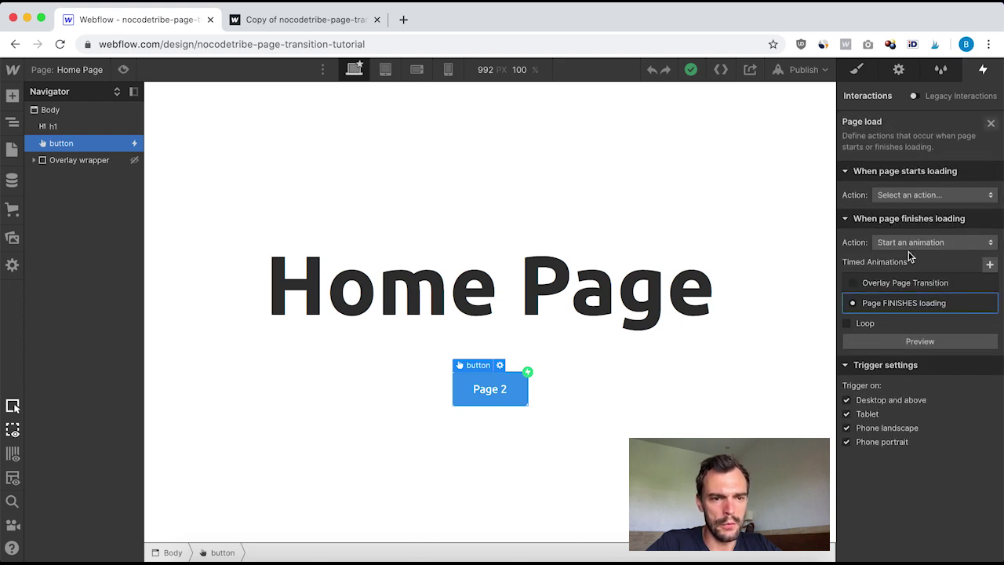
click(893, 305)
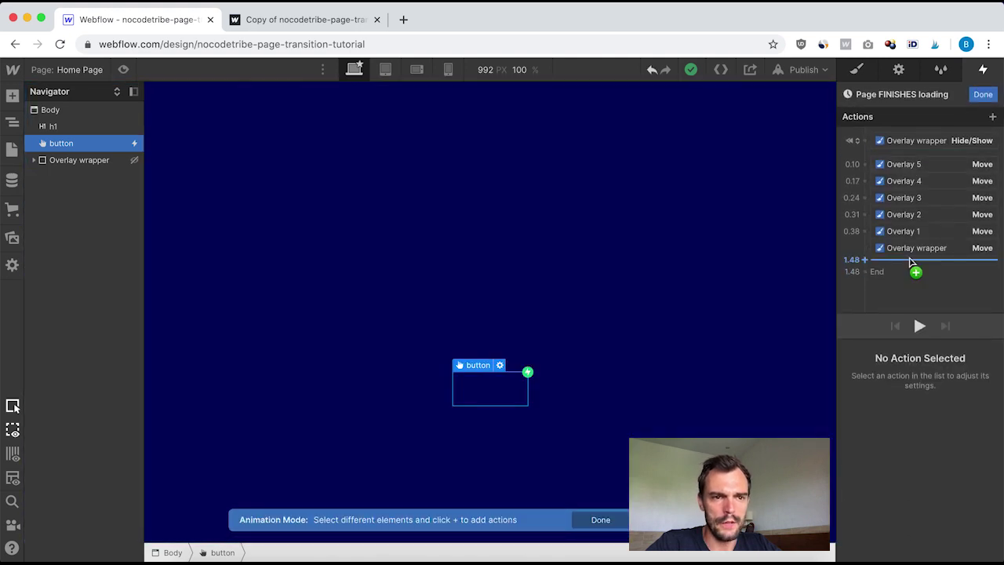
click(910, 144)
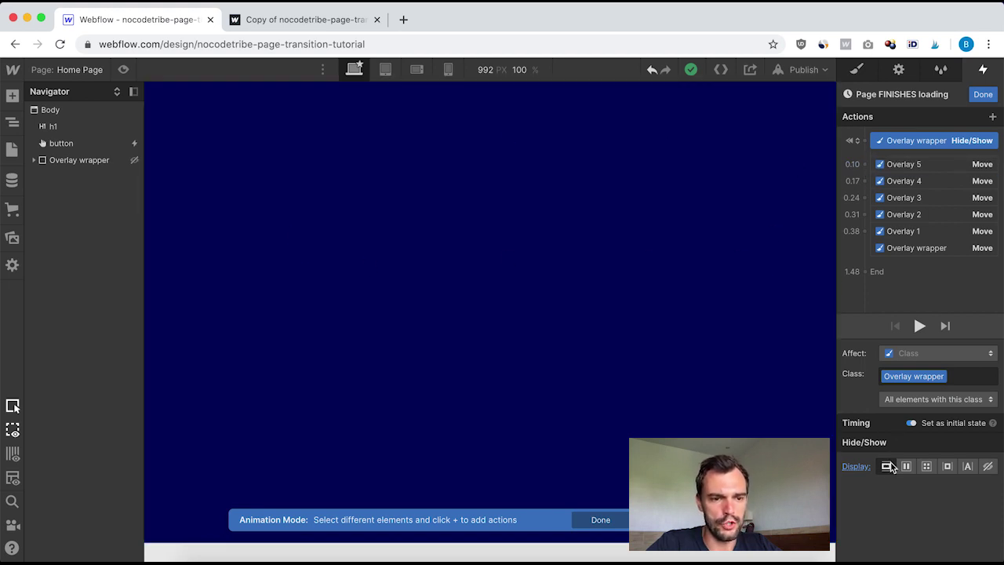
Step: Review the timing and Move settings of the Overlay 5 through Overlay 1 and Overlay wrapper actions
click(911, 166)
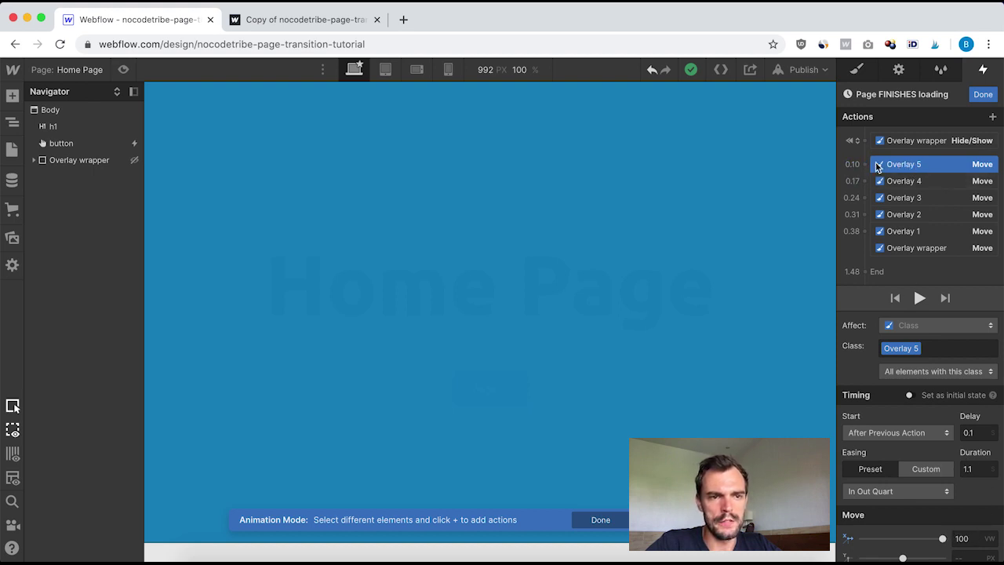
click(899, 181)
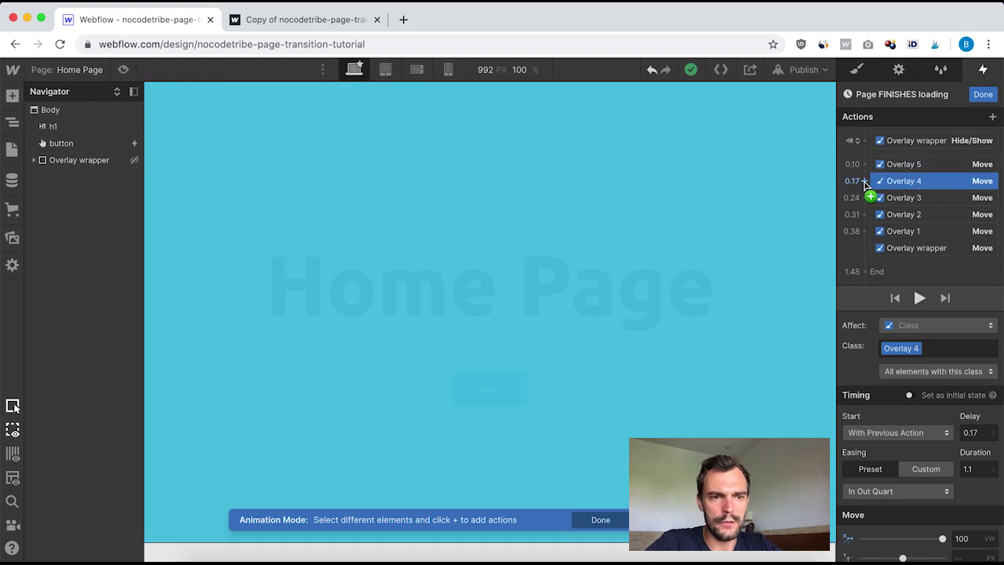
drag(866, 182, 908, 191)
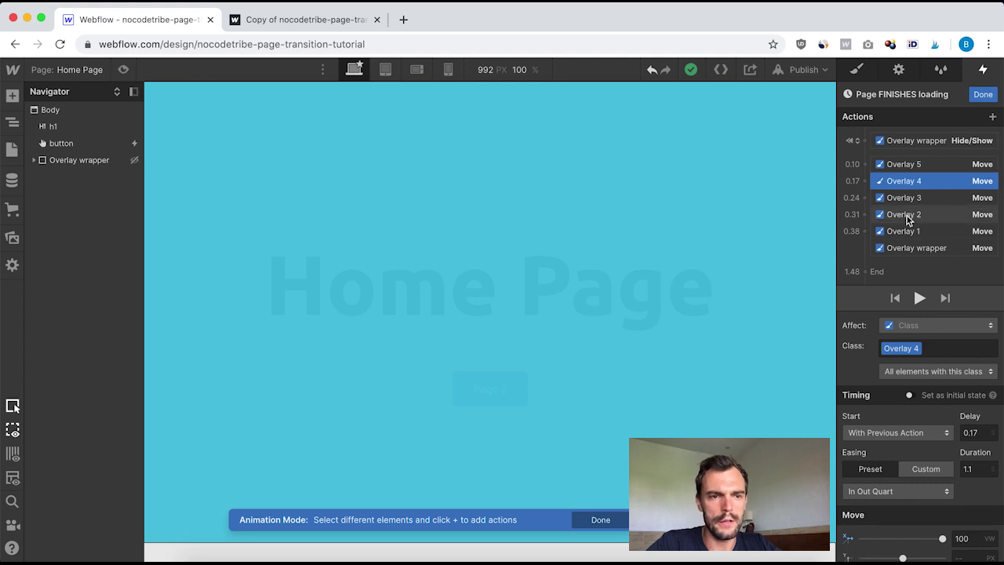
click(914, 197)
click(909, 214)
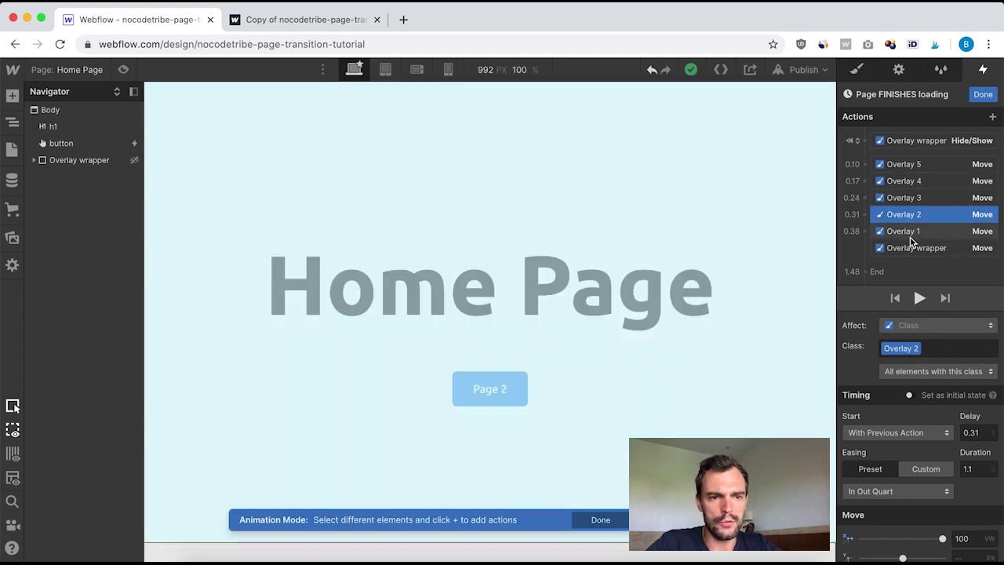
click(910, 233)
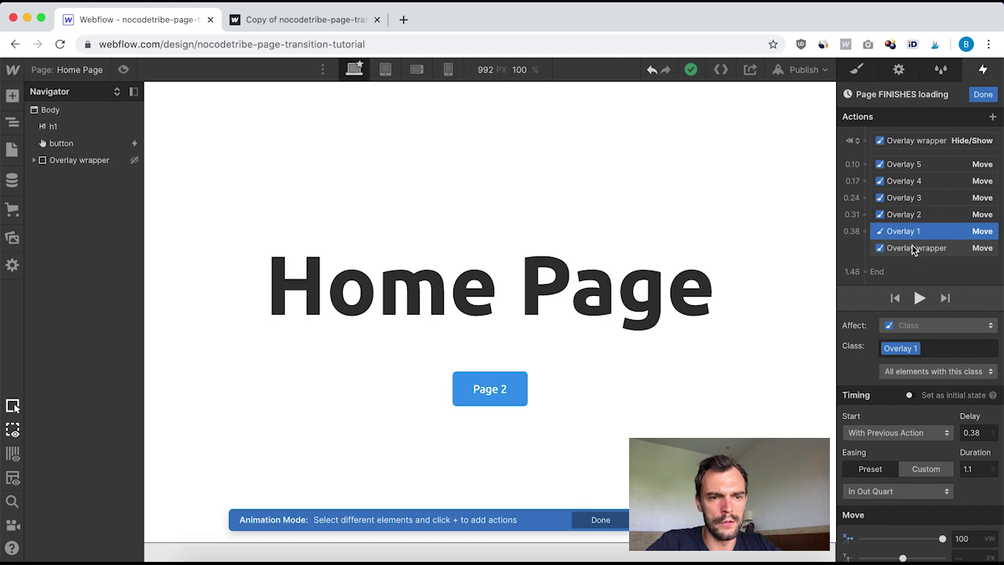
click(914, 248)
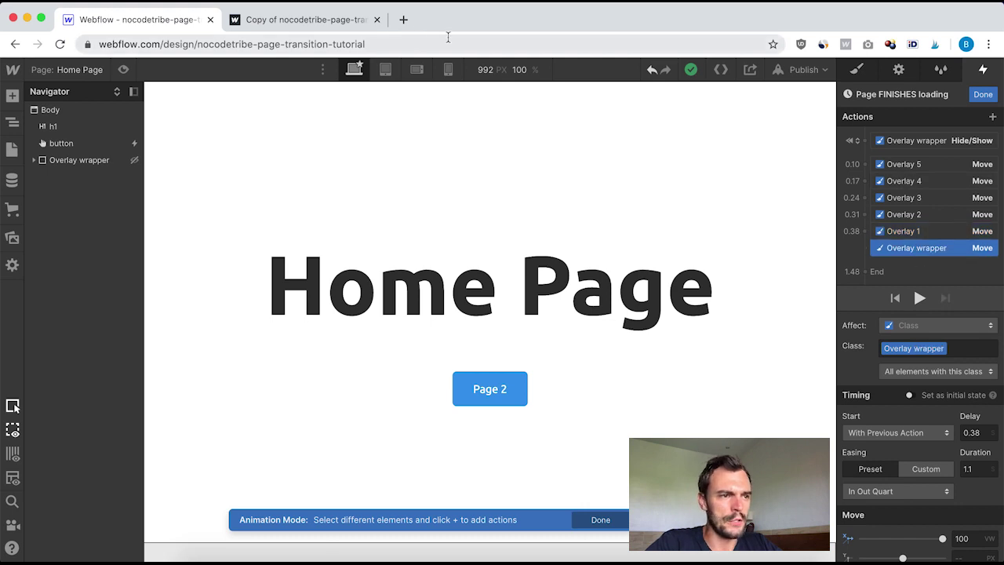
Step: Switch to the published site and reload the Home Page twice to compare its overlay animation with the reviewed actions
click(325, 18)
click(60, 44)
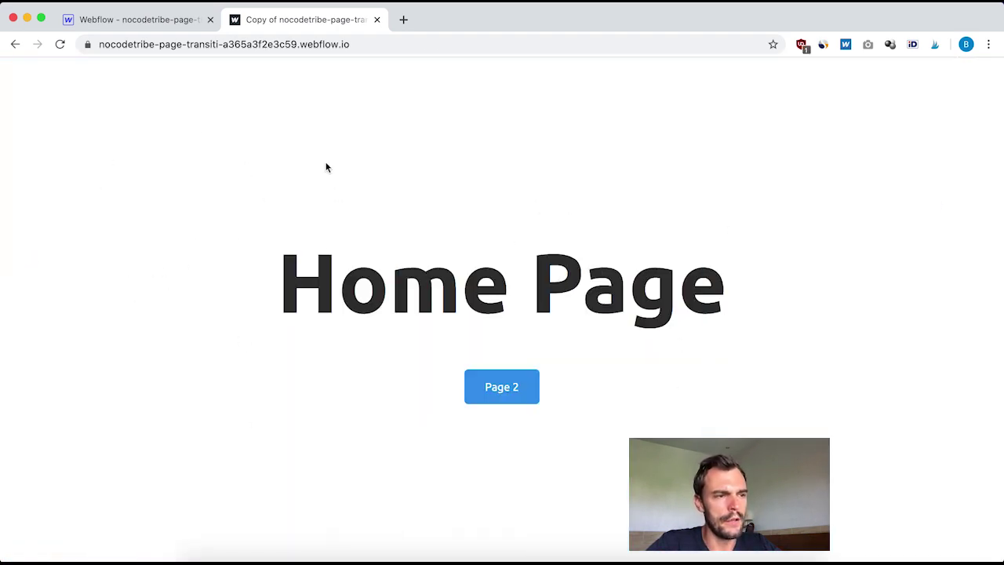
click(59, 44)
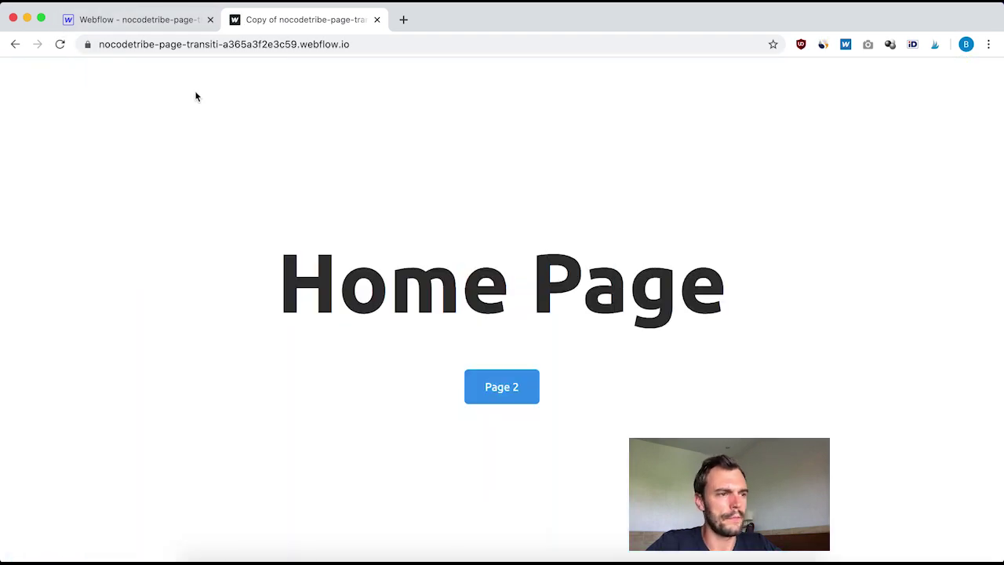
Step: Return to the Designer and close the Page FINISHES loading animation and the page-load trigger settings
click(141, 21)
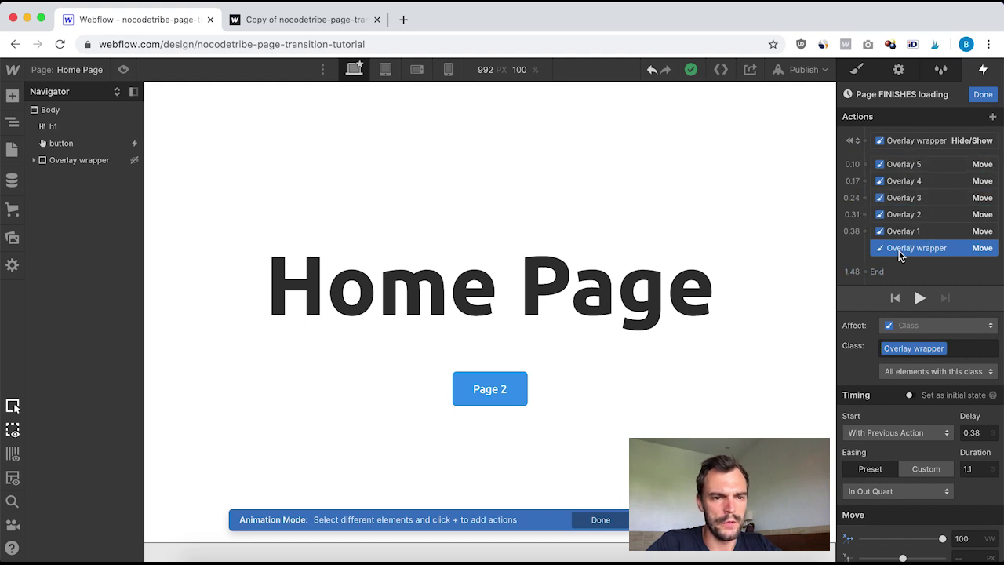
click(983, 95)
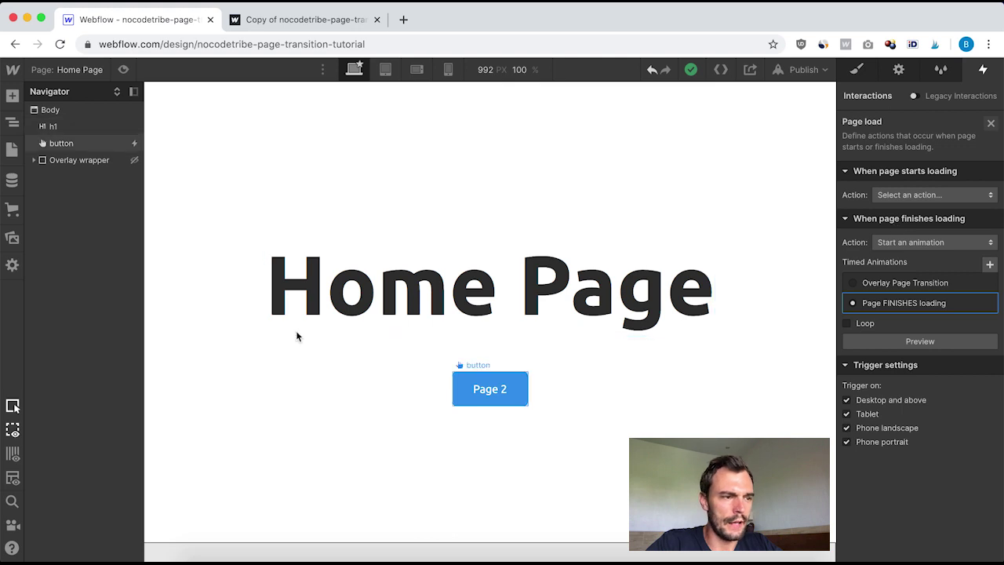
click(279, 215)
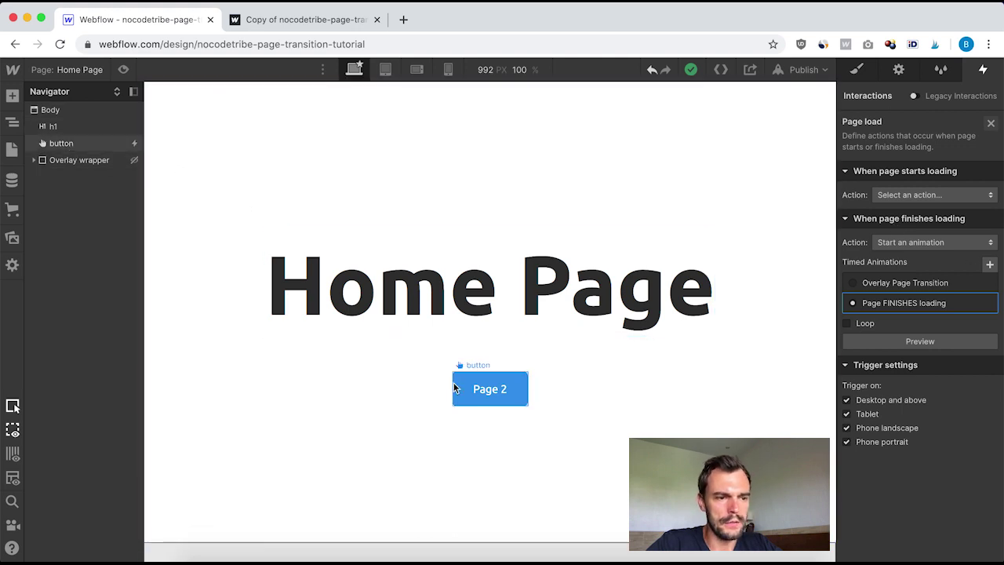
click(991, 123)
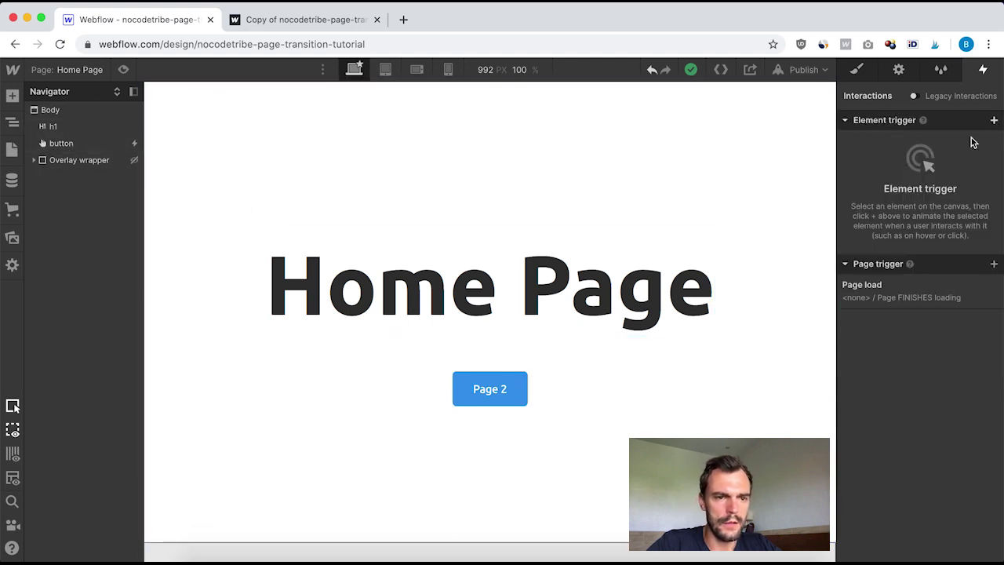
Step: Open the Overlay Page Transition animation from the Page 2 button's mouse click trigger and inspect its Overlay wrapper Move action
click(518, 387)
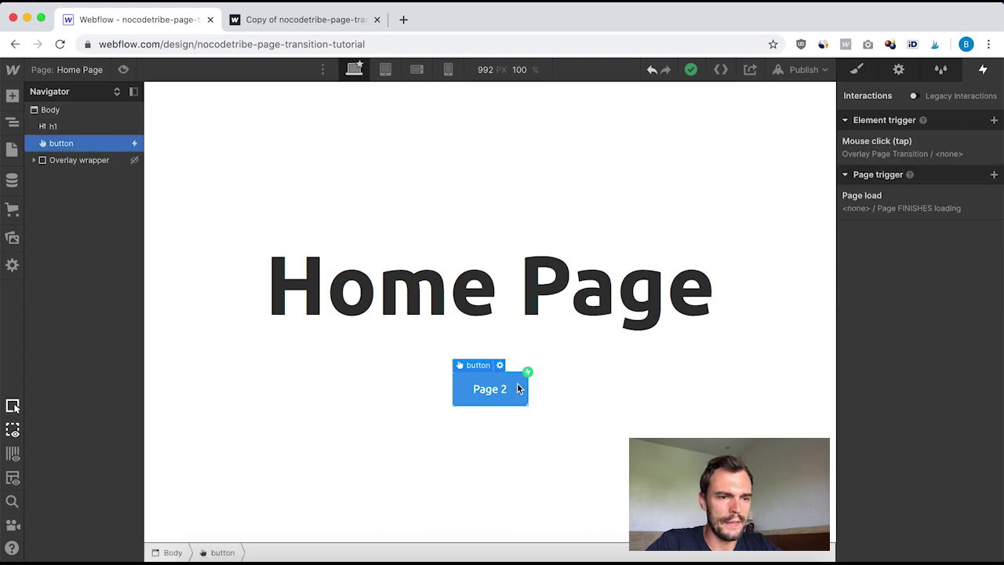
click(874, 147)
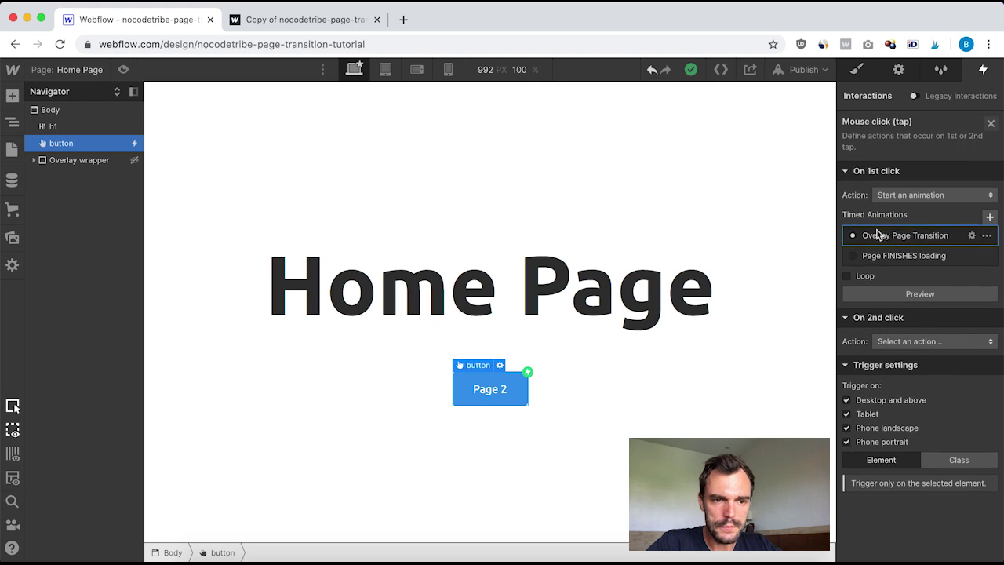
click(908, 238)
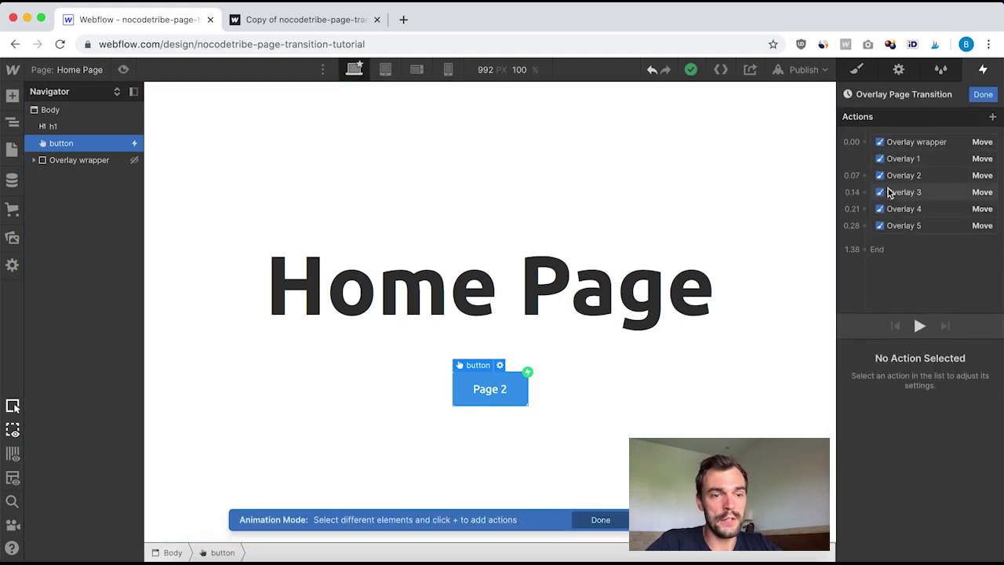
click(900, 147)
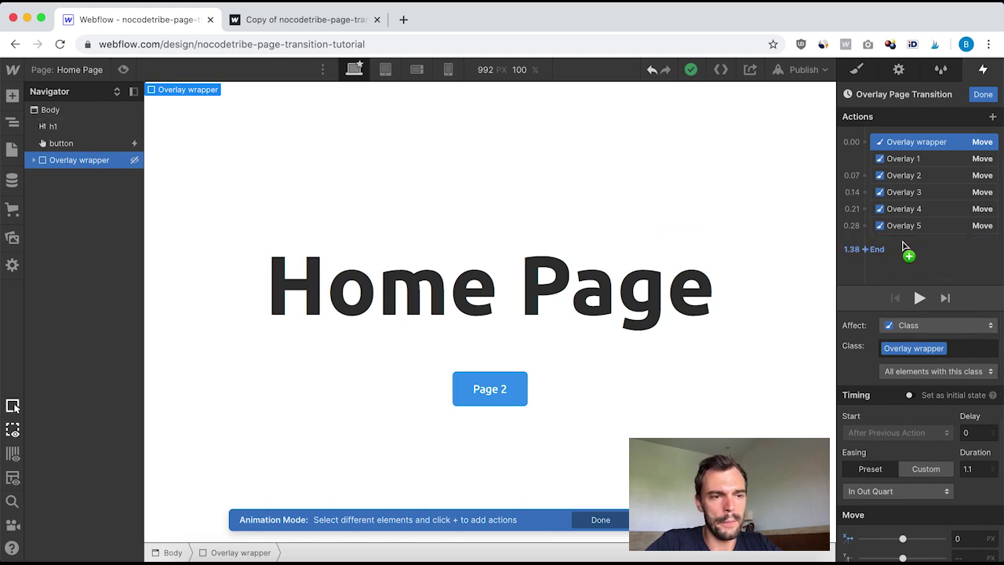
Step: Test the click transition on the published site by going from the Home Page to Page 2, back, and to Page 2 again
click(298, 22)
click(61, 44)
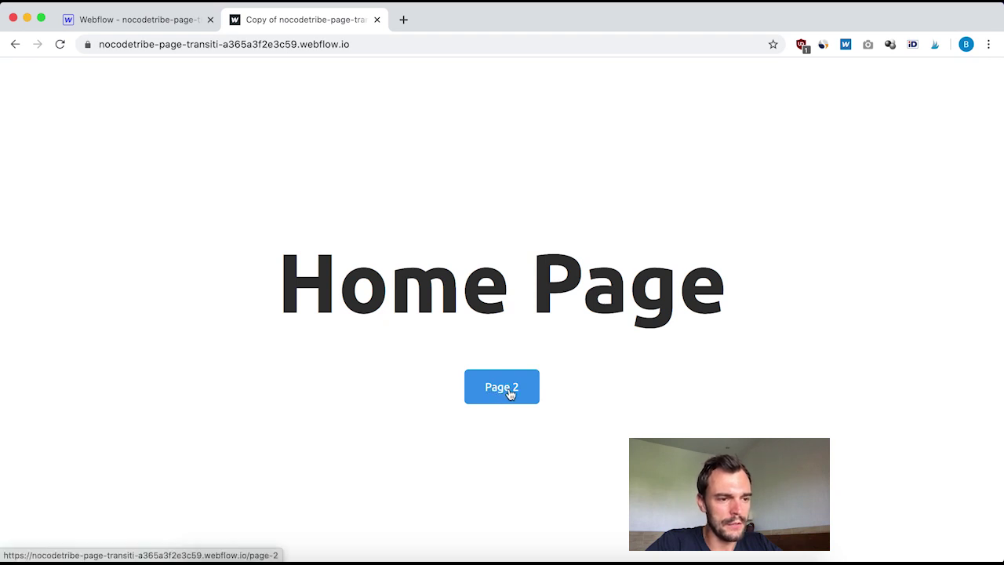
click(506, 389)
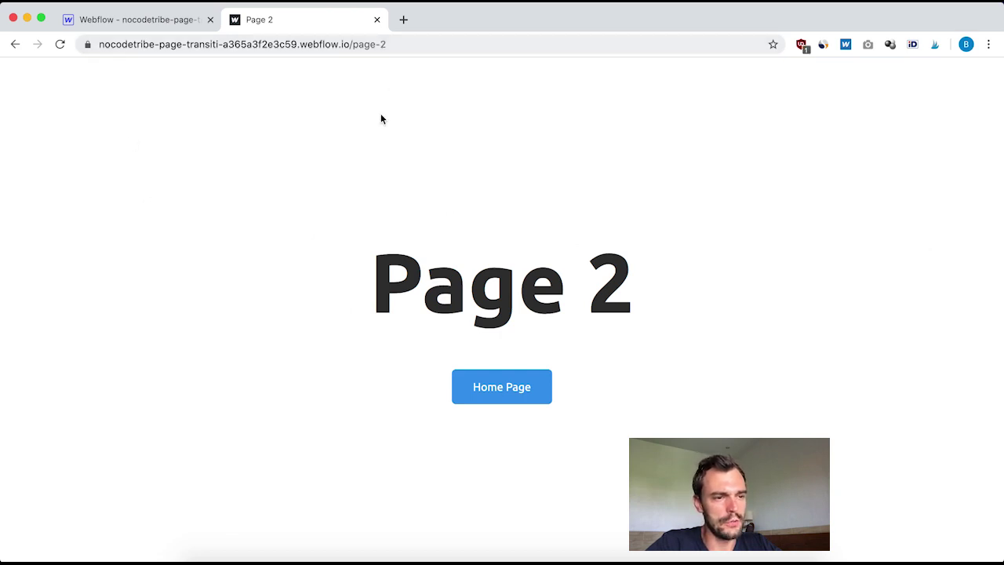
click(510, 392)
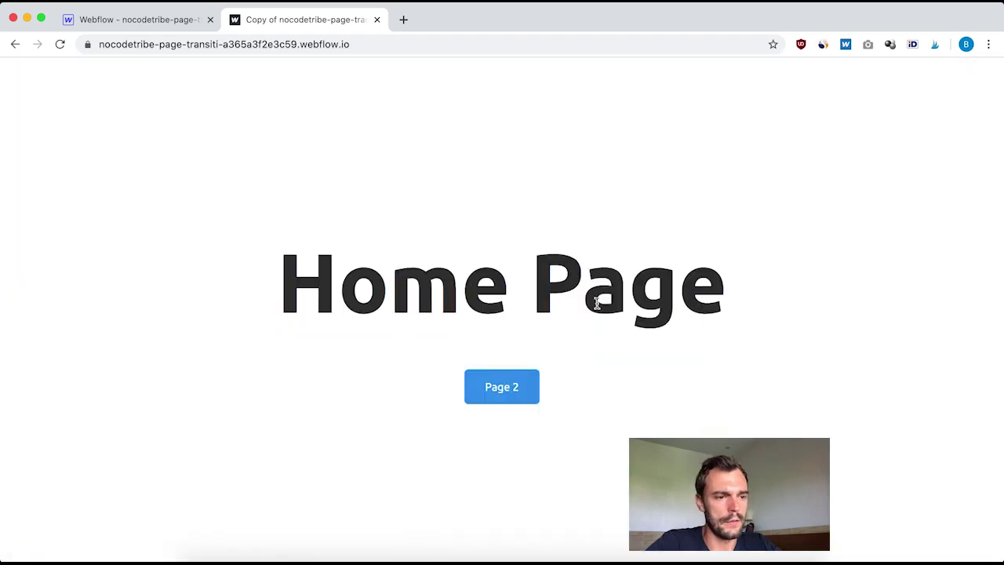
click(512, 387)
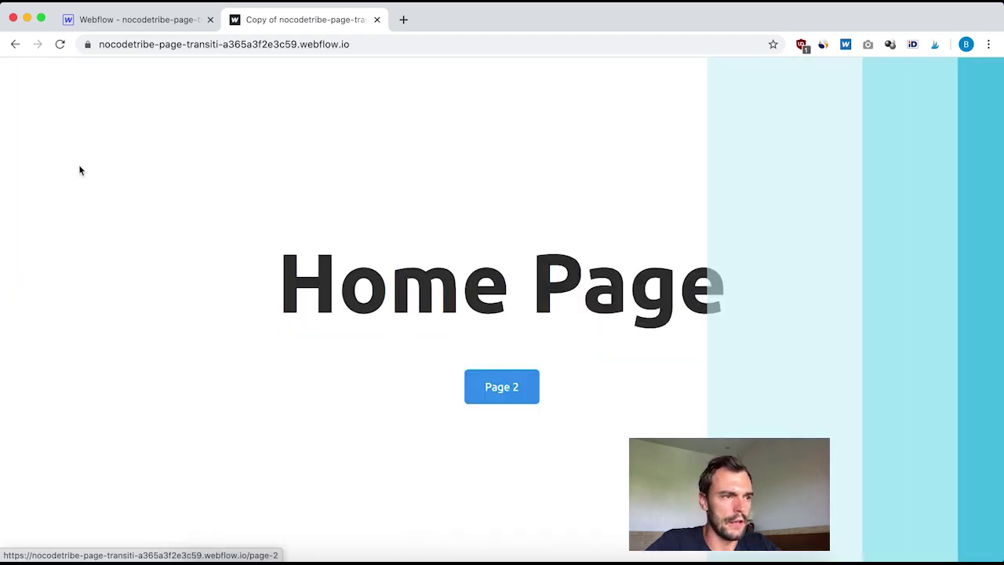
Step: In the Designer, review the Overlay 1, Overlay 2 and Overlay 3 Move actions of Overlay Page Transition, and close the animation
click(133, 21)
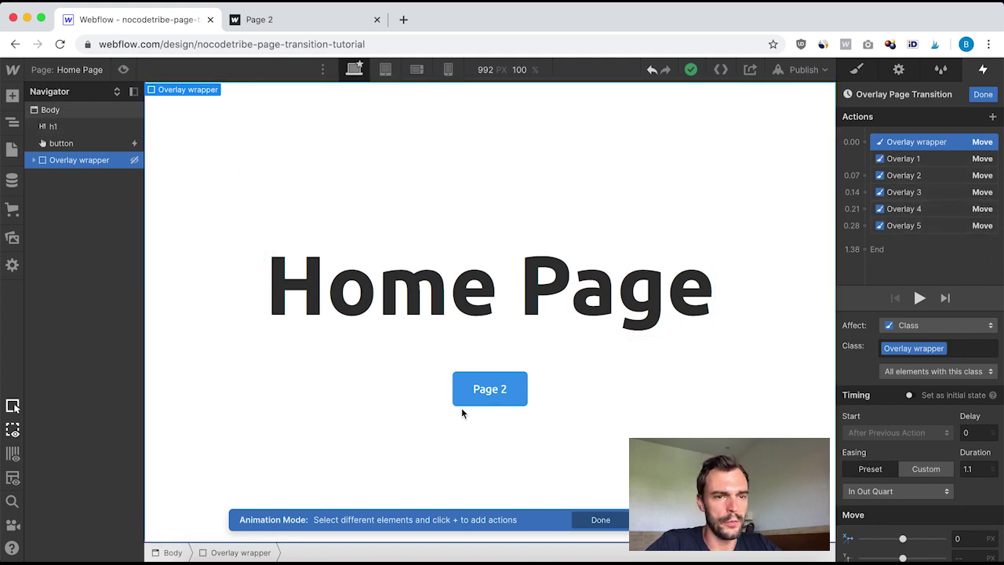
click(910, 161)
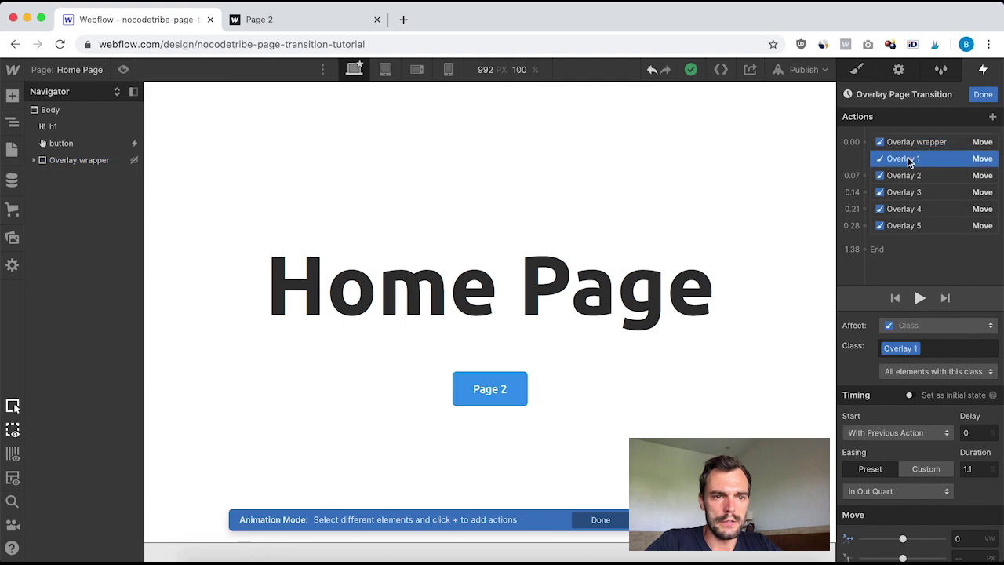
click(907, 175)
click(907, 193)
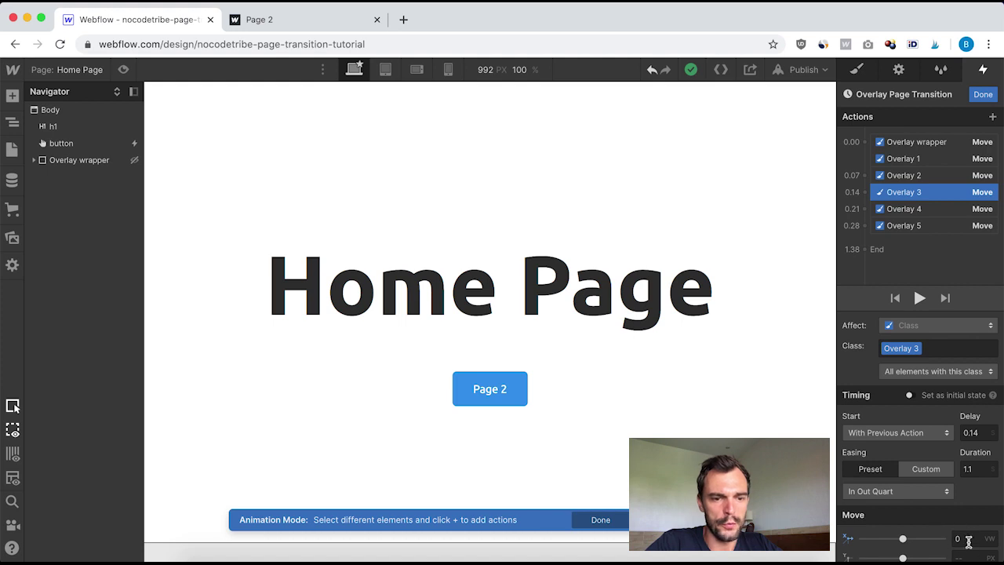
click(982, 96)
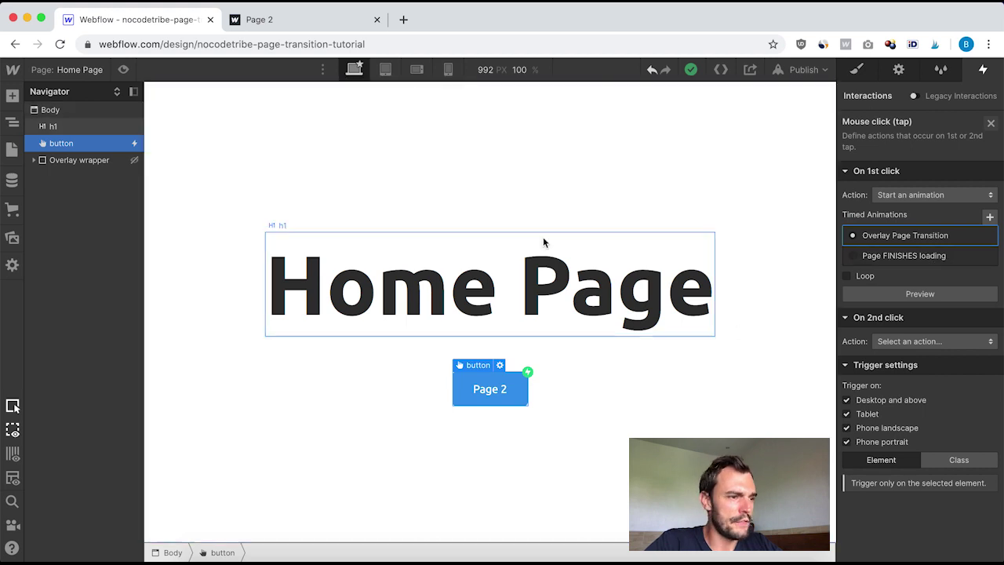
Step: Publish the site to its webflow.io domain, open the live site and test the transition from the Home Page to Page 2
click(832, 69)
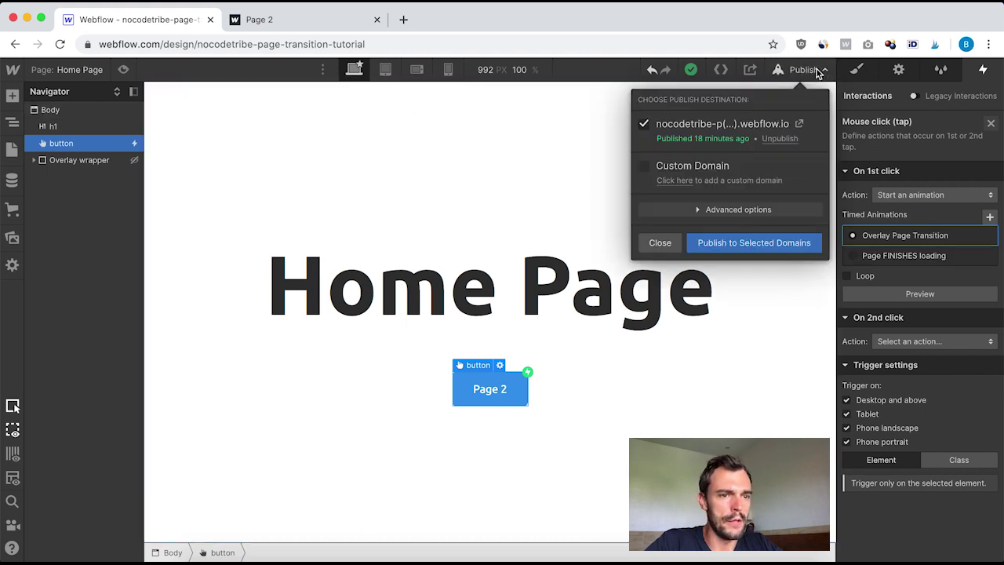
click(734, 243)
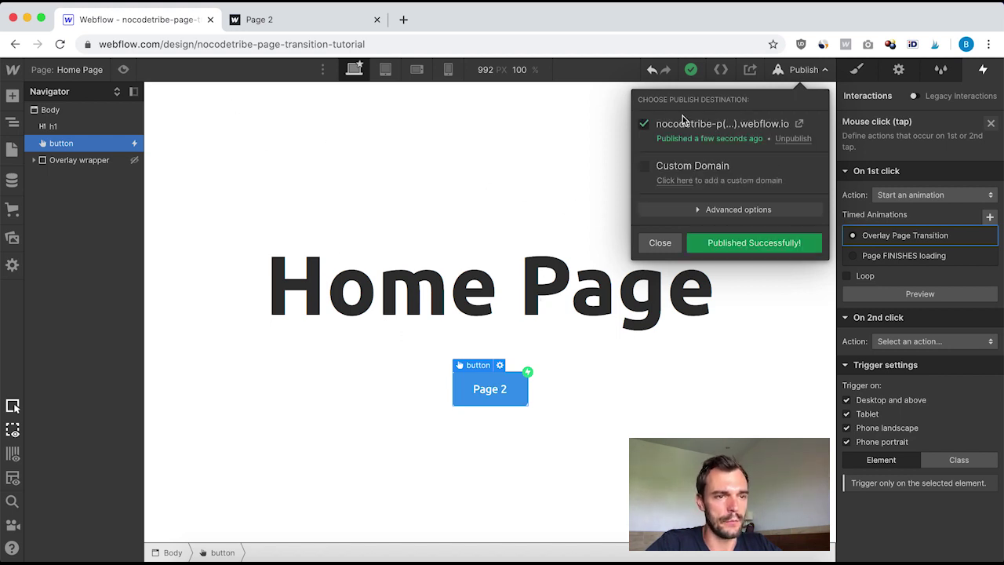
click(798, 124)
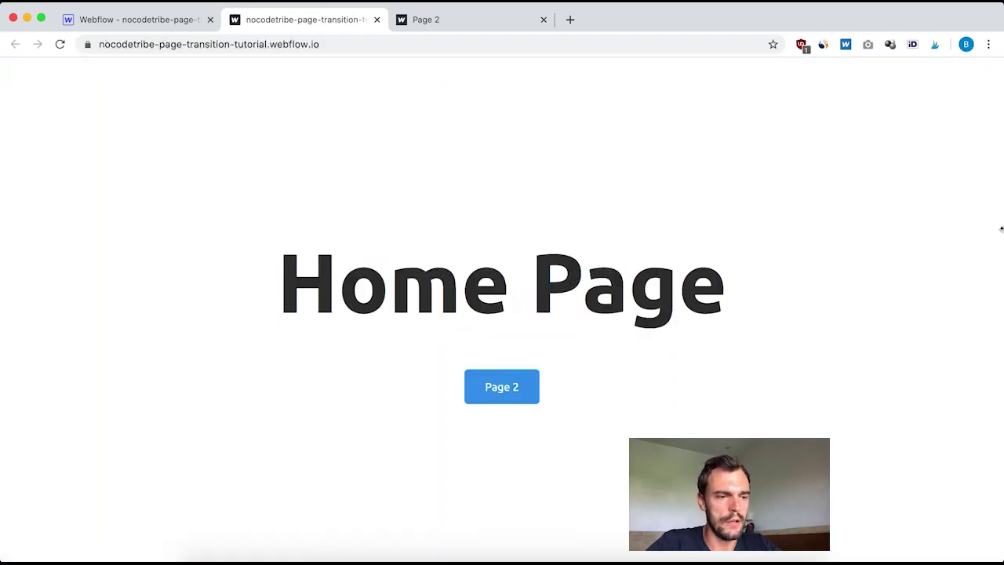
click(501, 392)
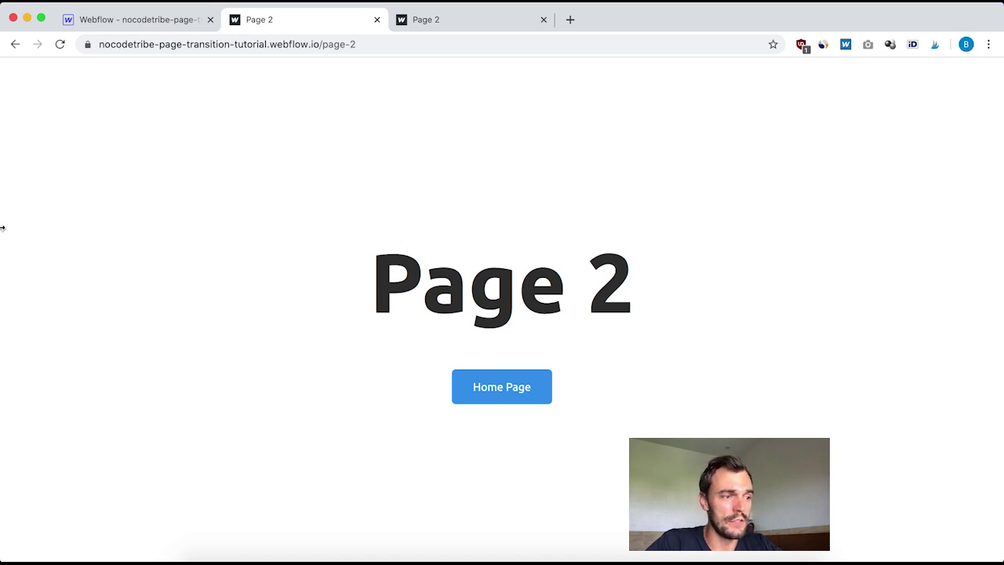
Step: Test the live transition from Page 2 to the Home Page and back, and close the publish options in the Designer
click(505, 386)
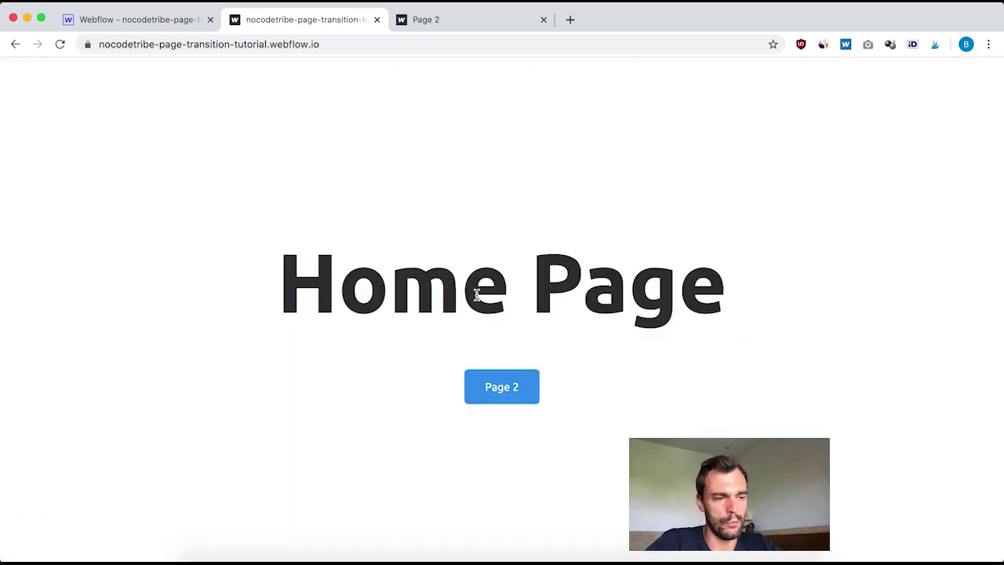
click(514, 397)
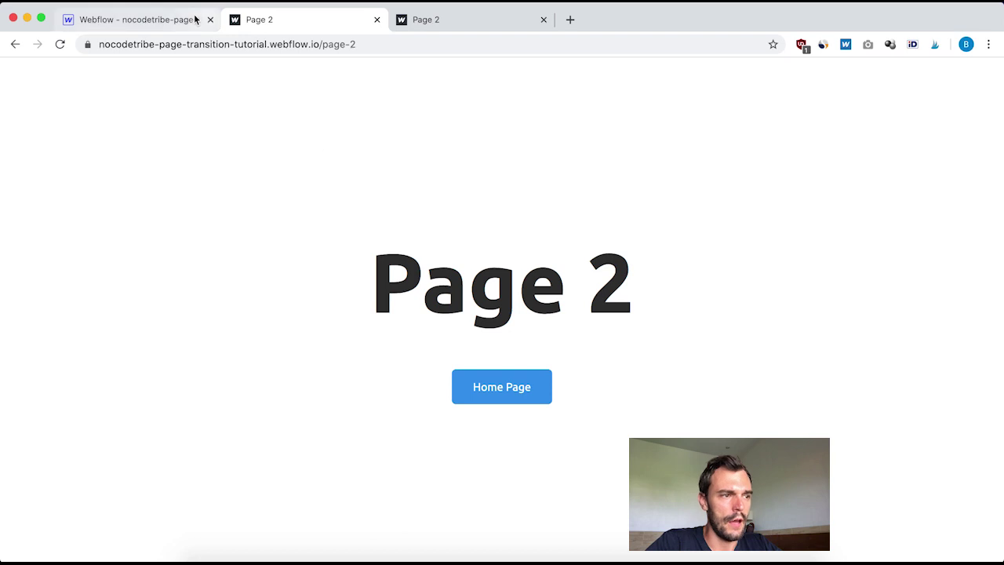
click(142, 26)
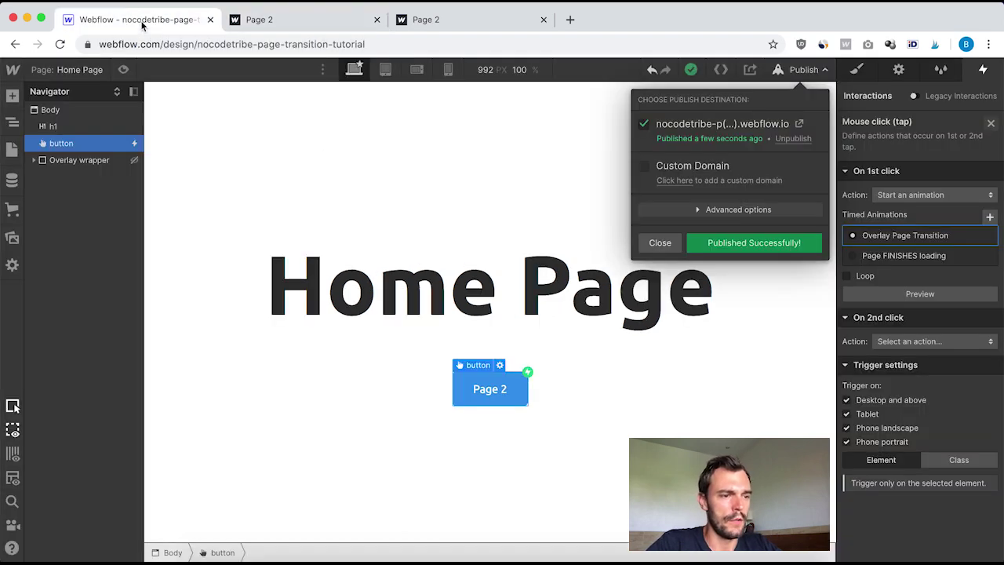
click(650, 245)
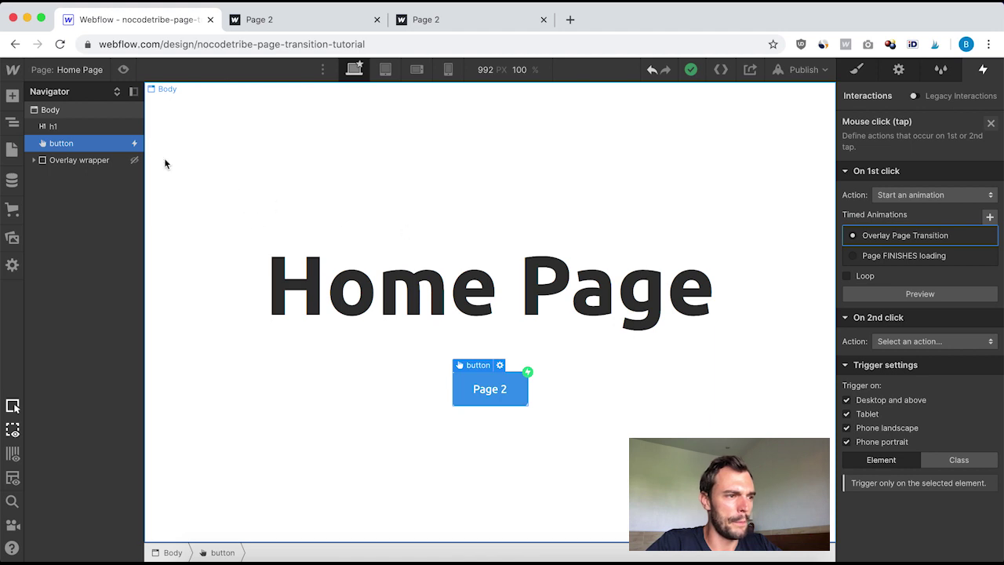
Step: Open the project settings' Custom Code page at the Footer Code section
click(13, 70)
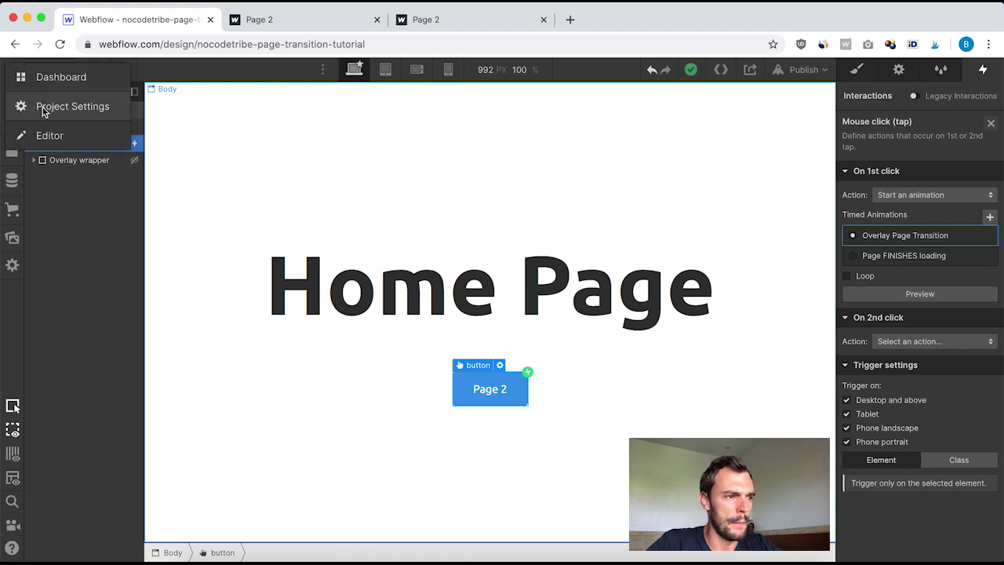
click(67, 110)
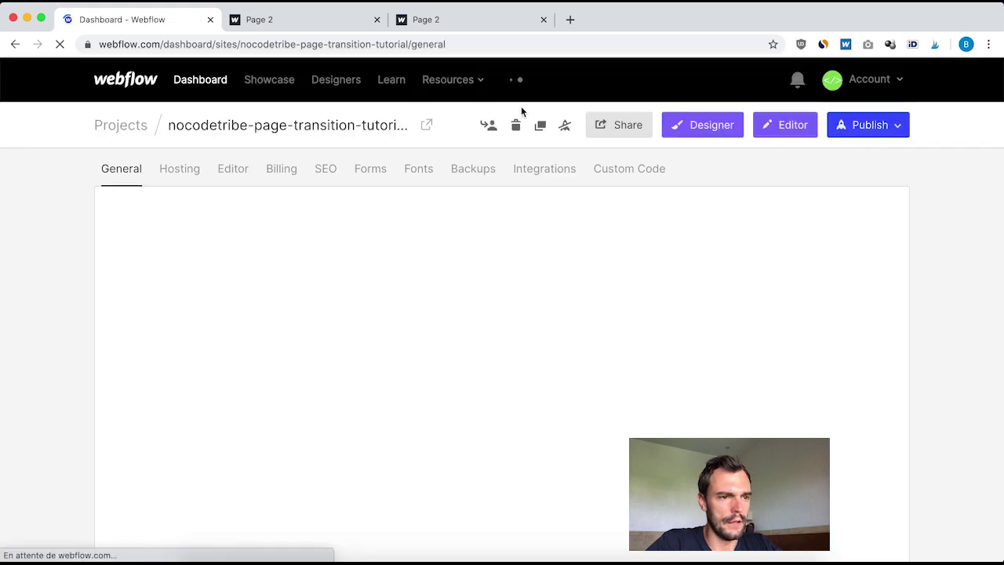
click(632, 170)
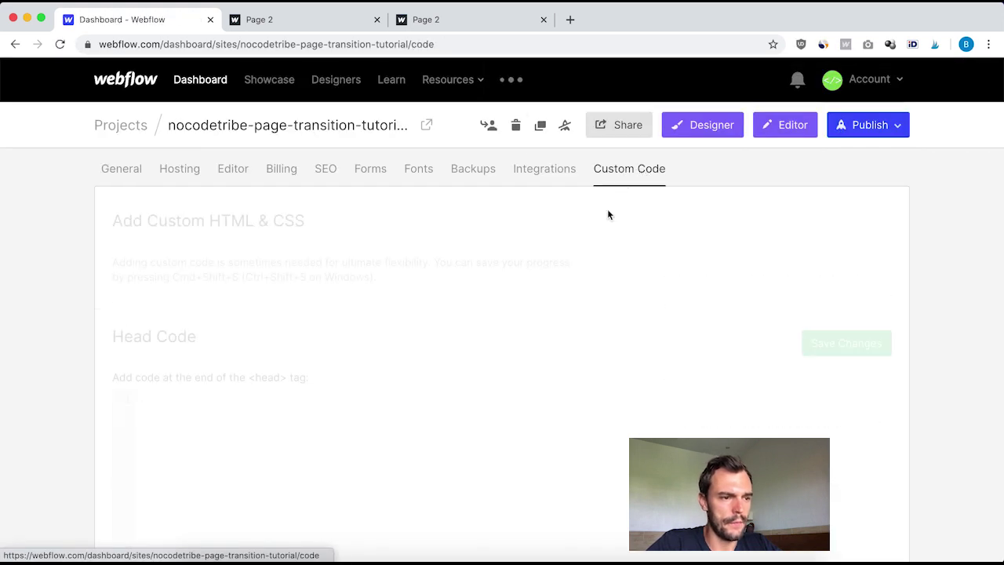
scroll(533, 413, down, 6)
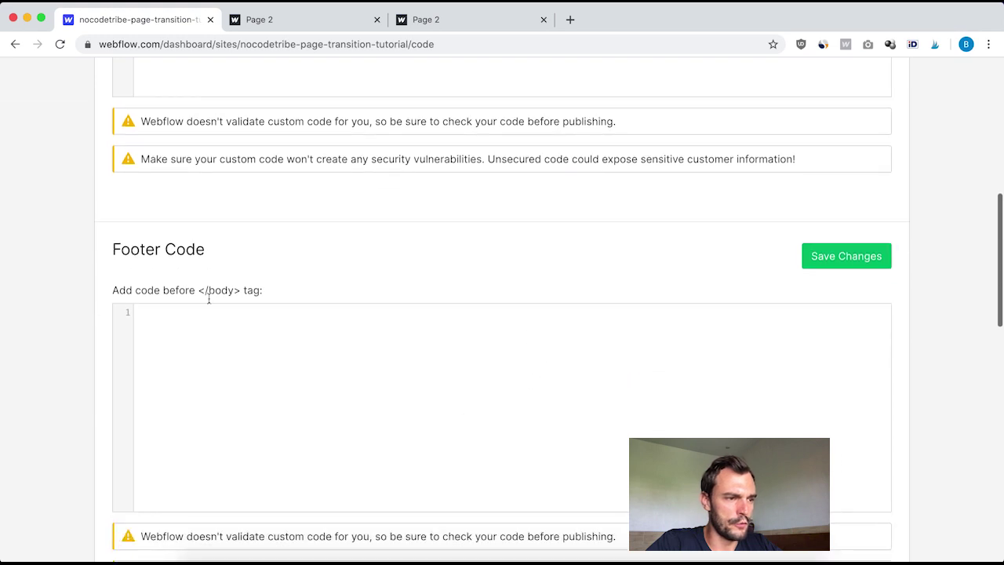
scroll(343, 354, down, 1)
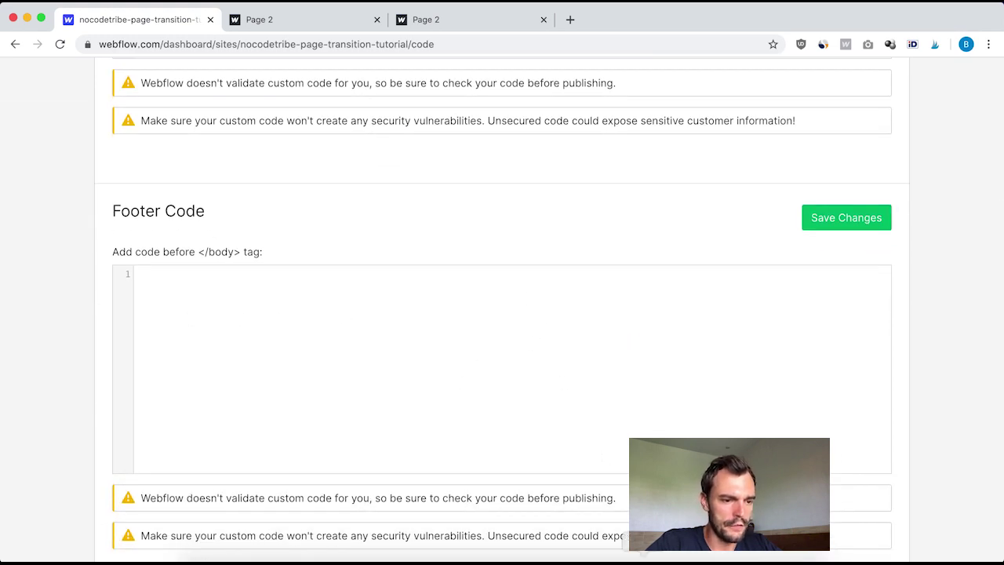
Step: Switch to the text editor and copy the whole script with the click function and the setTimeout redirect
click(597, 549)
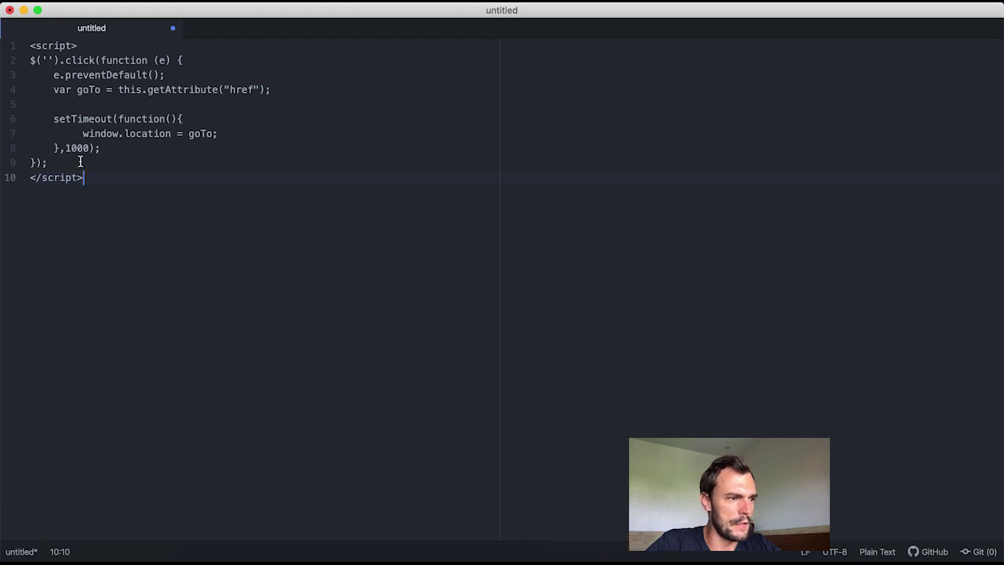
drag(106, 182, 7, 40)
key(super+c)
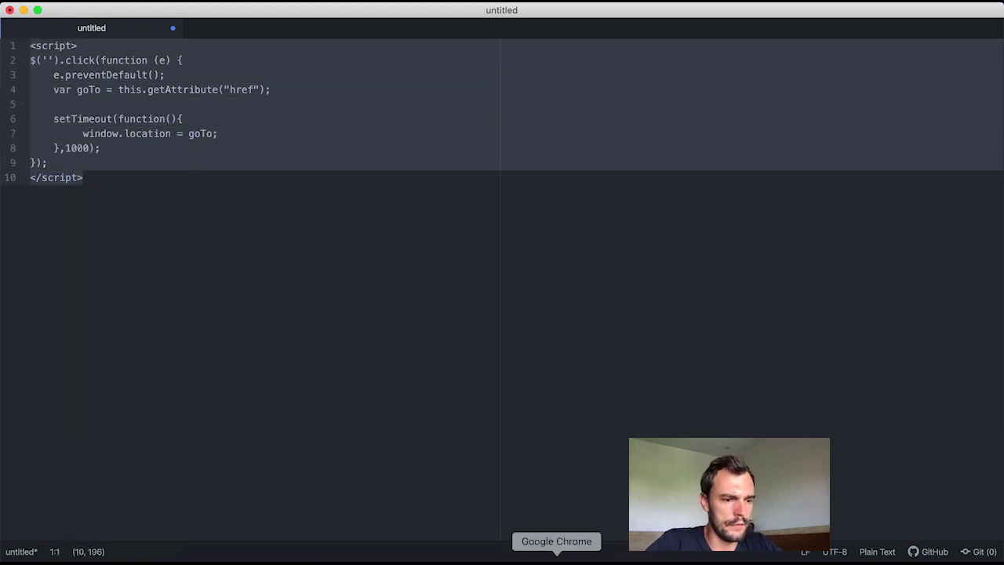
Step: Return to Chrome and paste the copied script into the Footer Code field before the </body> tag
click(557, 553)
click(233, 302)
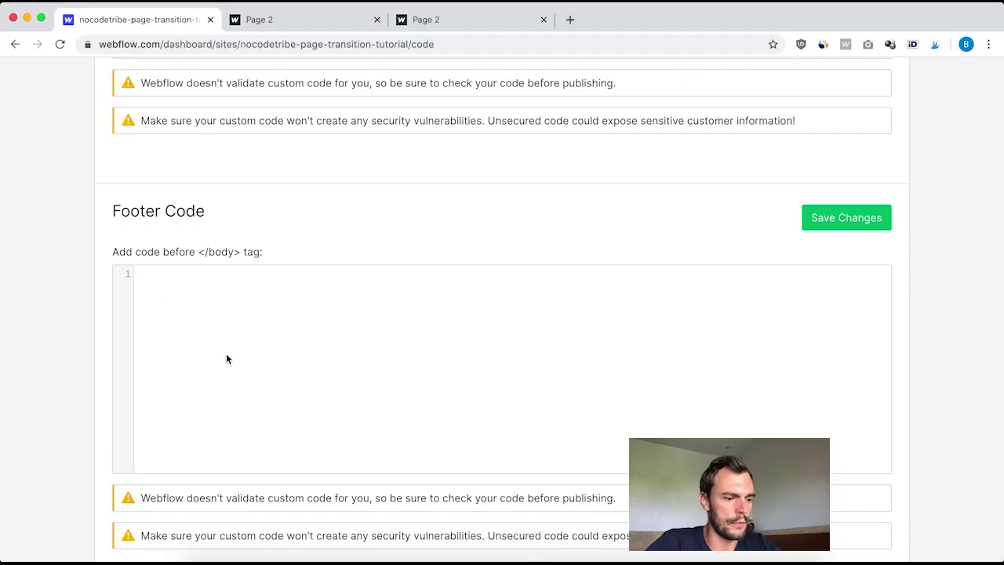
key(super+v)
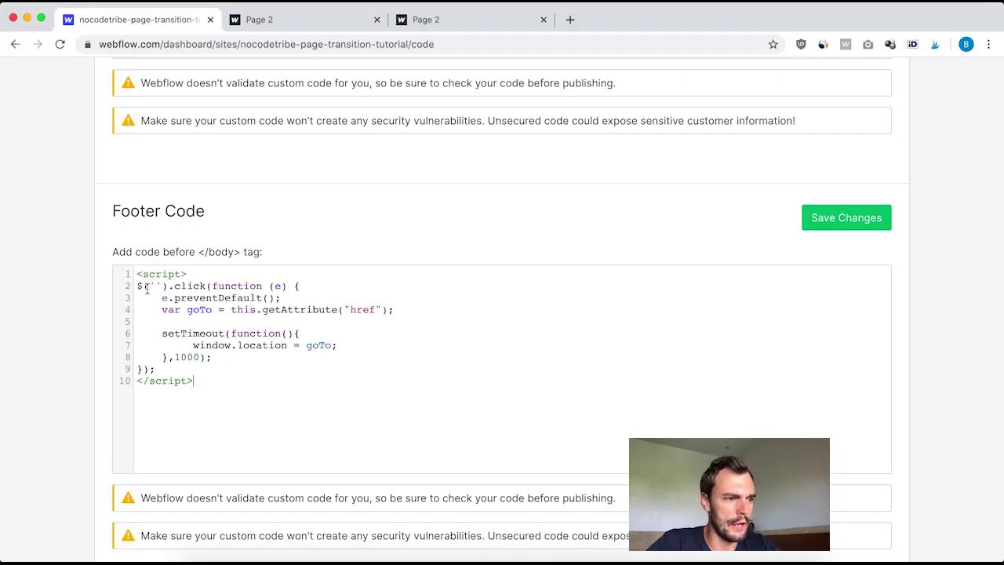
Step: Examine the pasted script's empty click selector, its 1000 timeout value and its window.location line
click(201, 385)
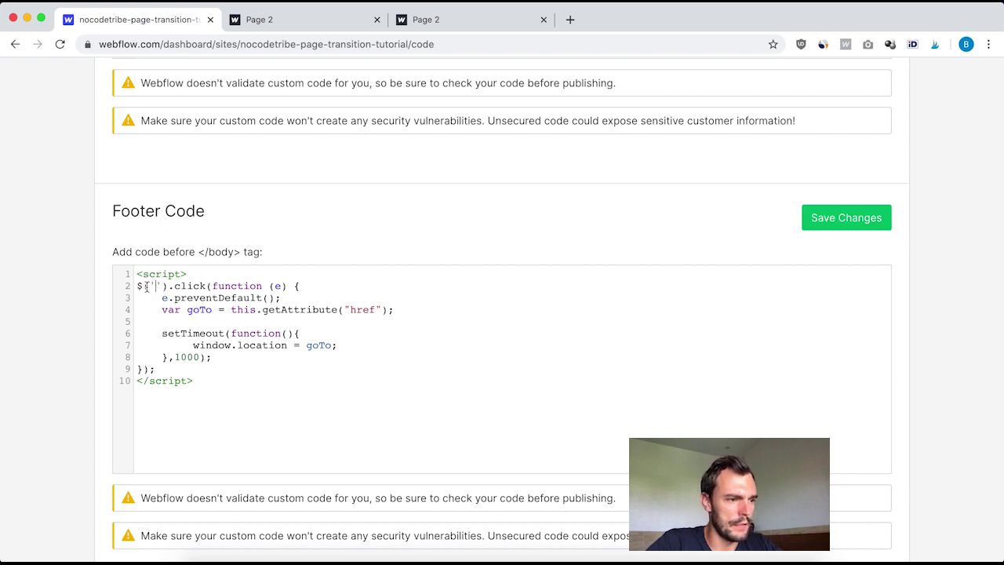
scroll(146, 286, up, 10)
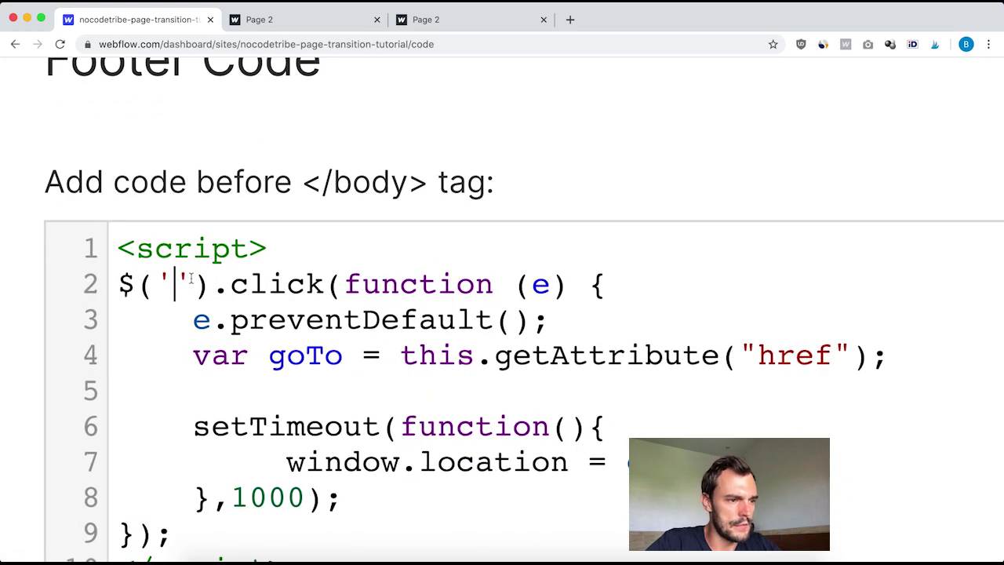
click(171, 284)
scroll(235, 369, down, 3)
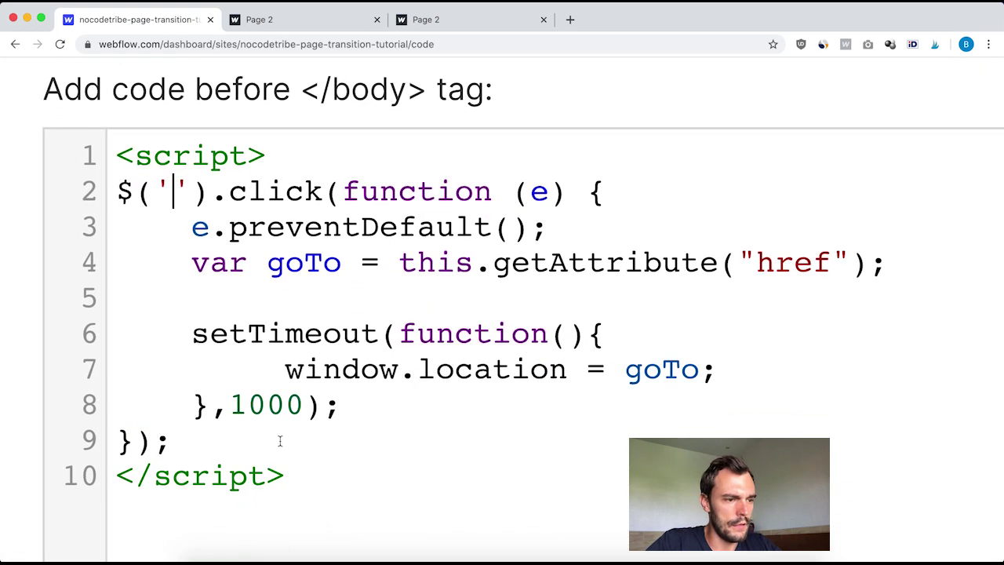
drag(234, 406, 306, 406)
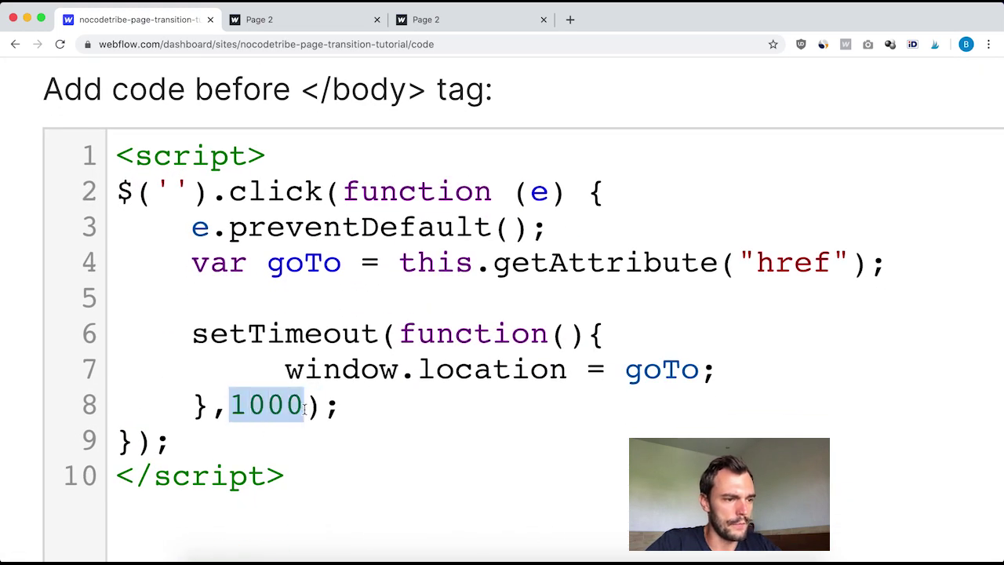
click(170, 191)
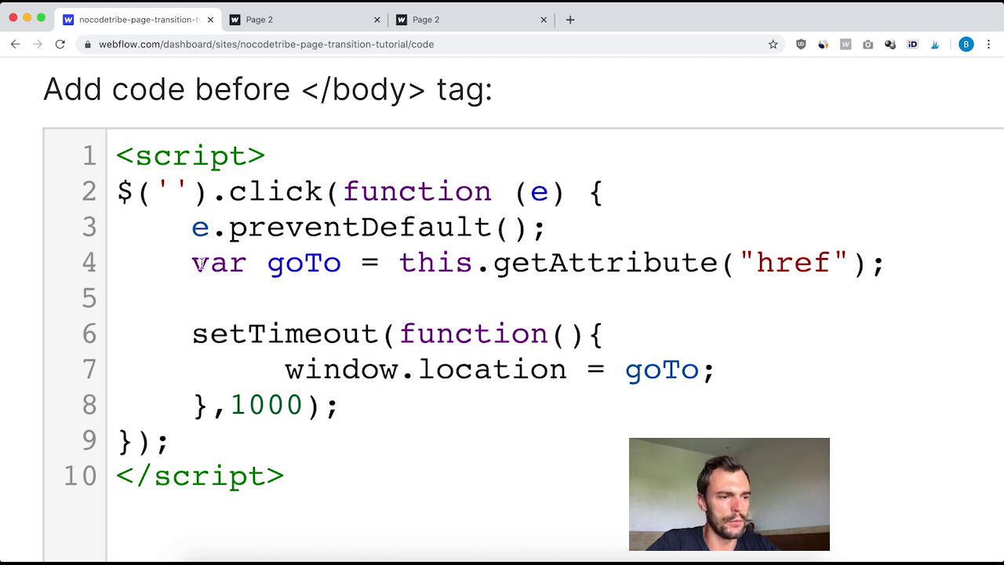
drag(230, 404, 298, 403)
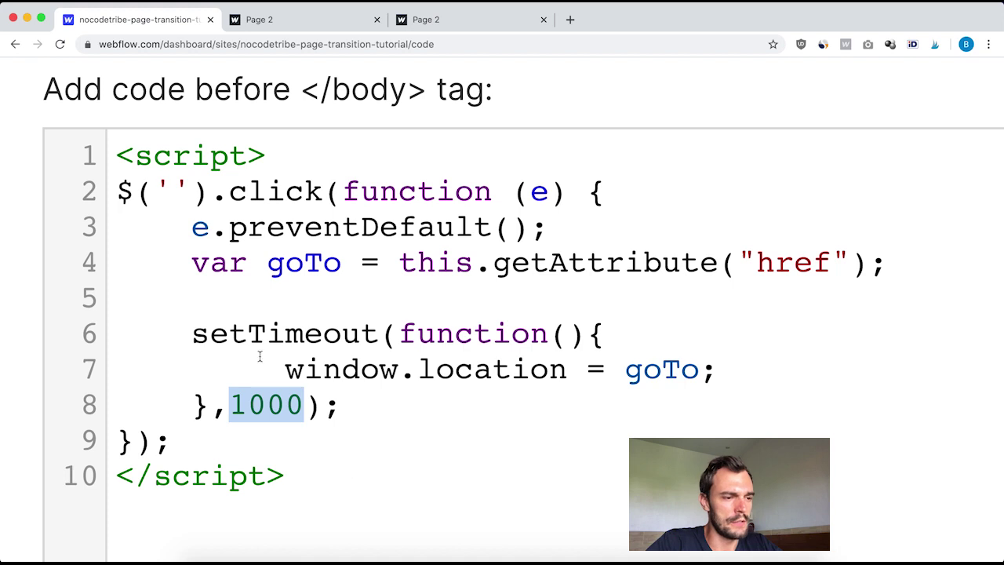
click(265, 407)
drag(230, 404, 304, 404)
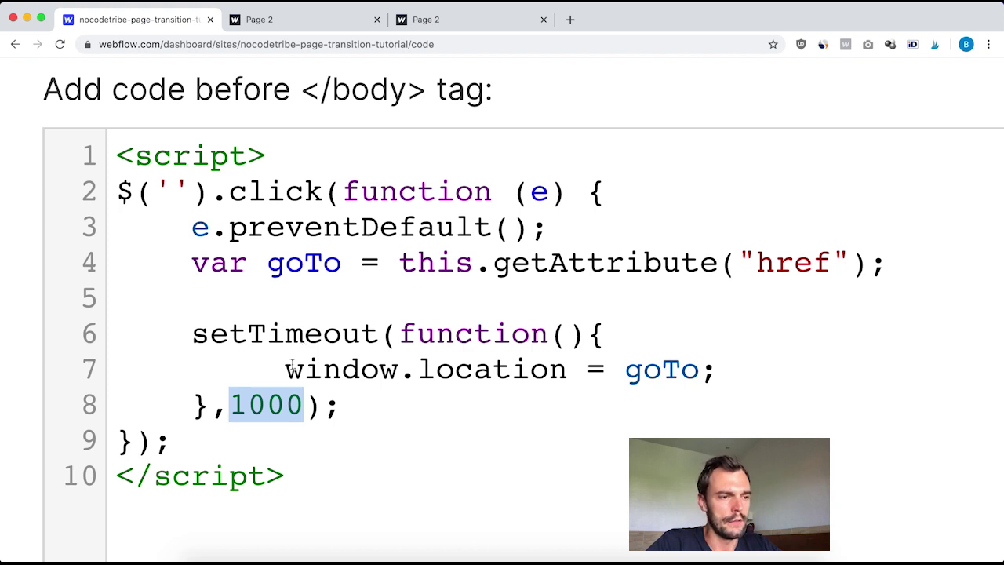
click(358, 355)
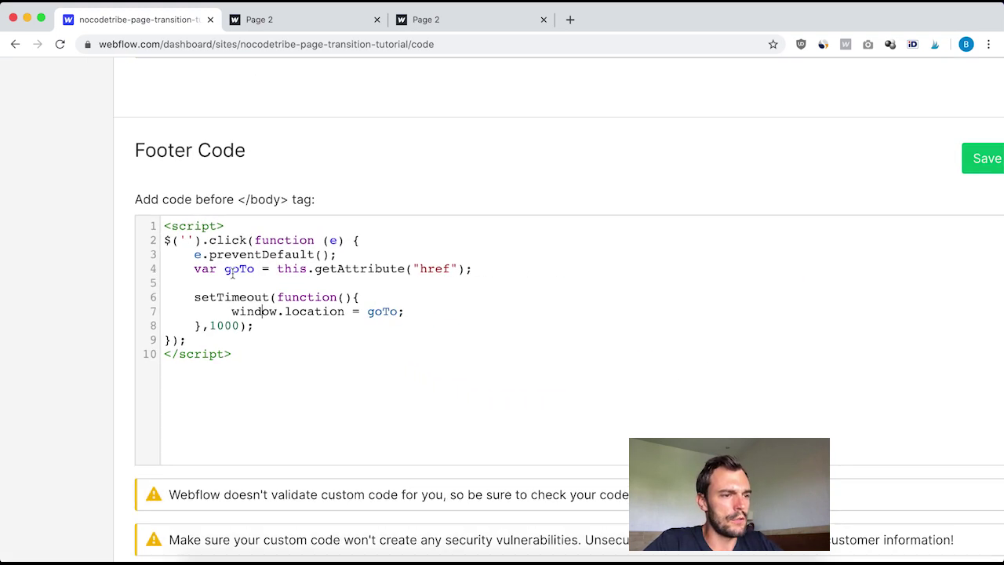
Step: In the Designer, check the class of the button on the Home Page and of the button on Page 2
scroll(214, 192, up, 15)
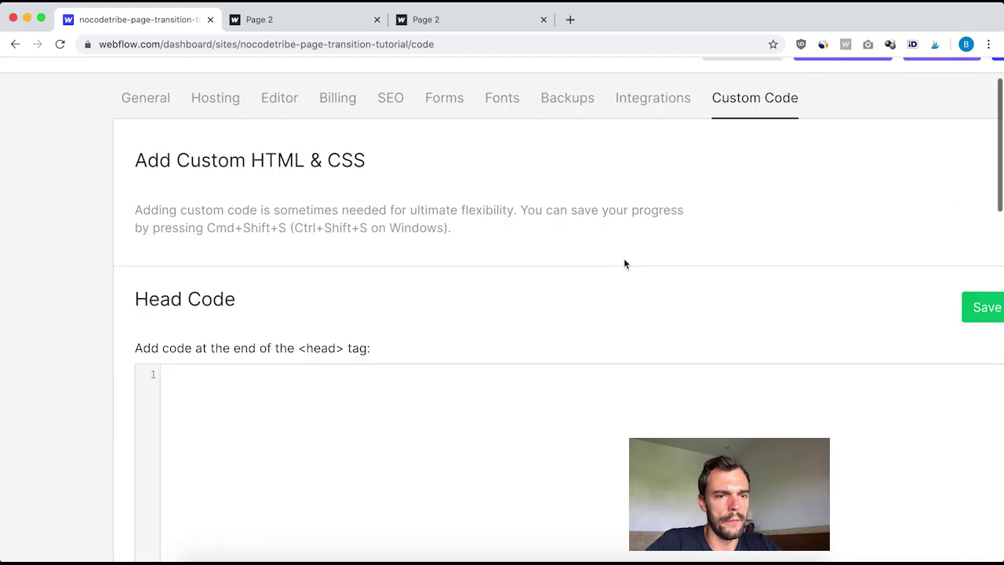
scroll(777, 66, up, 2)
click(701, 126)
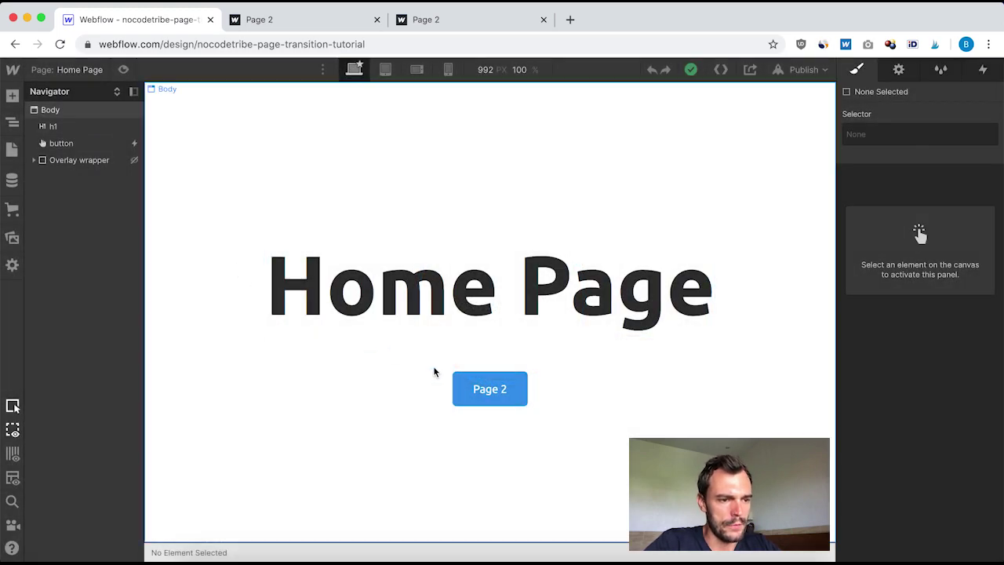
click(463, 389)
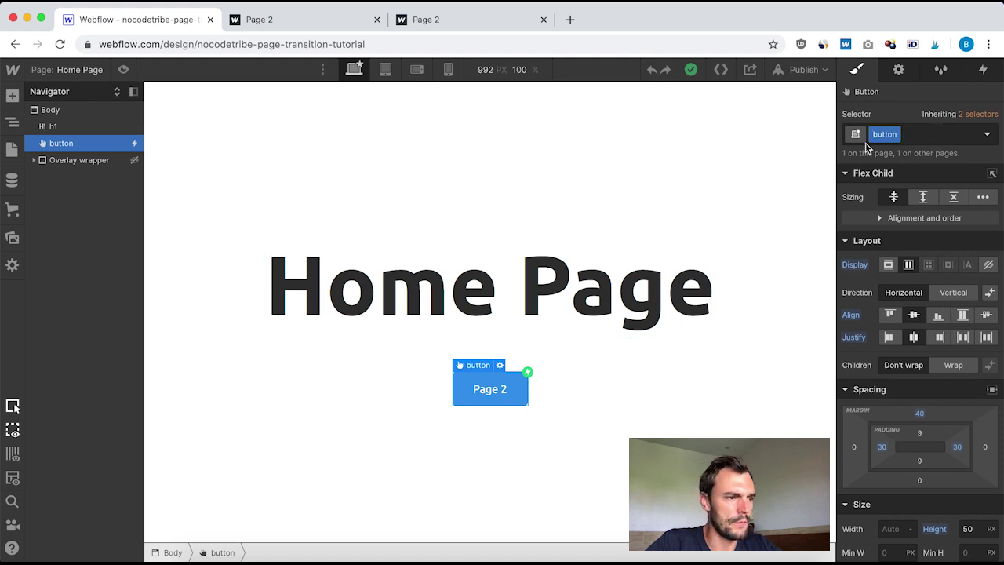
click(11, 149)
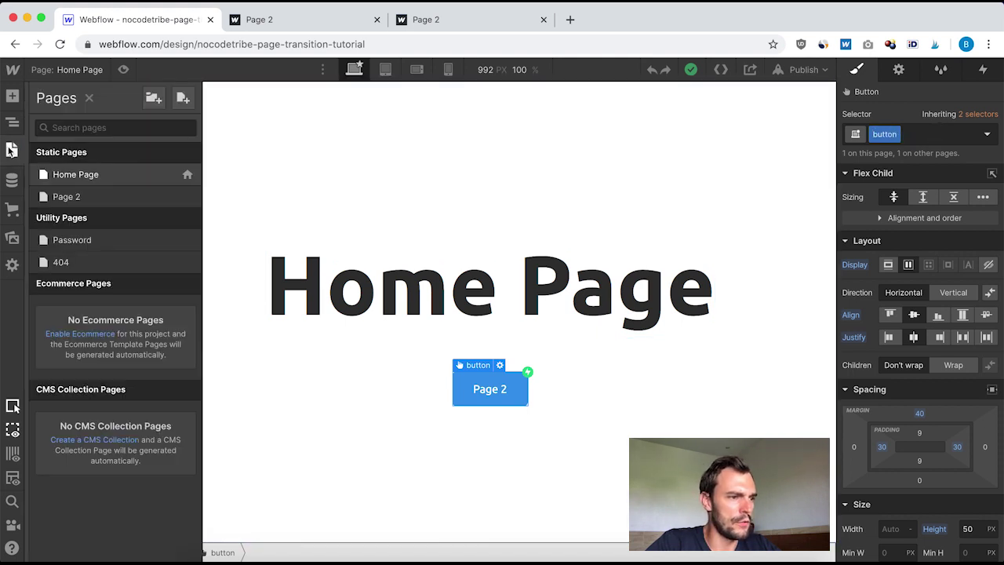
click(87, 198)
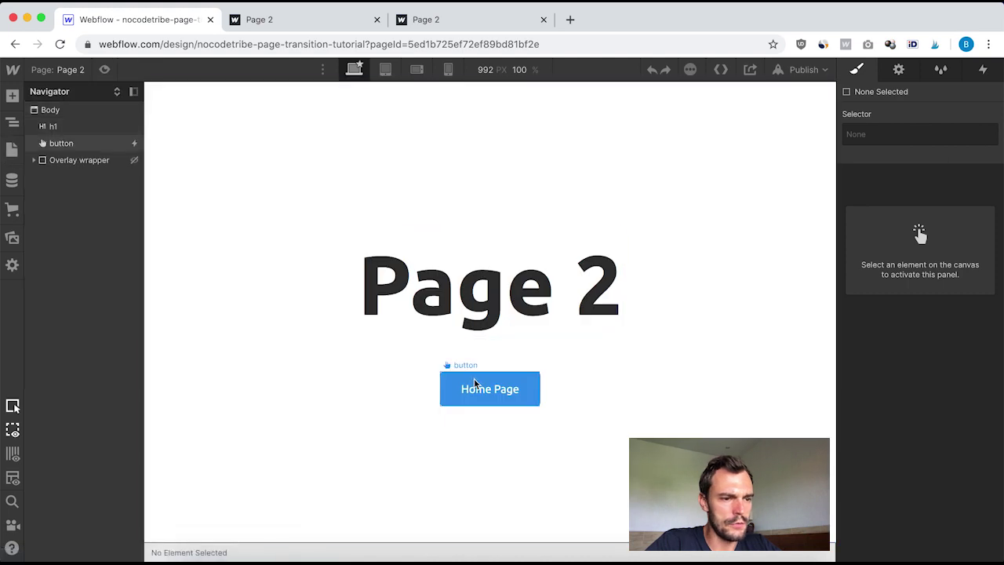
click(475, 383)
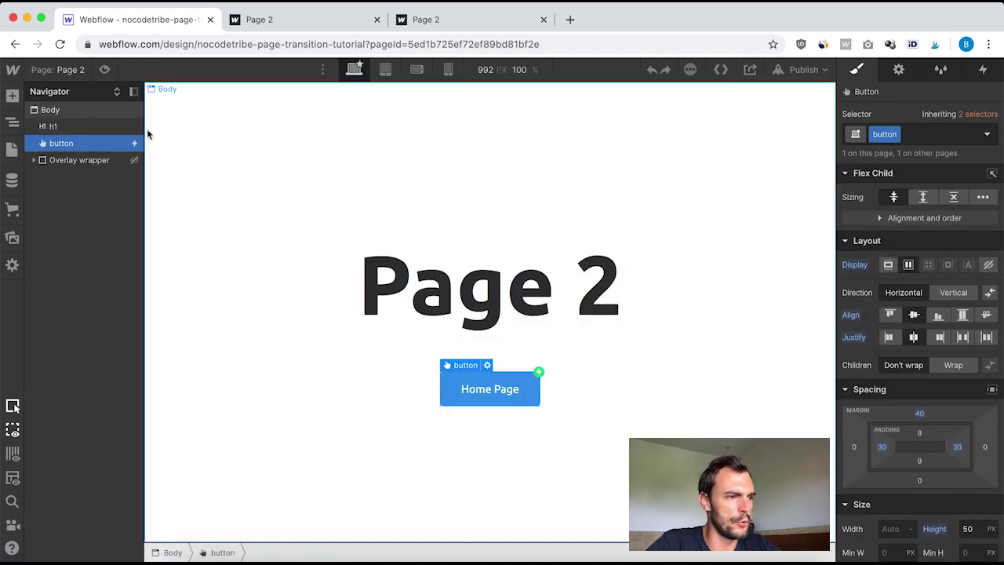
Step: Reopen the project settings' Custom Code page and go to the empty Footer Code field
mouse_move(12, 69)
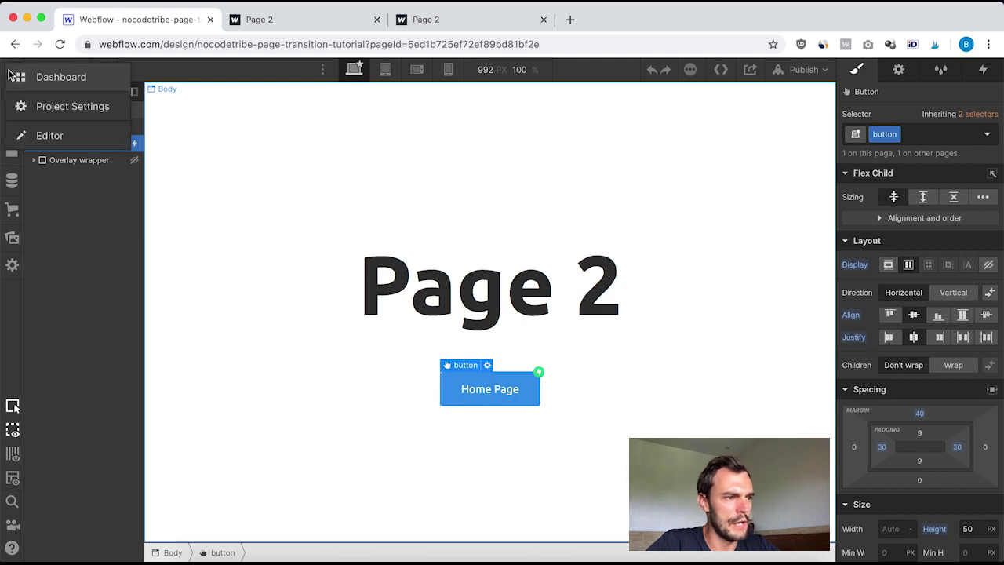
click(65, 109)
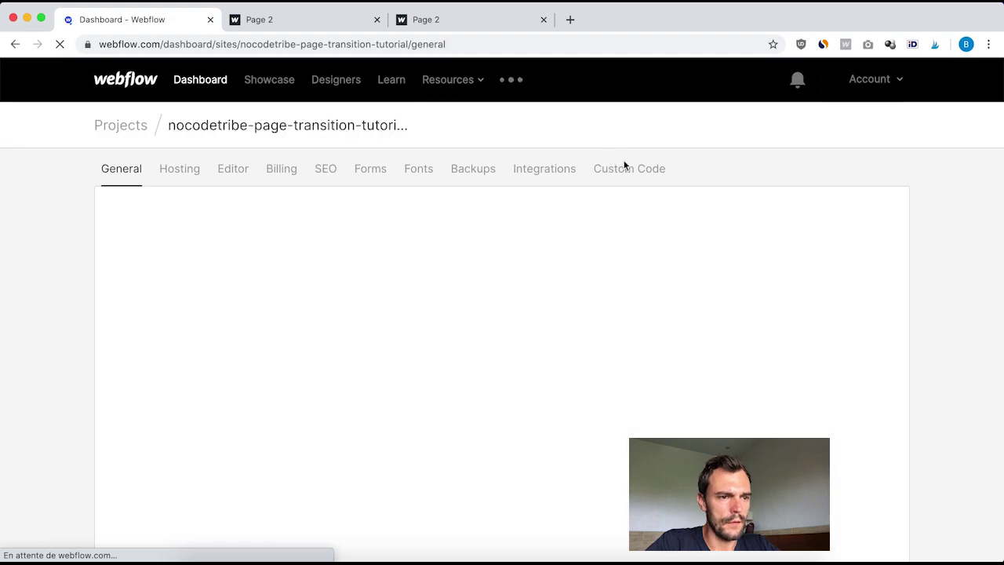
click(632, 169)
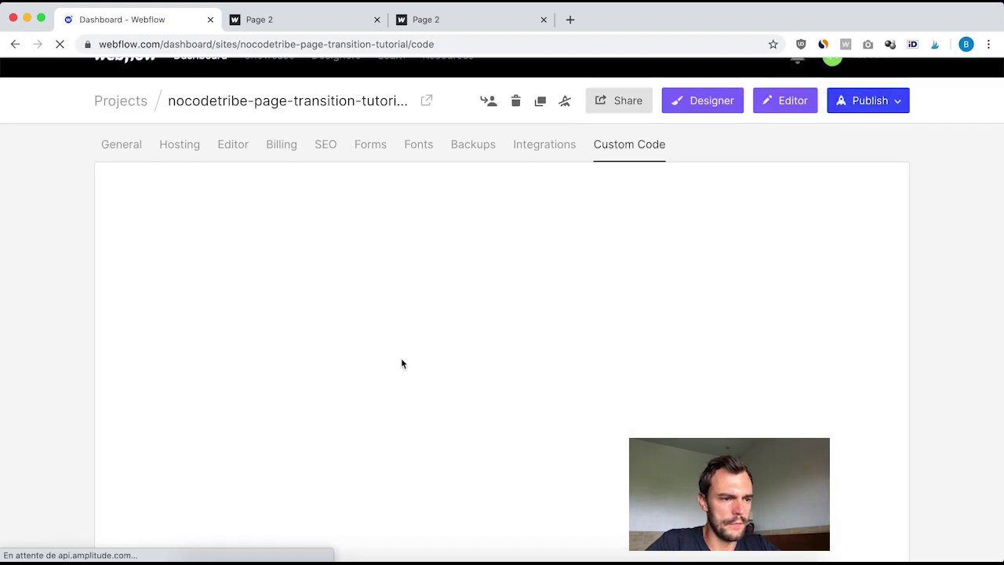
scroll(401, 361, down, 5)
scroll(401, 364, down, 5)
scroll(401, 363, up, 7)
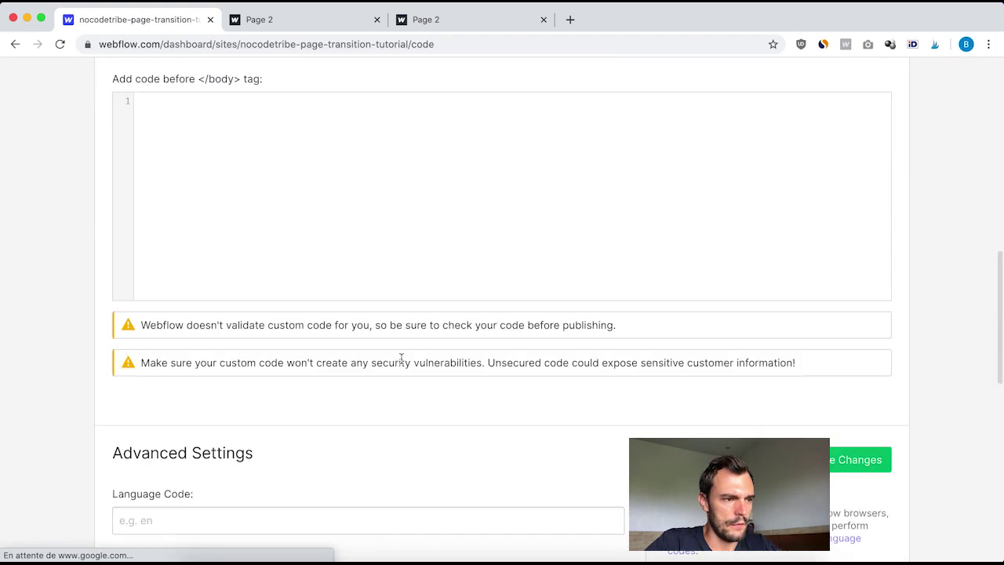
scroll(401, 363, down, 2)
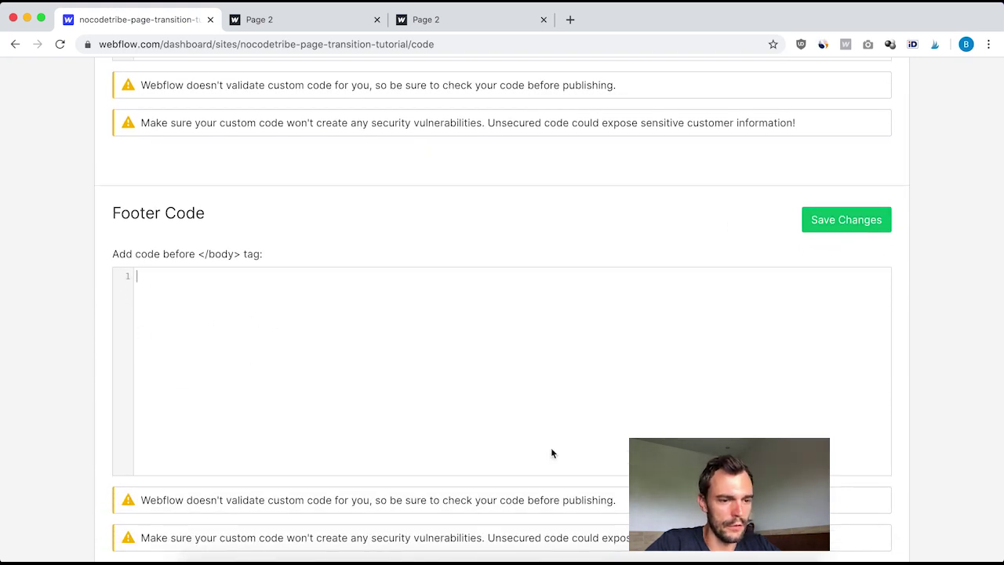
Step: Check the script in the text editor and paste it again into the Footer Code field before the </body> tag
key(super+Tab)
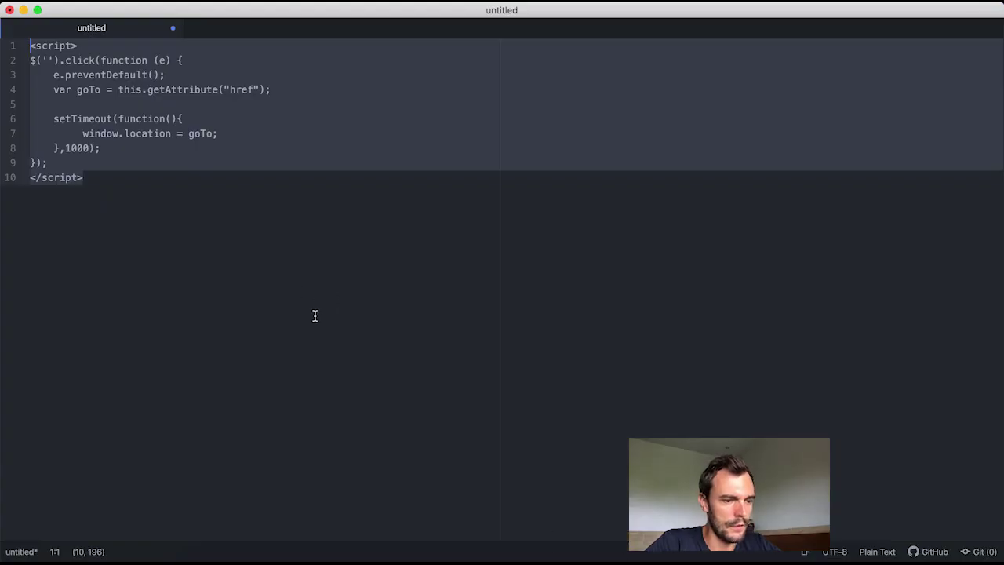
click(557, 559)
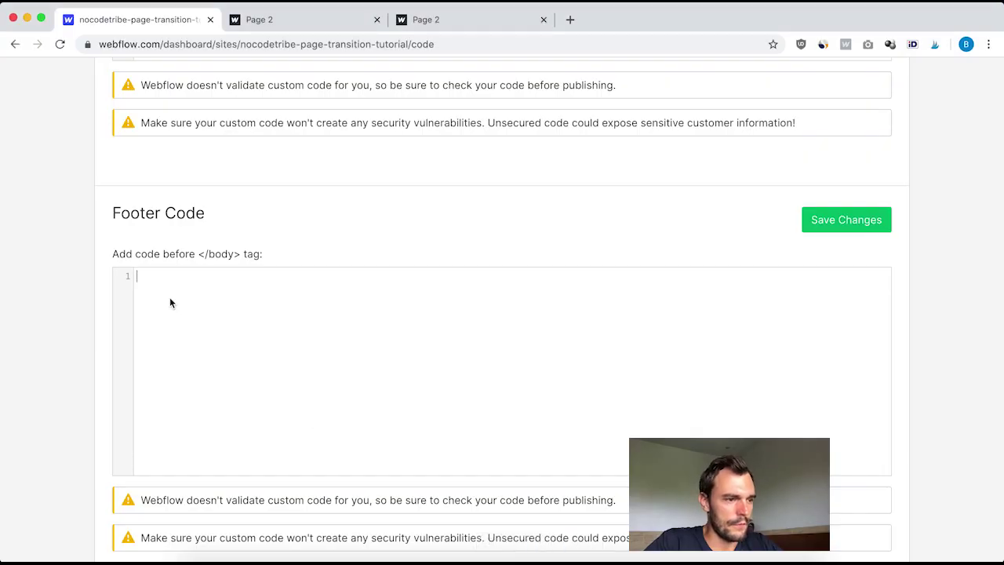
text(<script> $('').click(function (e) {     e.preventDefault();     var goTo = this.getAttribute("href");      setTimeout(function(){         window.location = goTo;     },1000); }); </script>)
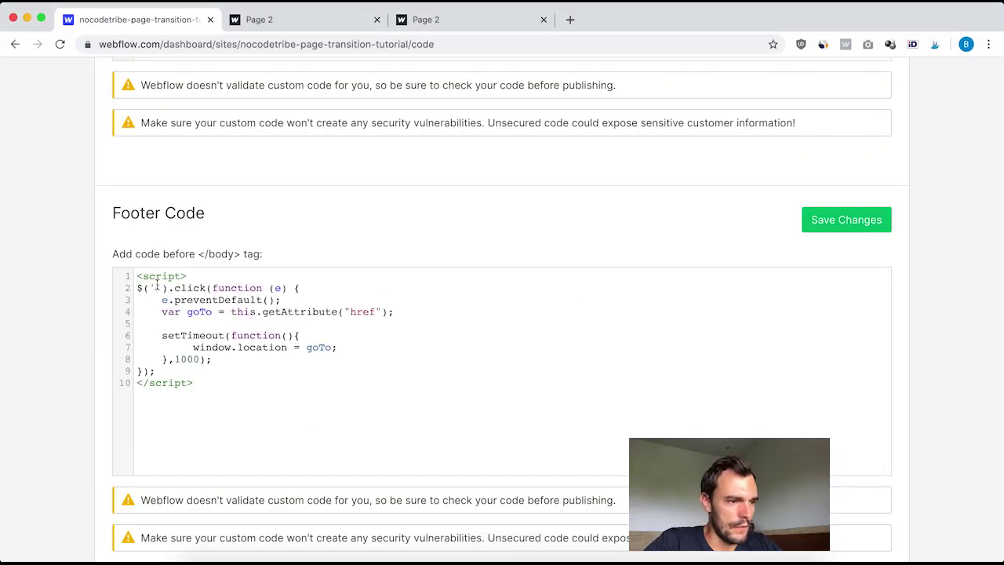
Step: Fill in the empty click selector in the Footer Code script with the class .button
scroll(156, 285, up, 5)
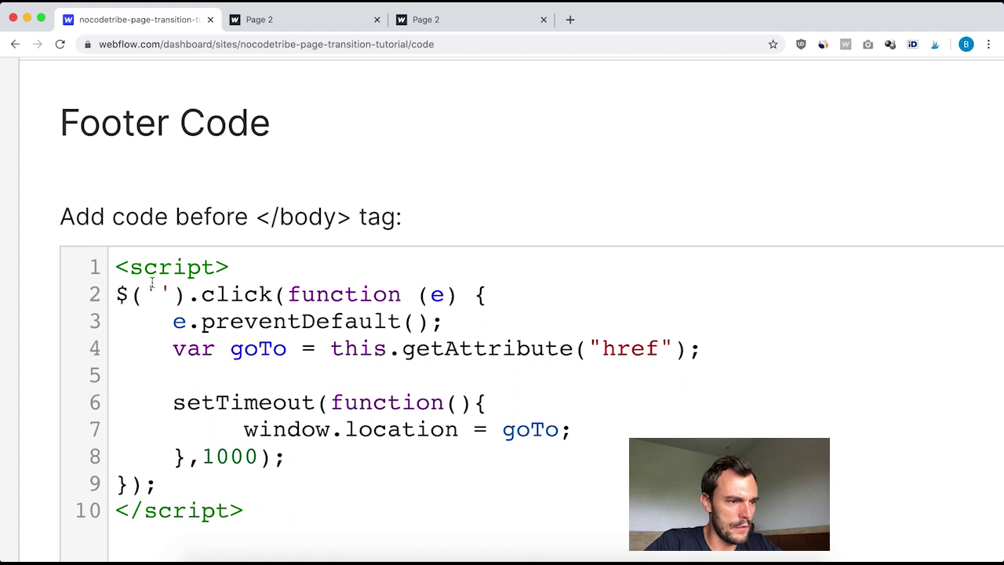
click(158, 295)
text(.)
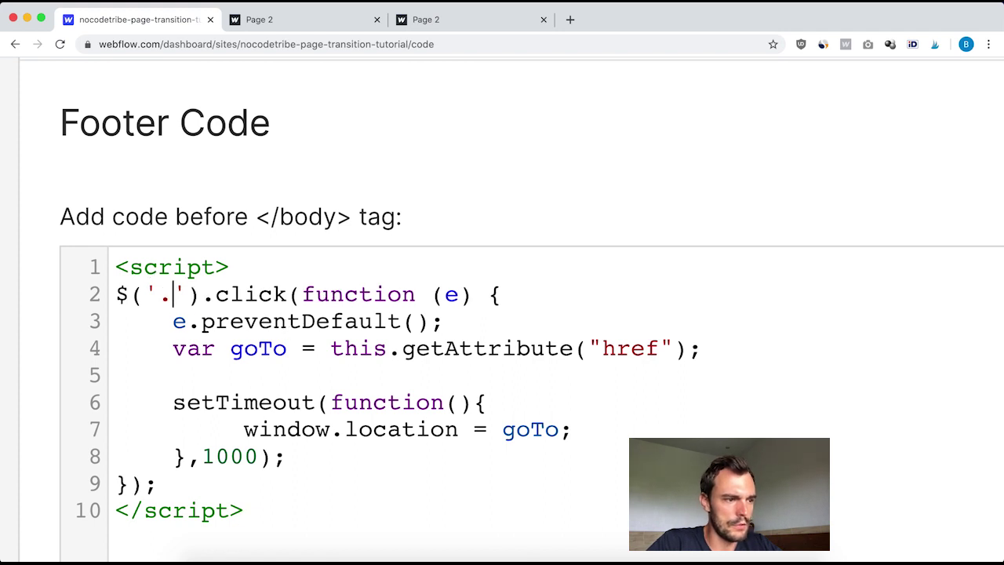
text(b)
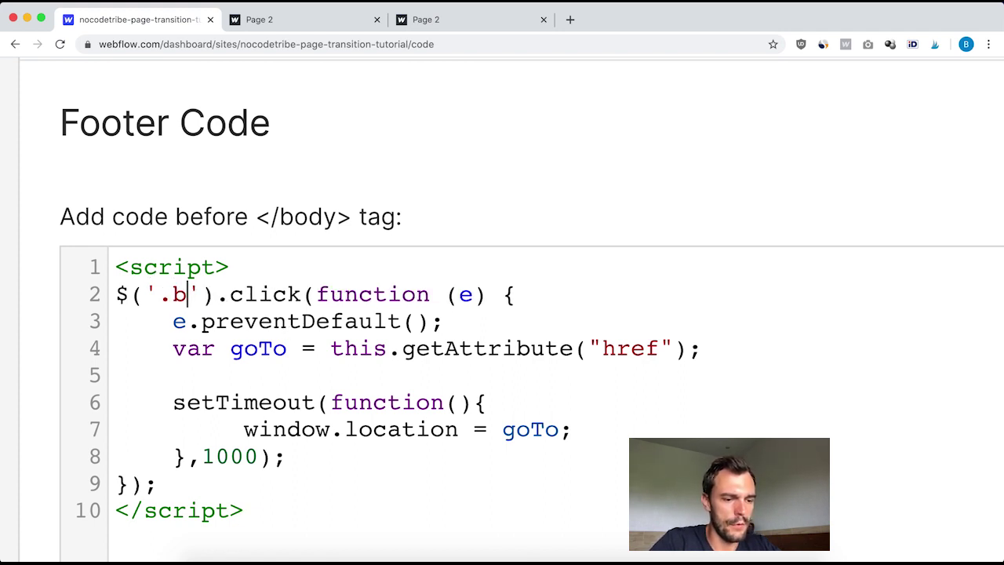
text(utton)
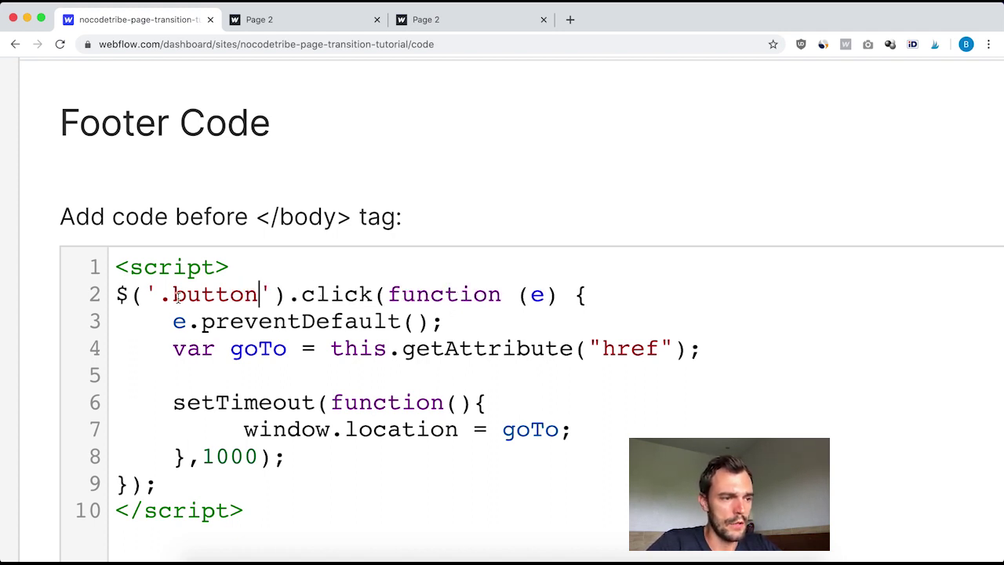
drag(157, 298, 258, 296)
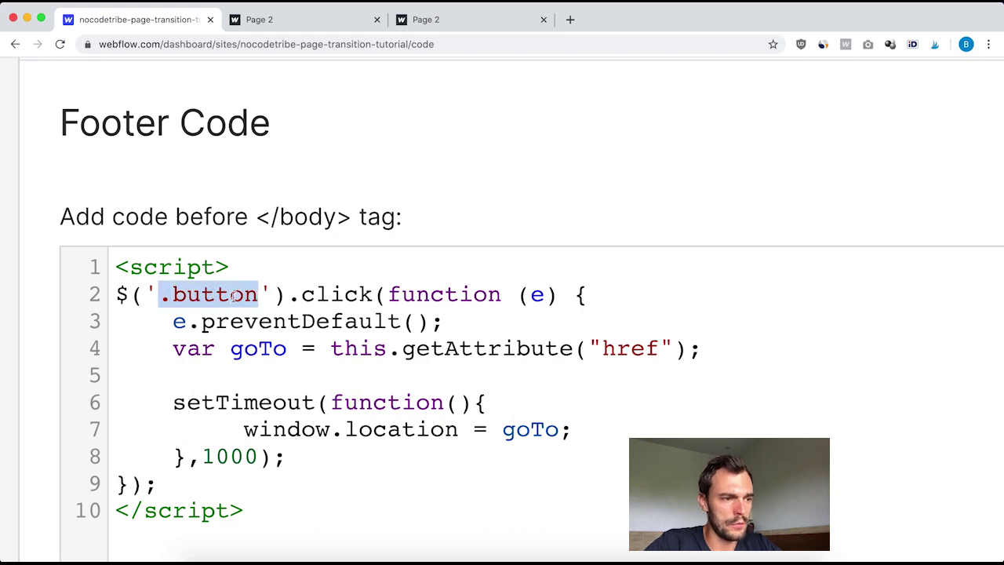
click(188, 294)
double_click(212, 294)
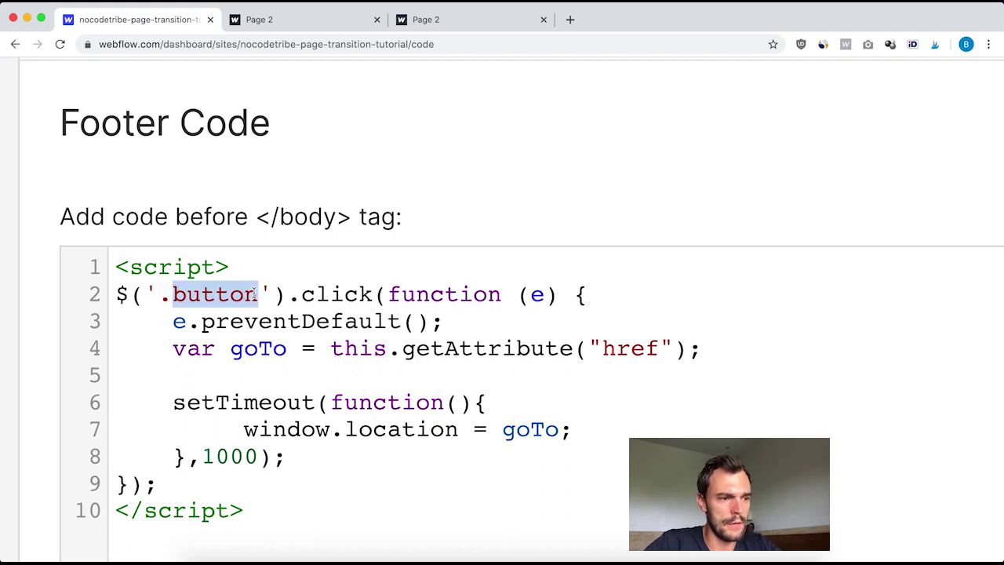
Step: Try adding .button2 as a second, comma-separated class in the script's click selector
click(261, 298)
text(,)
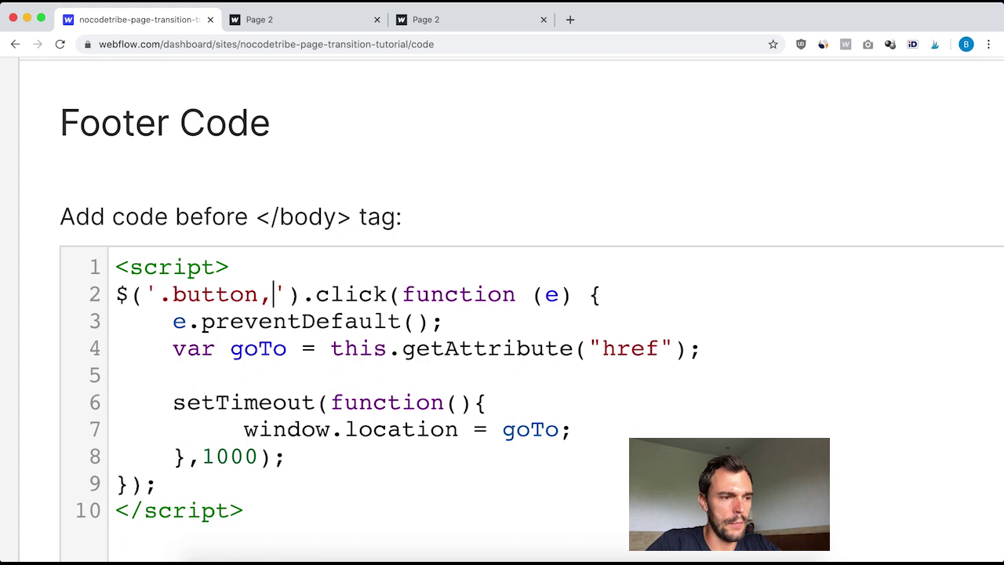
text( .)
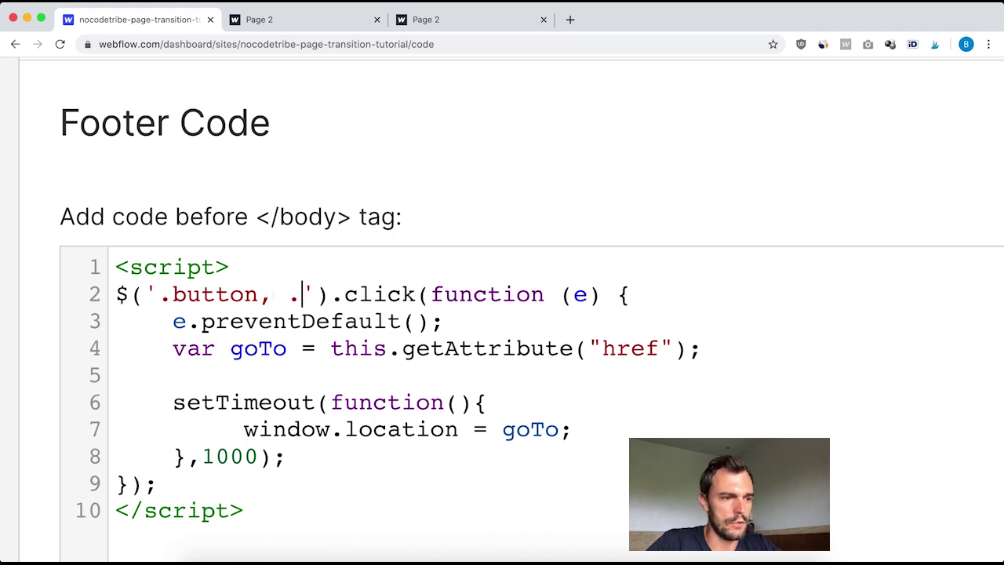
text(bu)
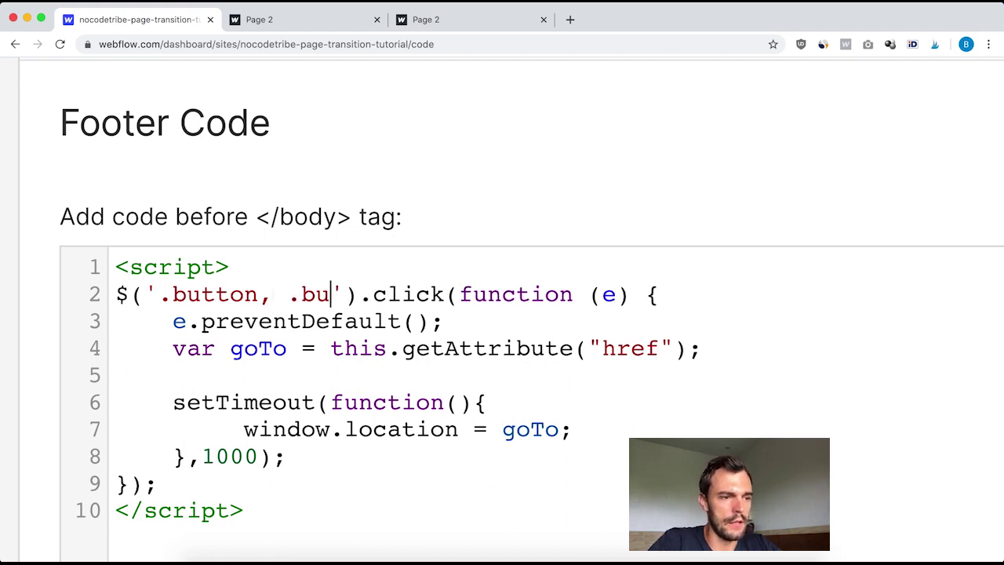
text(tton2)
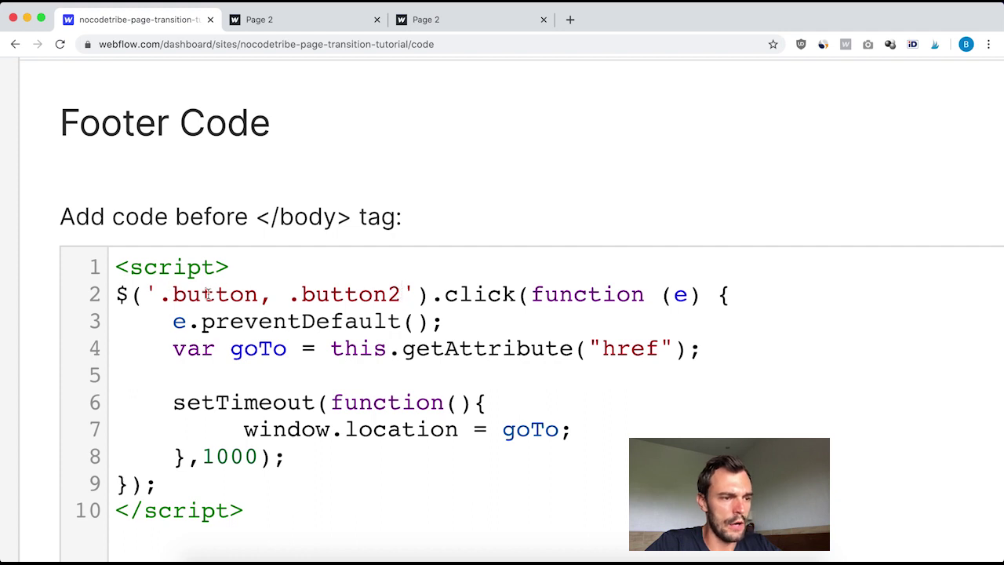
click(275, 295)
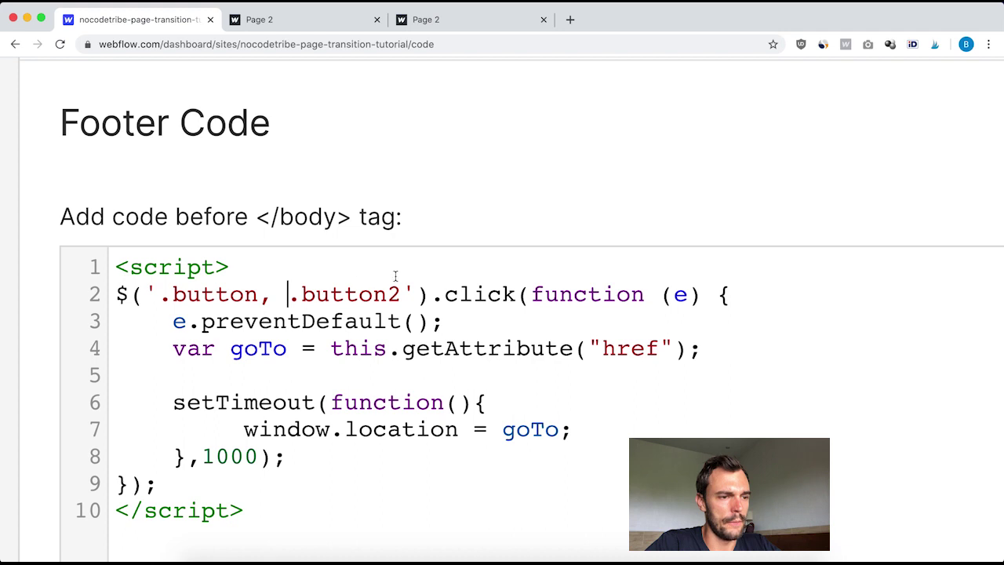
drag(402, 294, 166, 295)
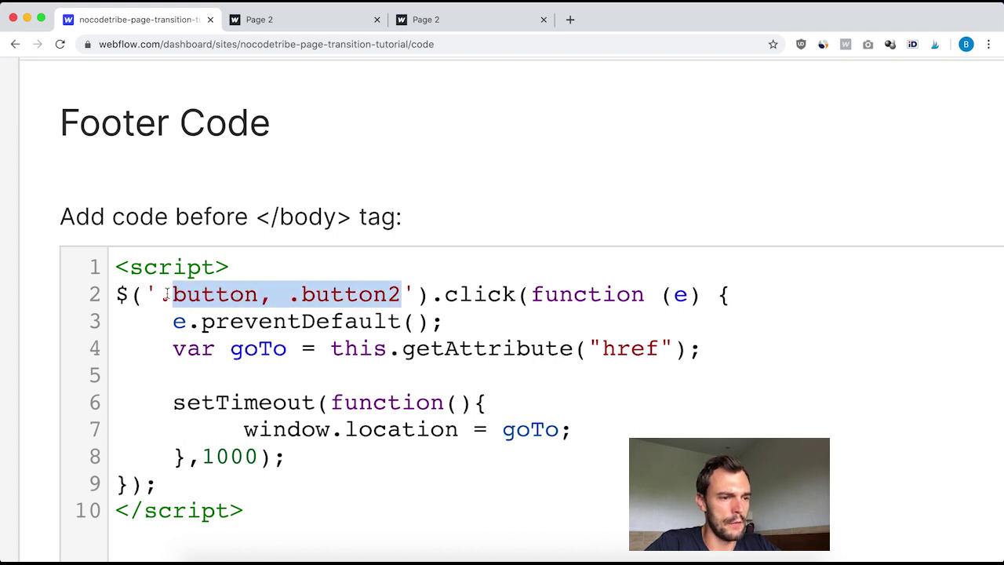
click(357, 295)
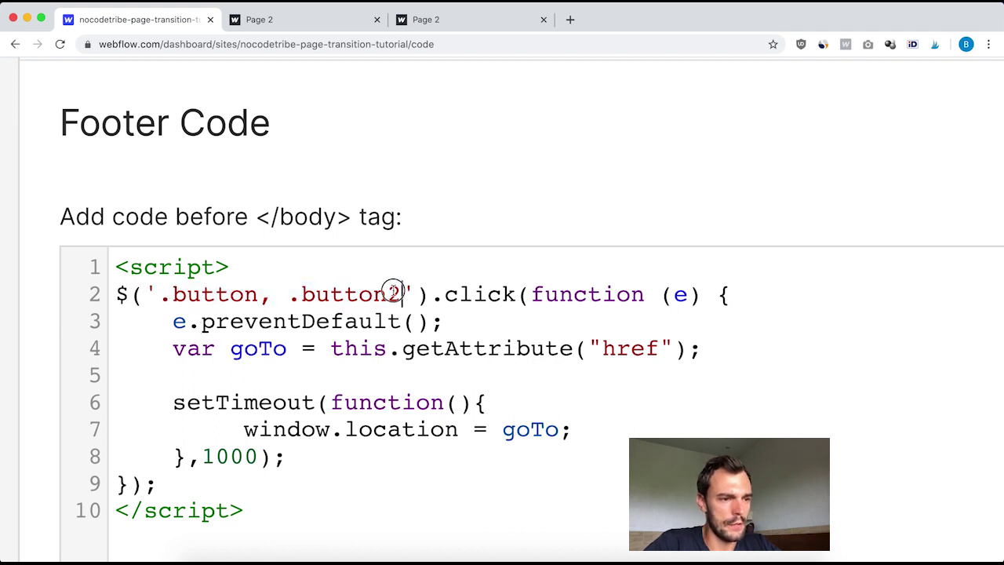
Step: Remove the second class and its comma from the click selector, keeping only .button
drag(400, 295, 272, 293)
key(BackSpace)
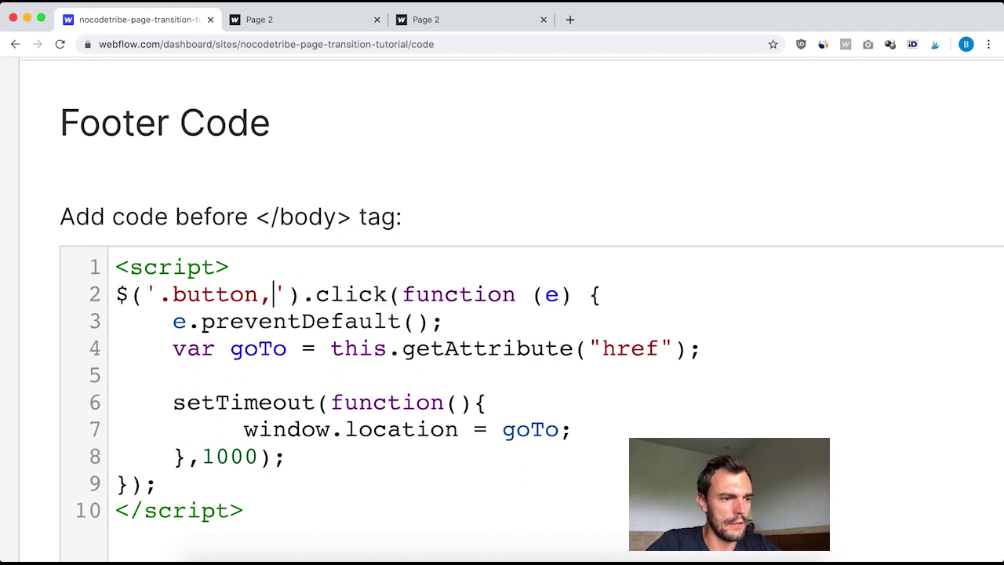
key(BackSpace)
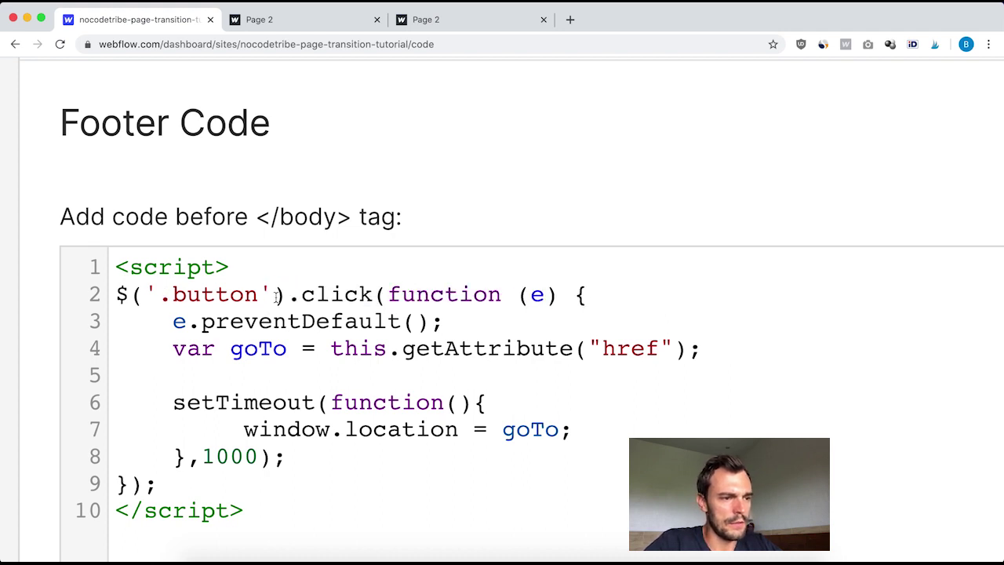
Step: Check the script's setTimeout delay and save the Footer Code changes
scroll(290, 343, down, 2)
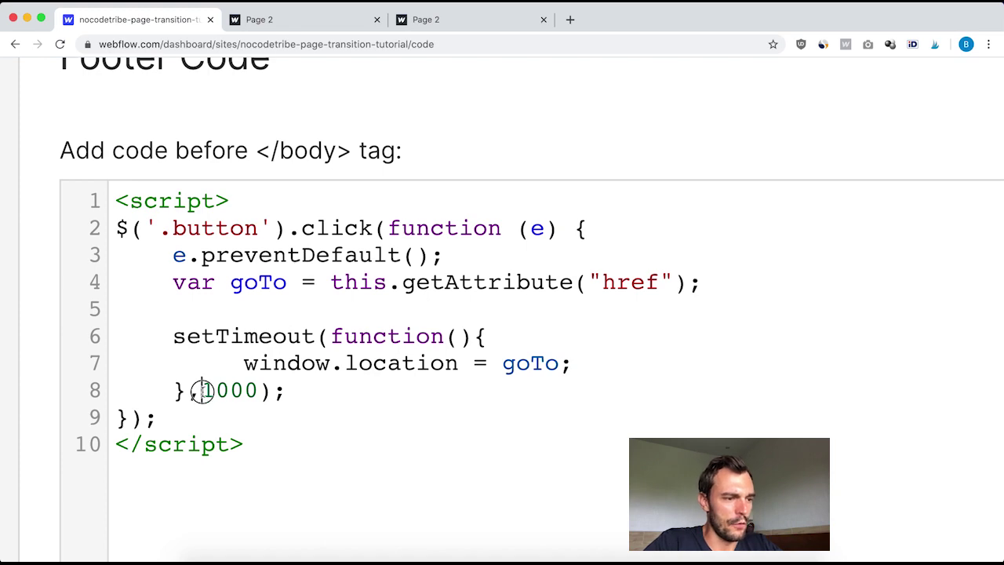
drag(202, 390, 259, 391)
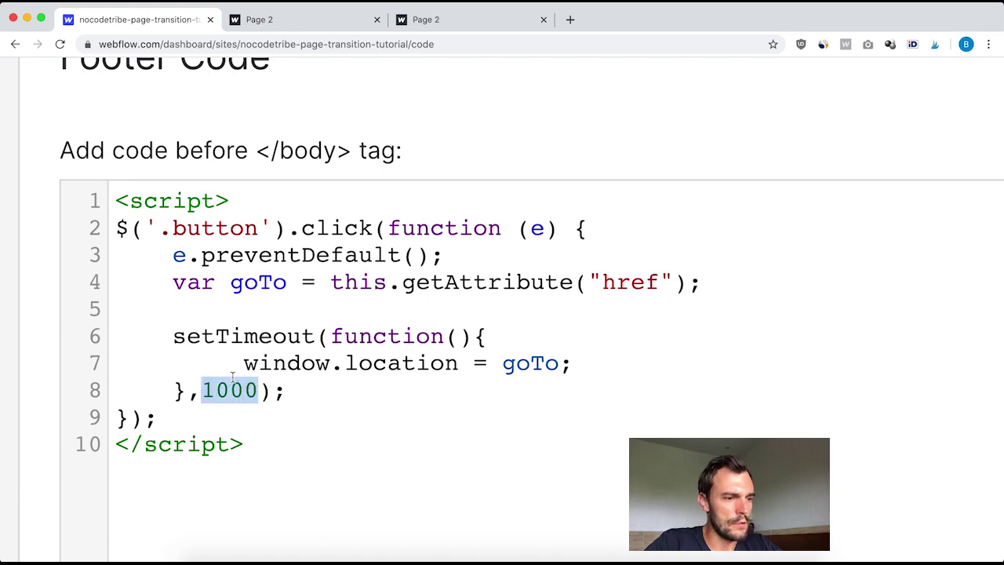
key(super+0)
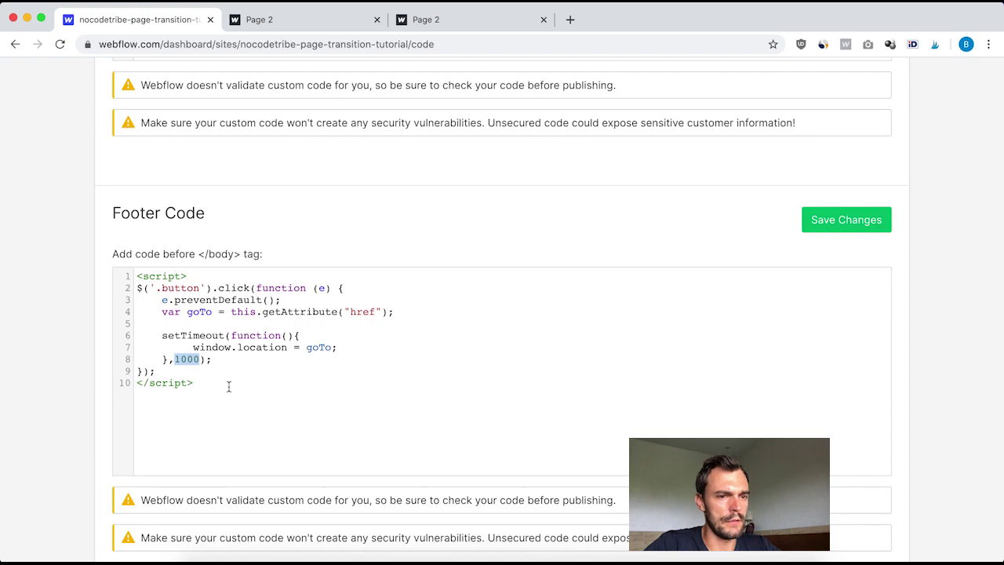
scroll(410, 285, up, 1)
click(834, 256)
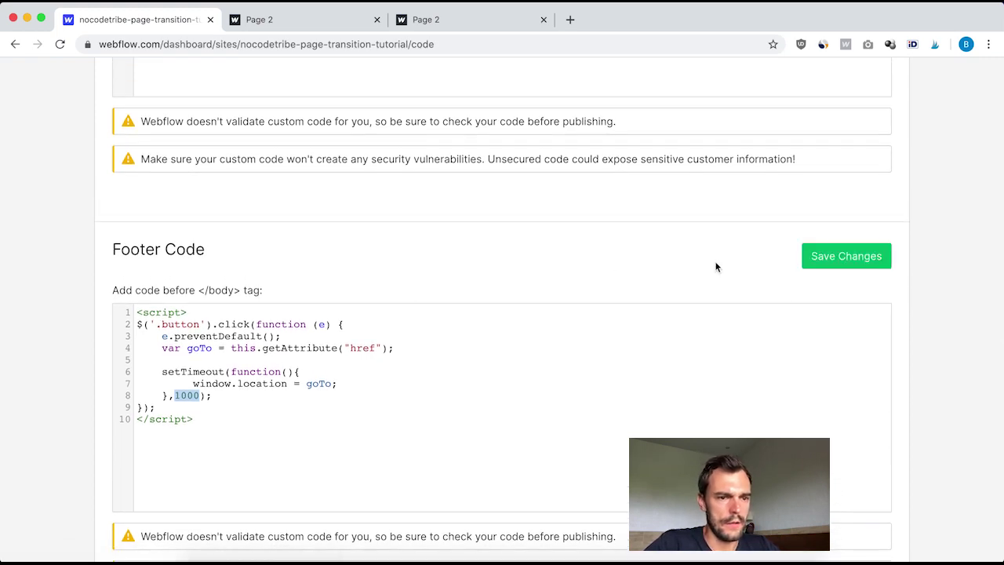
Step: Return to the Designer and open the Overlay Page Transition animation from the Home Page button's mouse click trigger
click(699, 127)
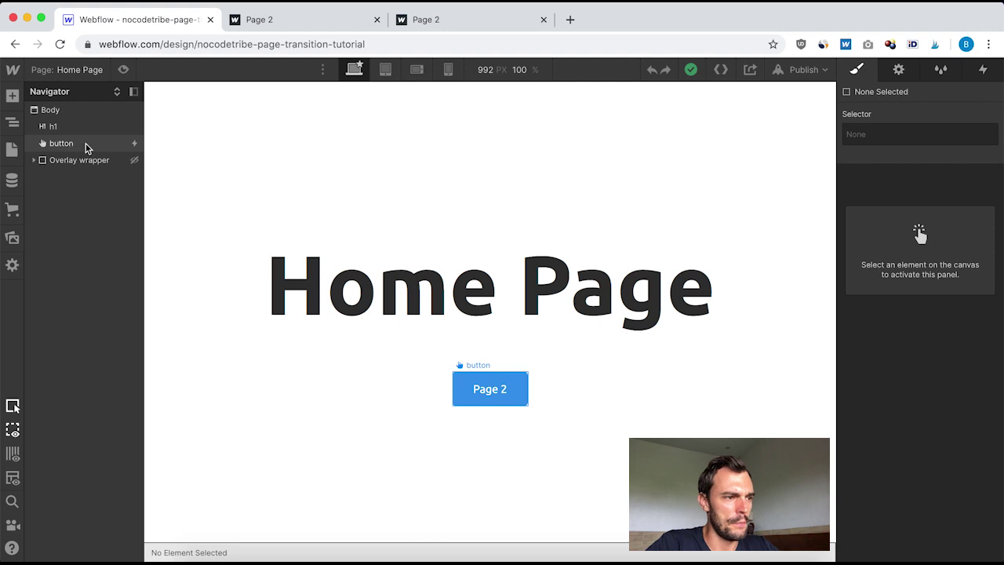
click(68, 142)
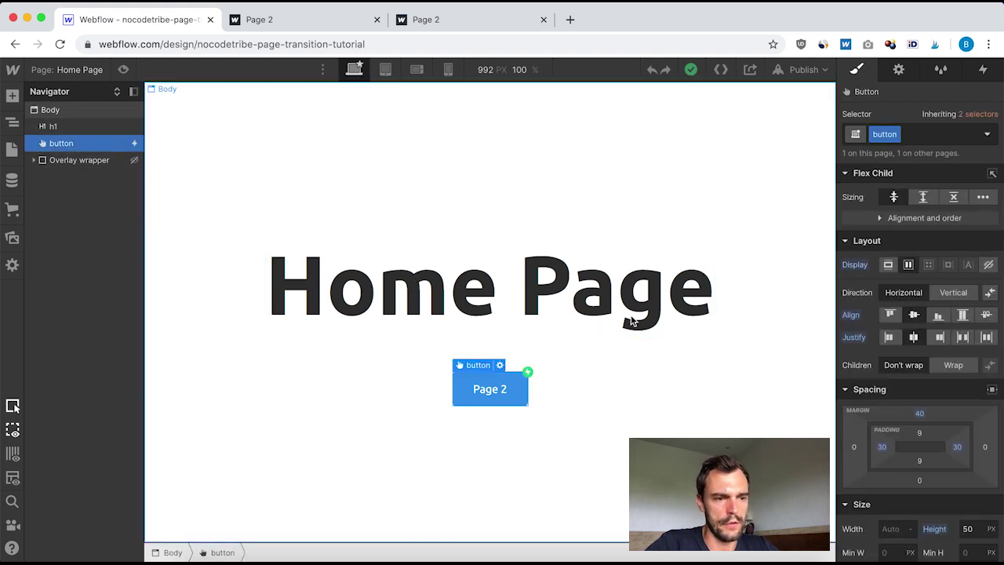
click(984, 70)
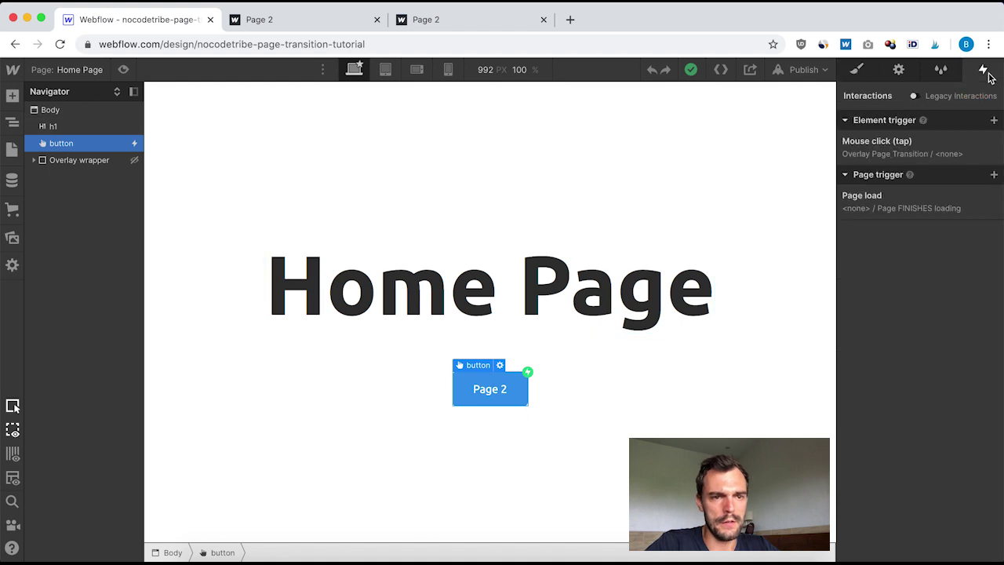
click(896, 151)
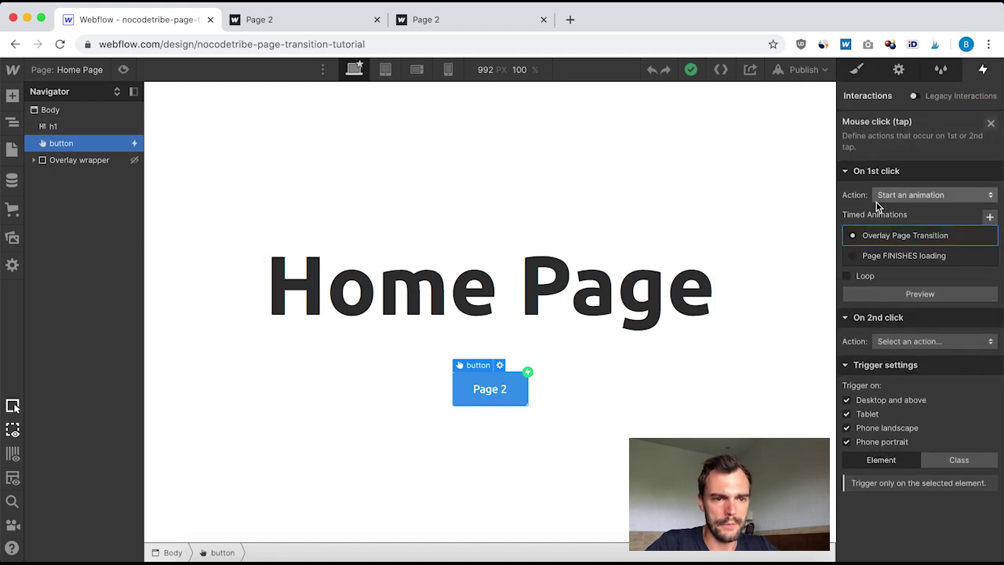
click(898, 236)
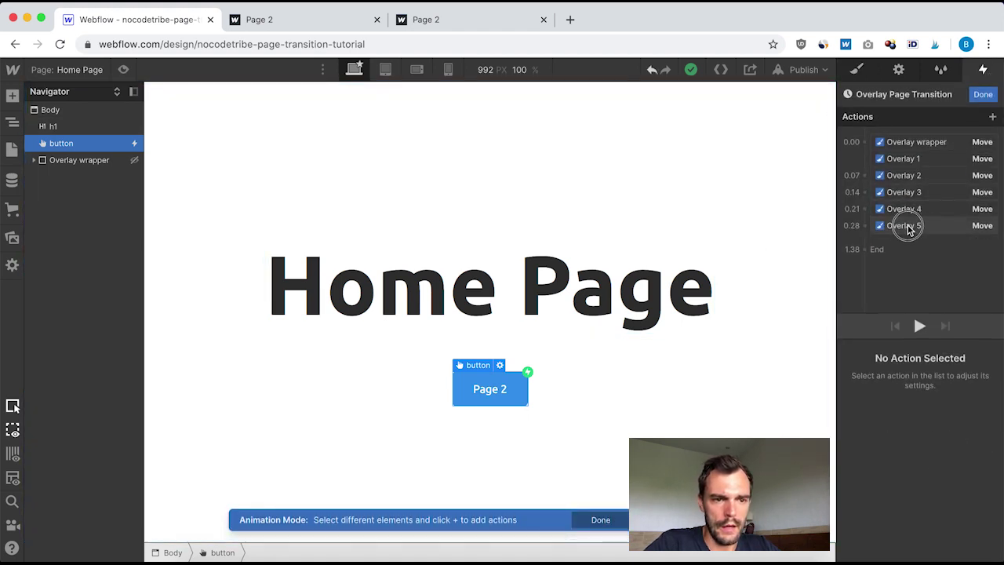
Step: Check the Overlay 5 move action's delay and duration and the animation's end time, and close the timeline
click(909, 227)
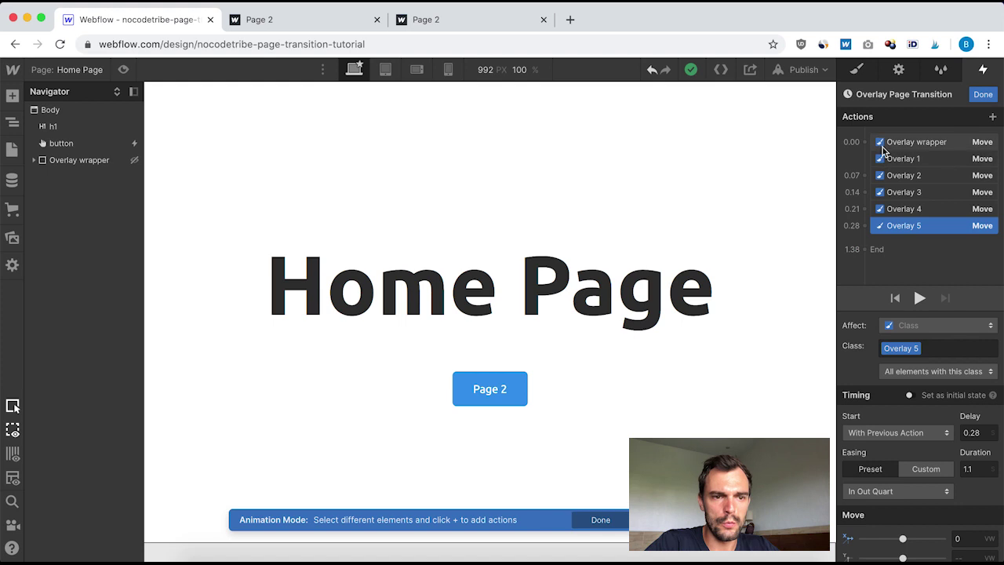
drag(894, 143, 926, 265)
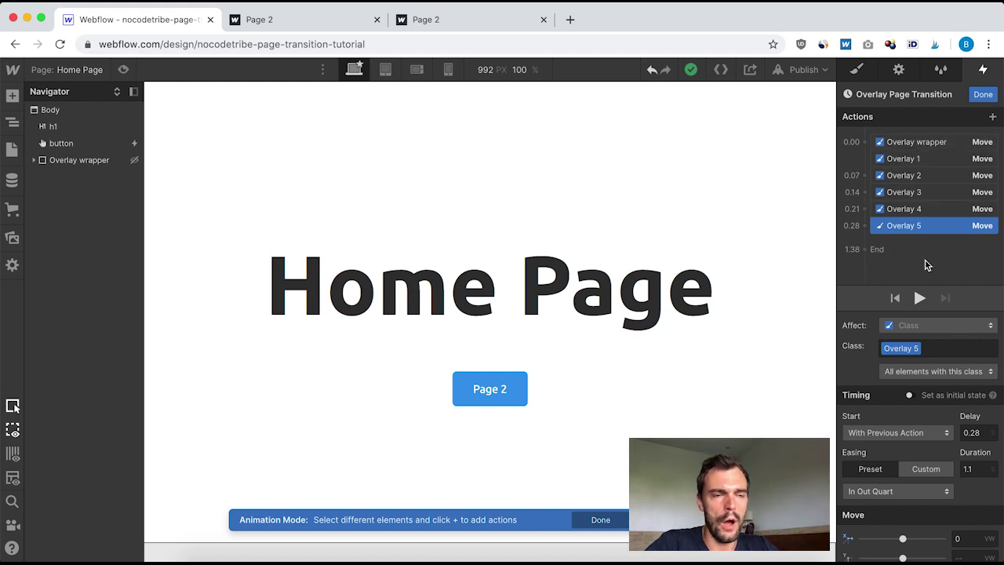
drag(909, 176, 975, 106)
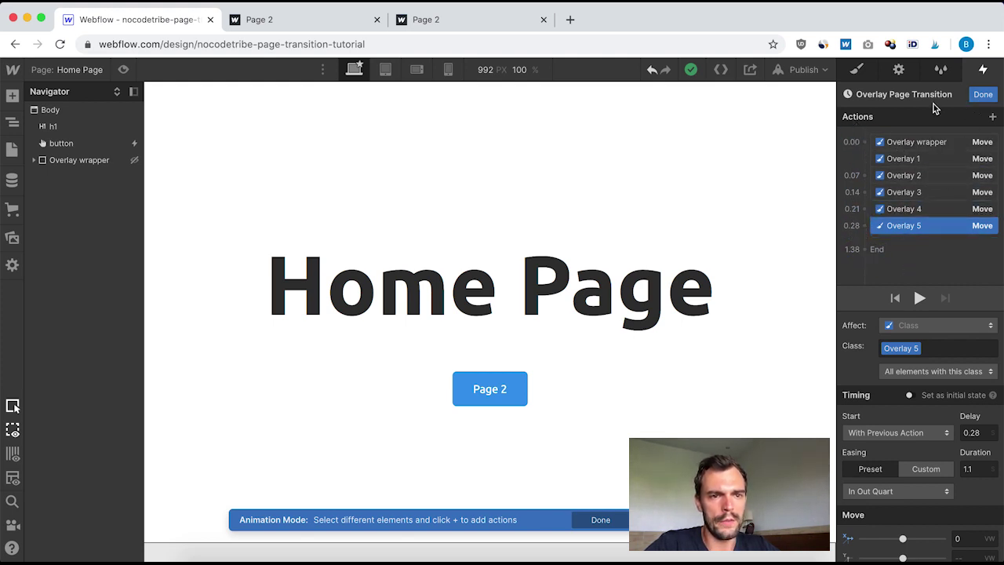
click(983, 95)
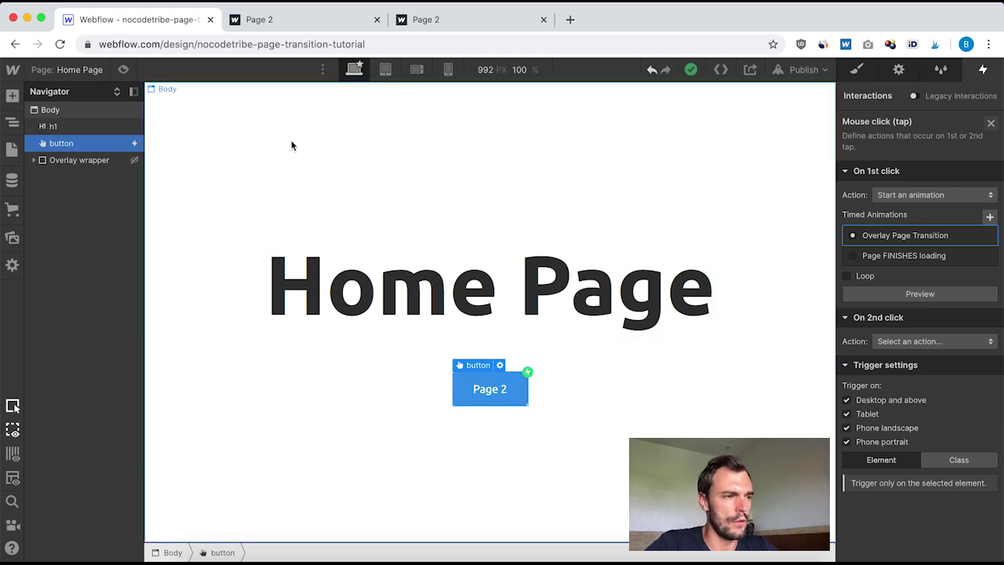
Step: Reopen the project settings' Custom Code page and go to the Footer Code script
mouse_move(11, 69)
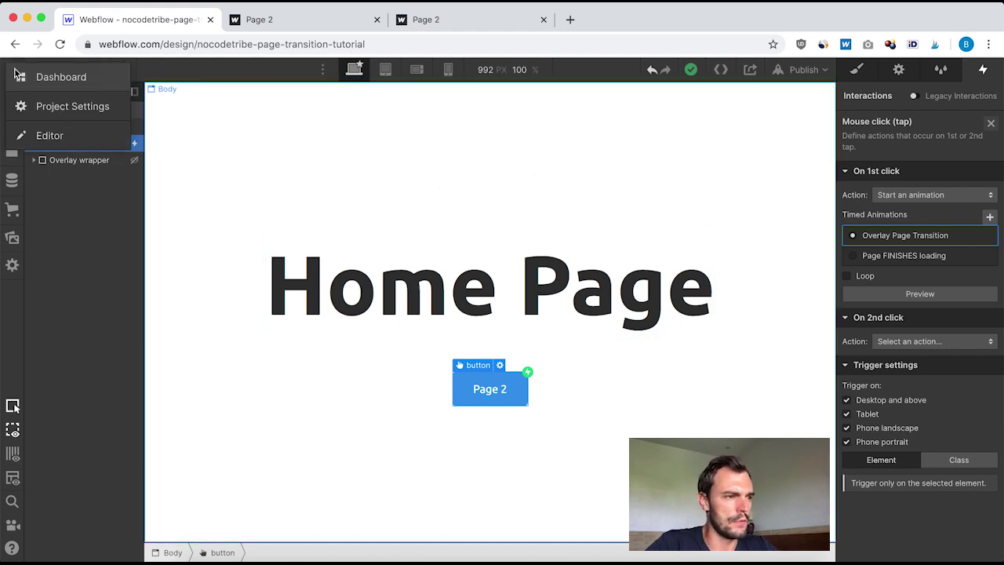
click(64, 105)
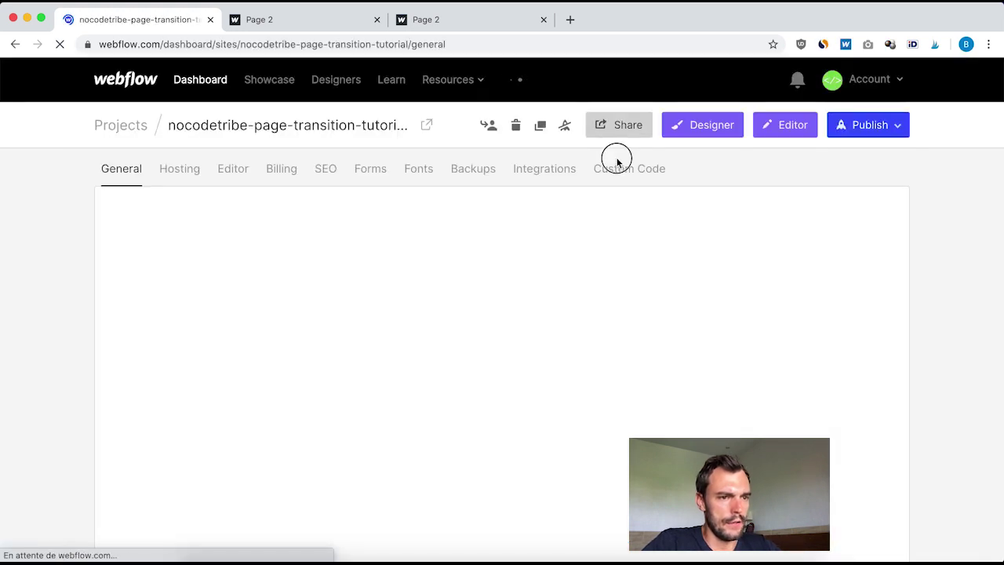
click(621, 170)
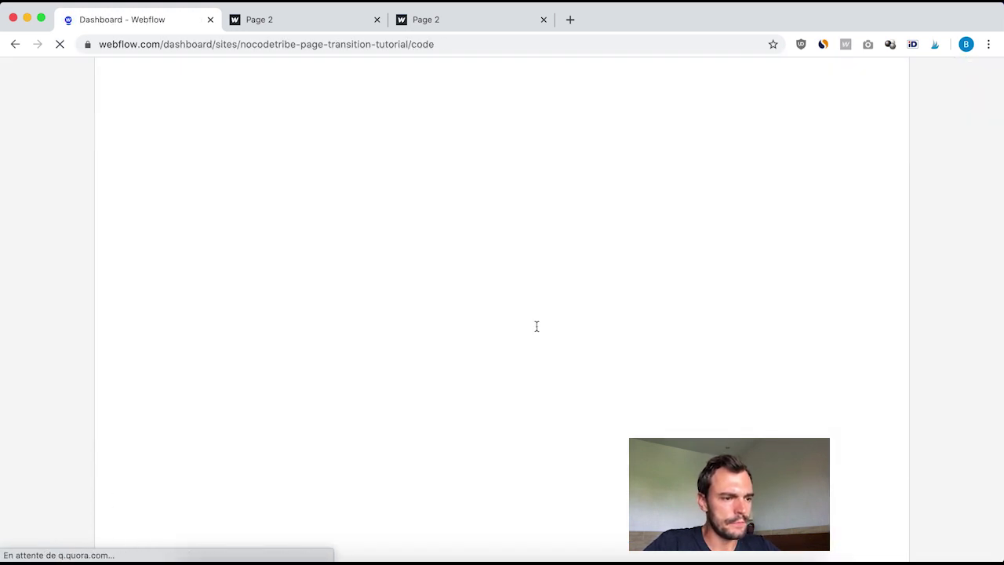
scroll(536, 325, down, 10)
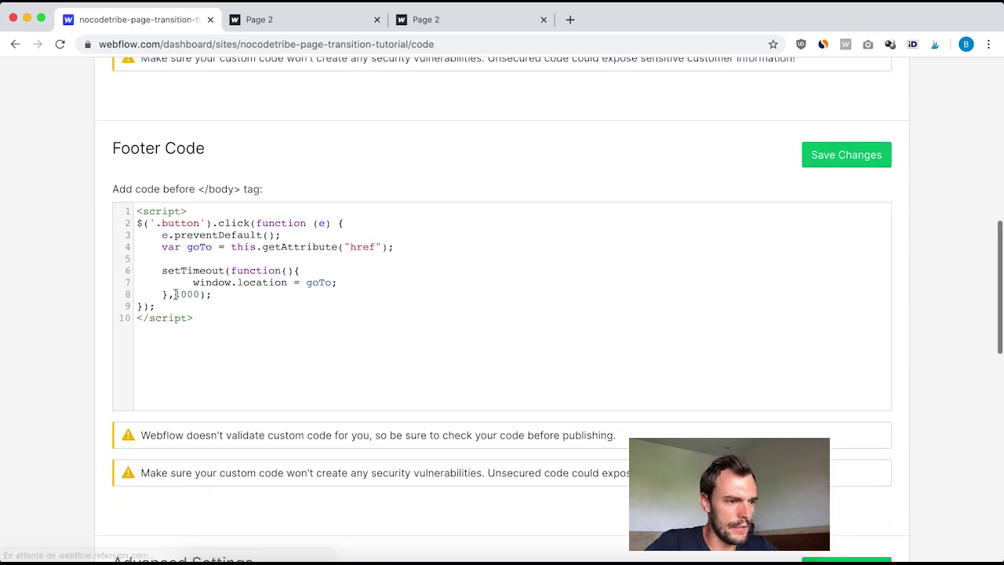
Step: Set the setTimeout delay in the Footer Code script to 1600 and save the changes
double_click(197, 294)
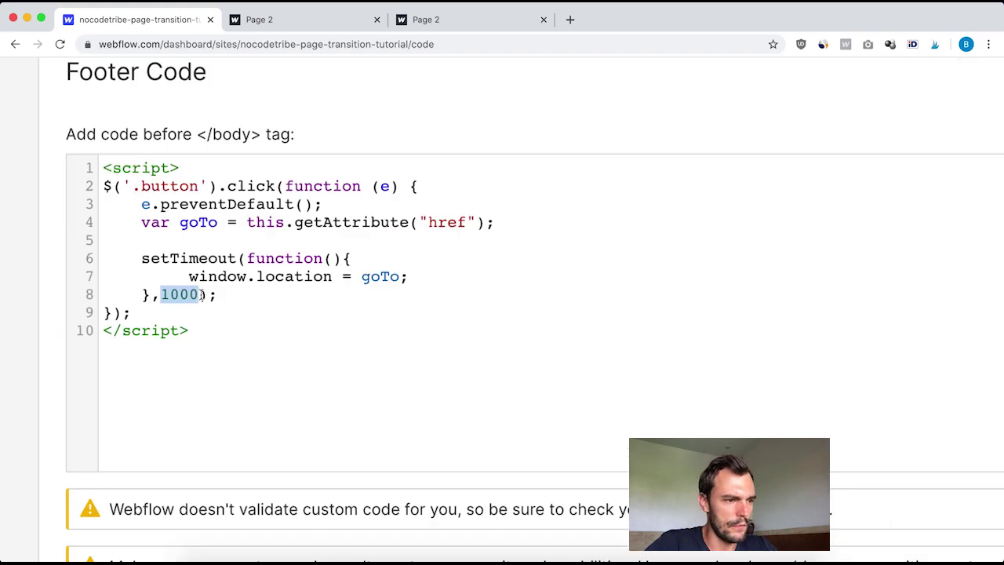
scroll(203, 294, up, 5)
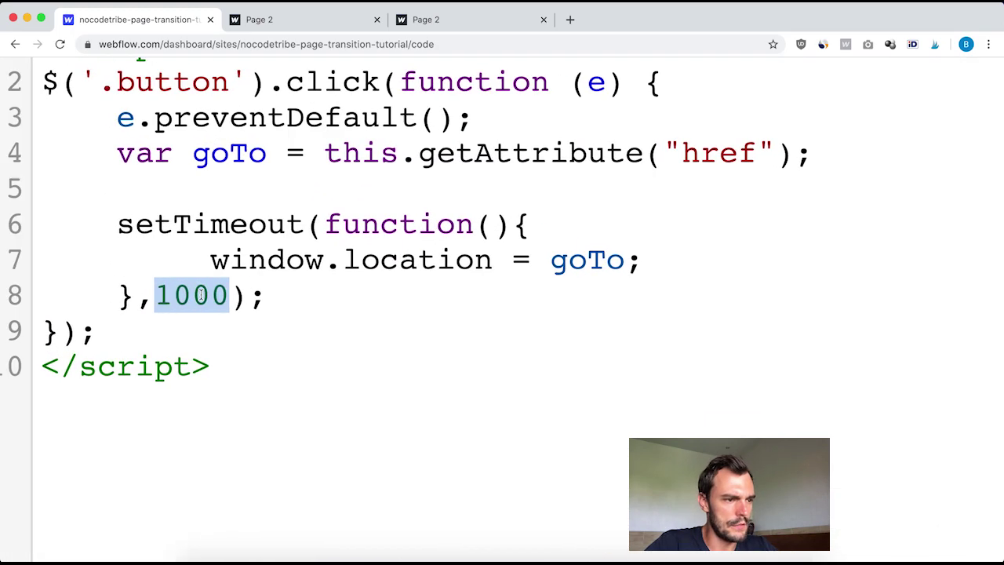
scroll(259, 295, left, 4)
click(308, 294)
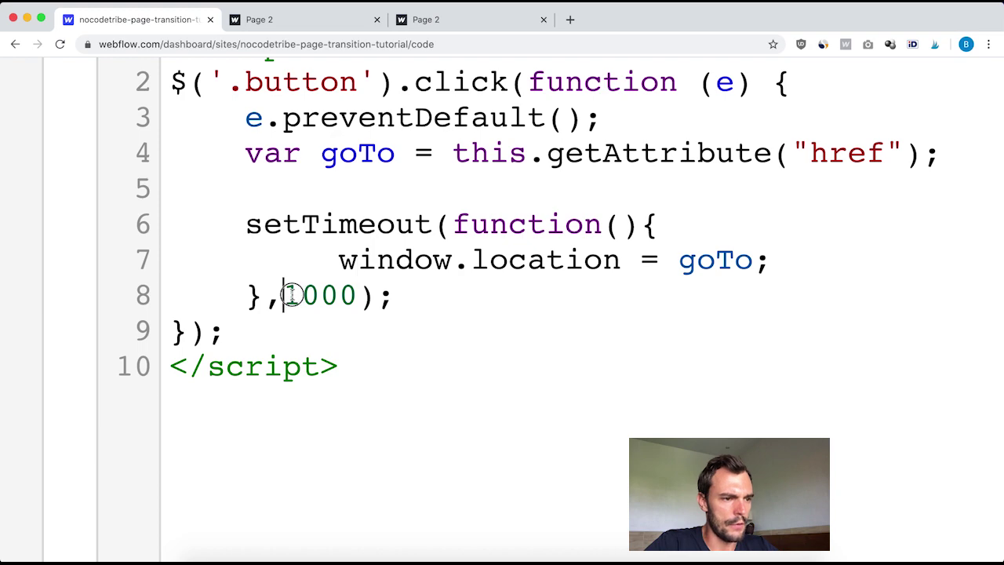
drag(285, 295, 357, 292)
text(1600)
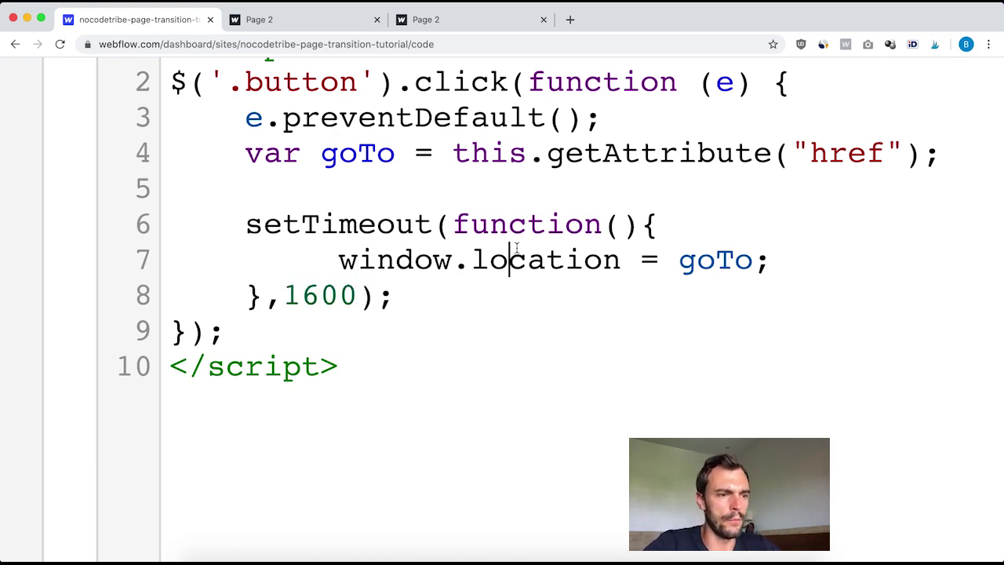
scroll(516, 248, down, 5)
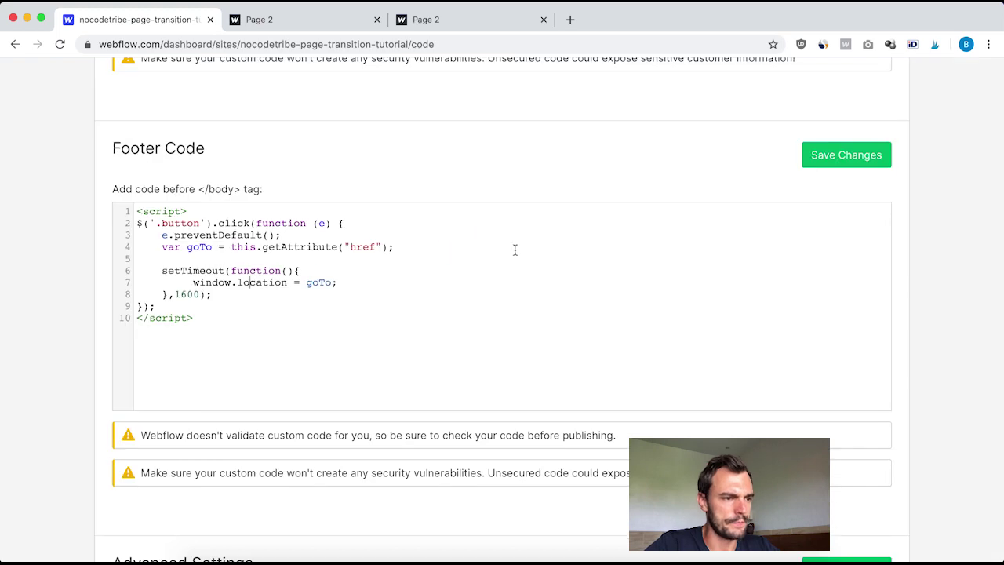
click(848, 156)
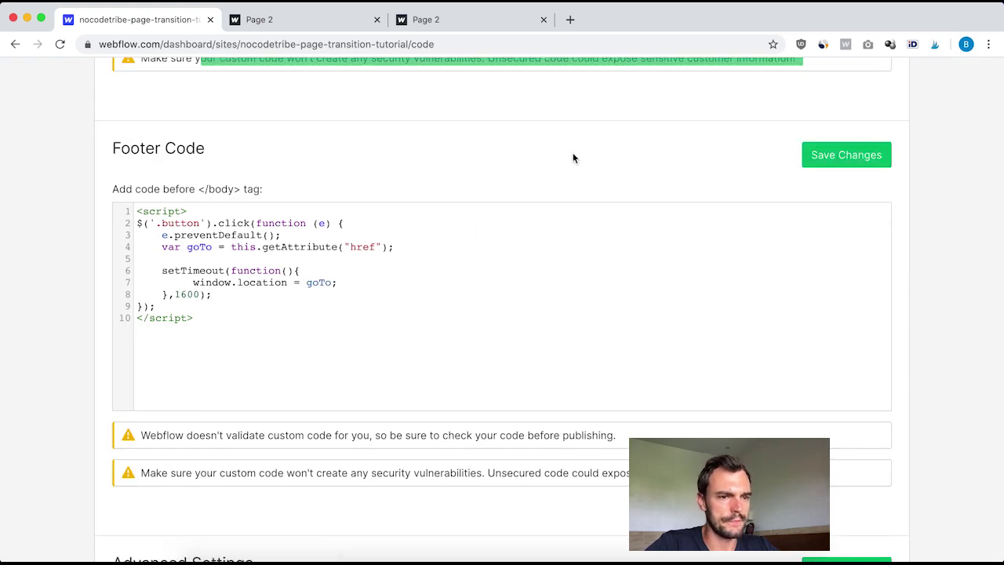
Step: Return to the Designer, publish the site to its webflow.io subdomain, and open the live site
scroll(573, 154, up, 10)
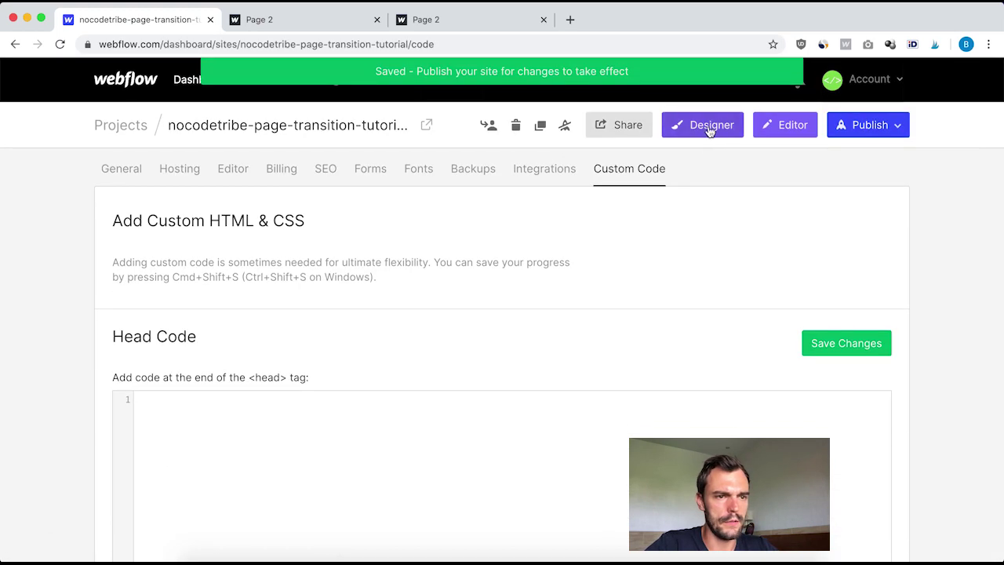
click(713, 127)
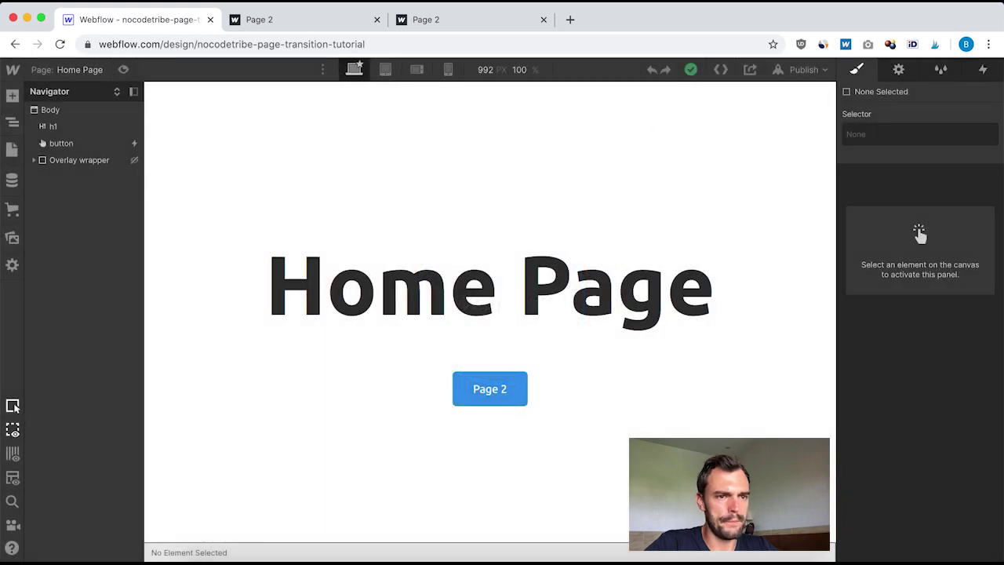
click(804, 70)
click(744, 248)
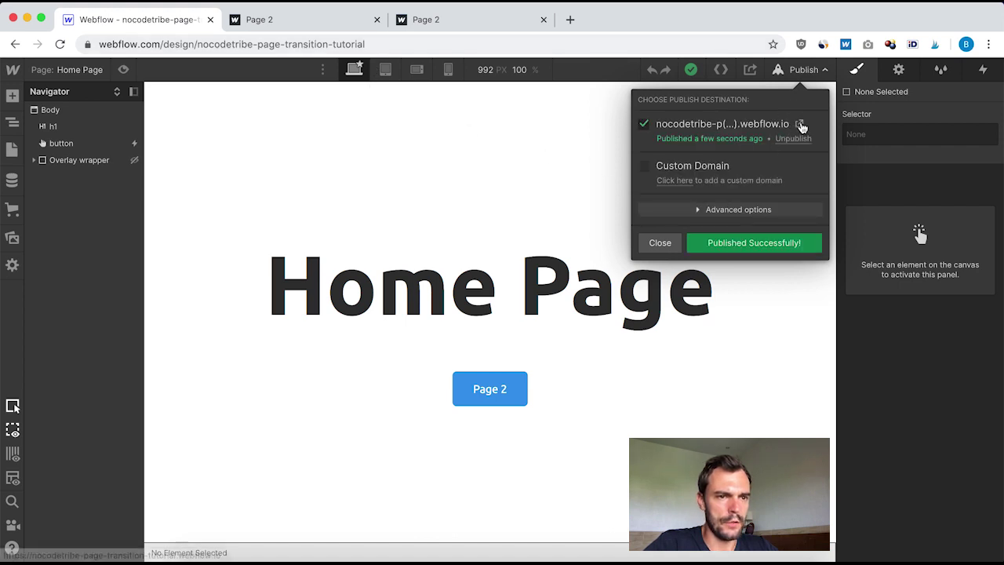
click(800, 124)
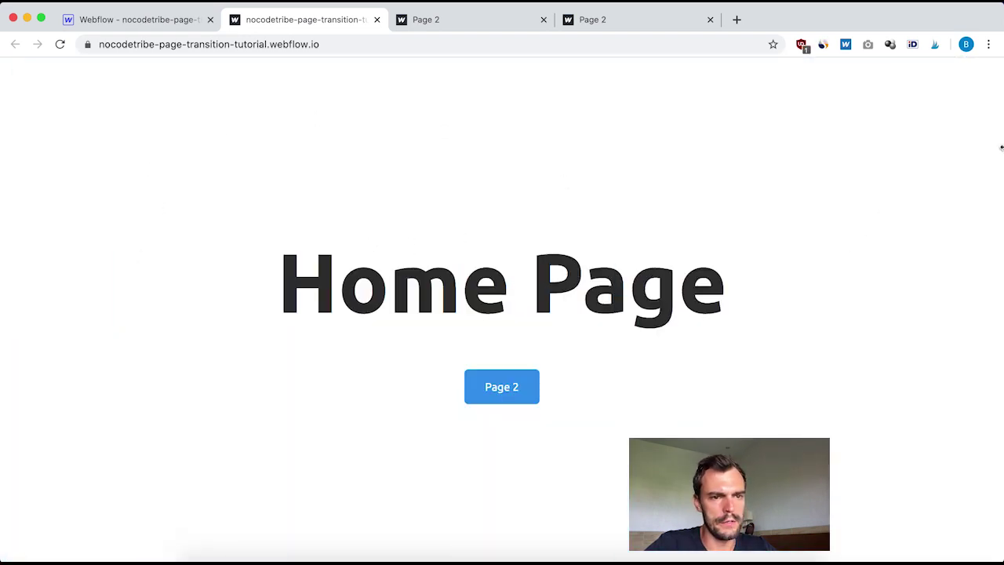
Step: Test the page transition by following the links between Home Page and Page 2 repeatedly, and go back to Home Page through the browser history
click(501, 389)
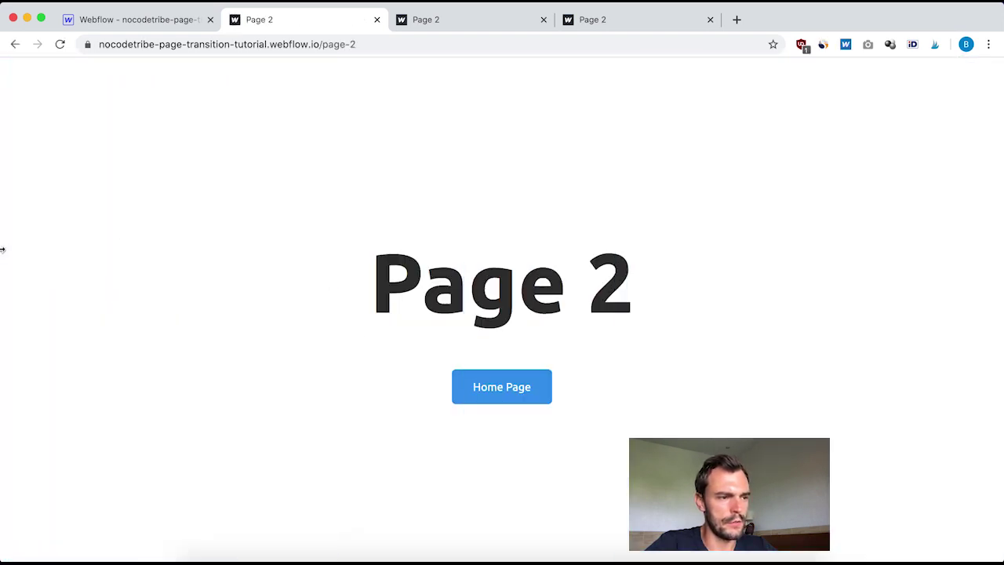
click(507, 392)
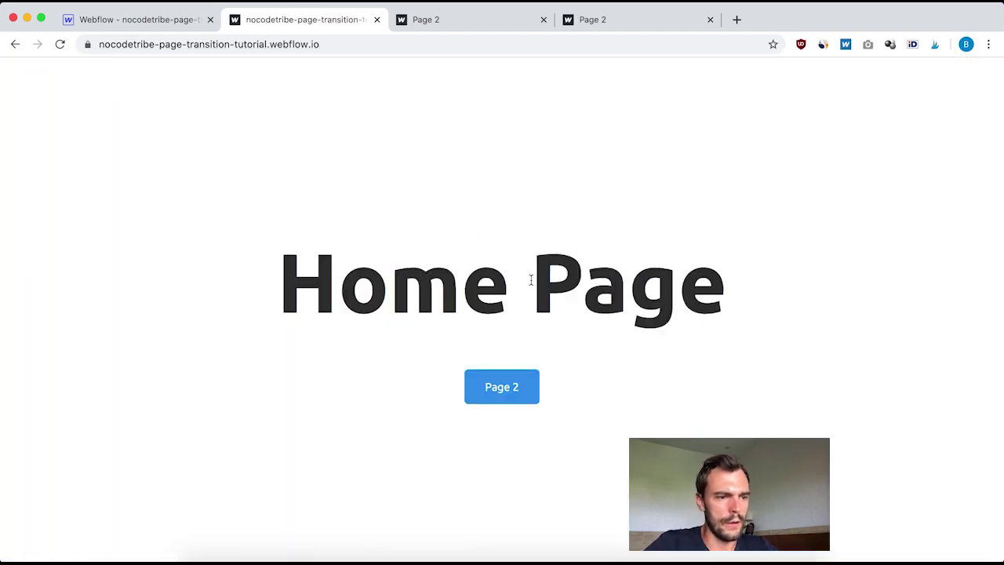
click(511, 387)
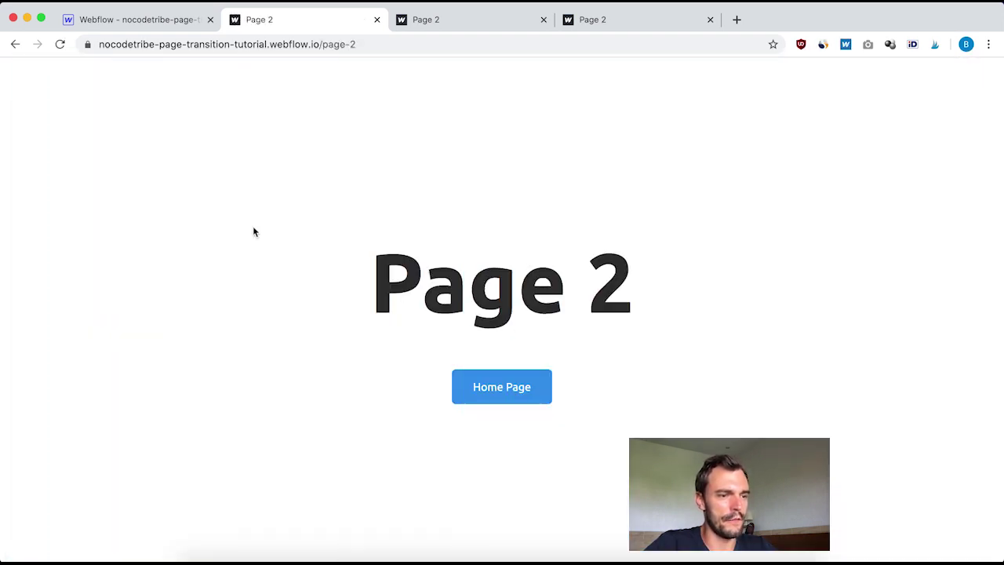
click(495, 396)
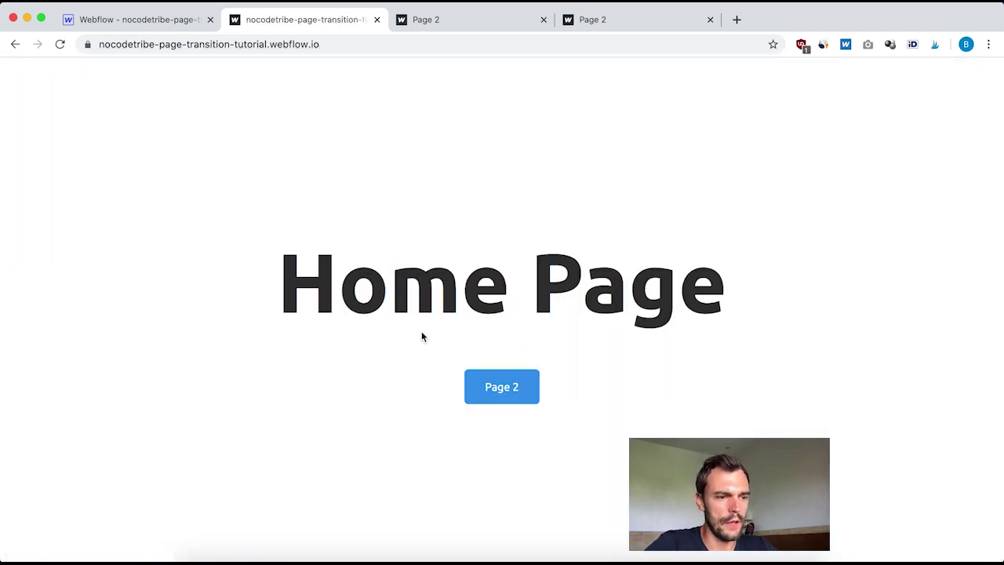
click(499, 389)
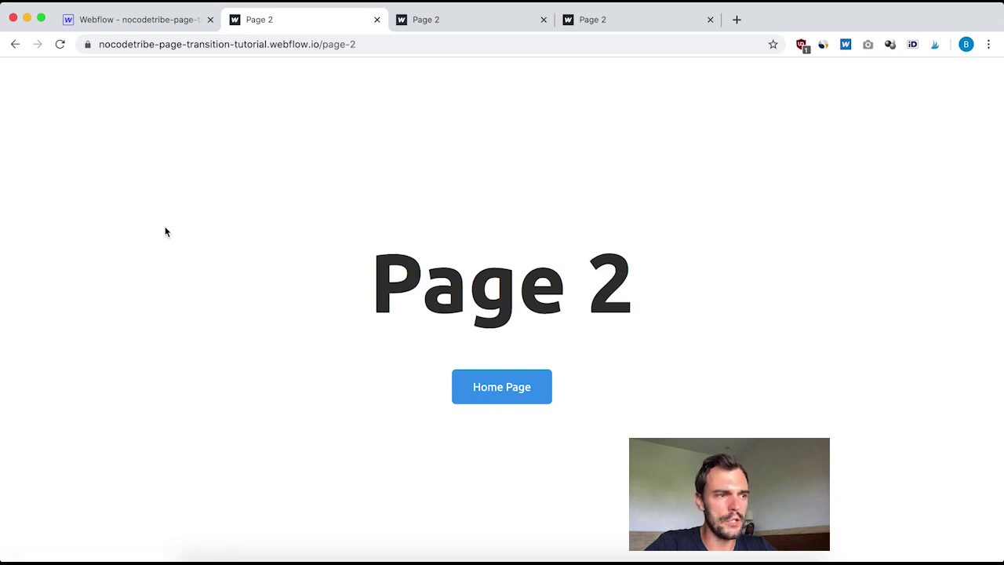
click(16, 46)
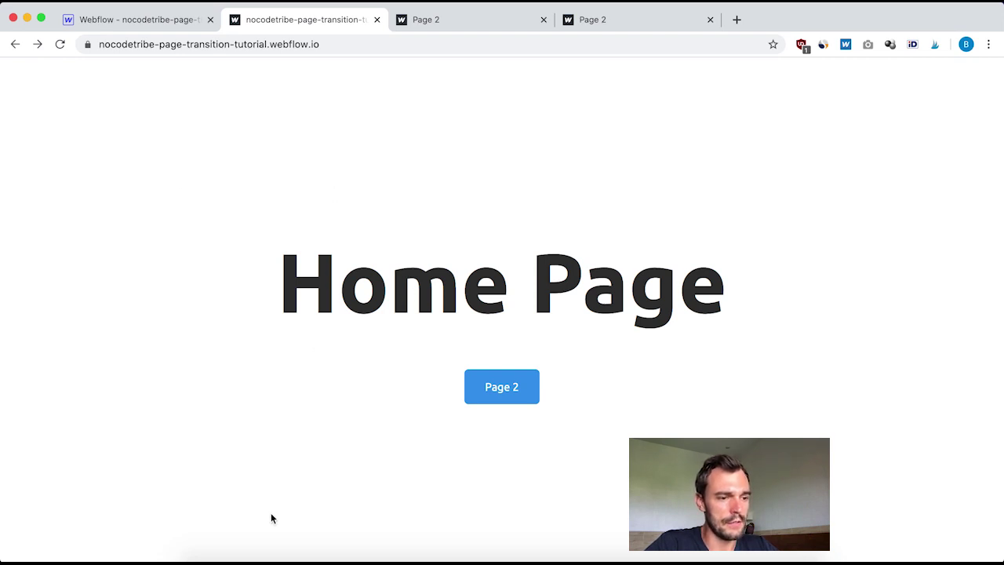
Step: Copy the live Home Page URL and load it in a new Safari tab
click(335, 44)
key(super+c)
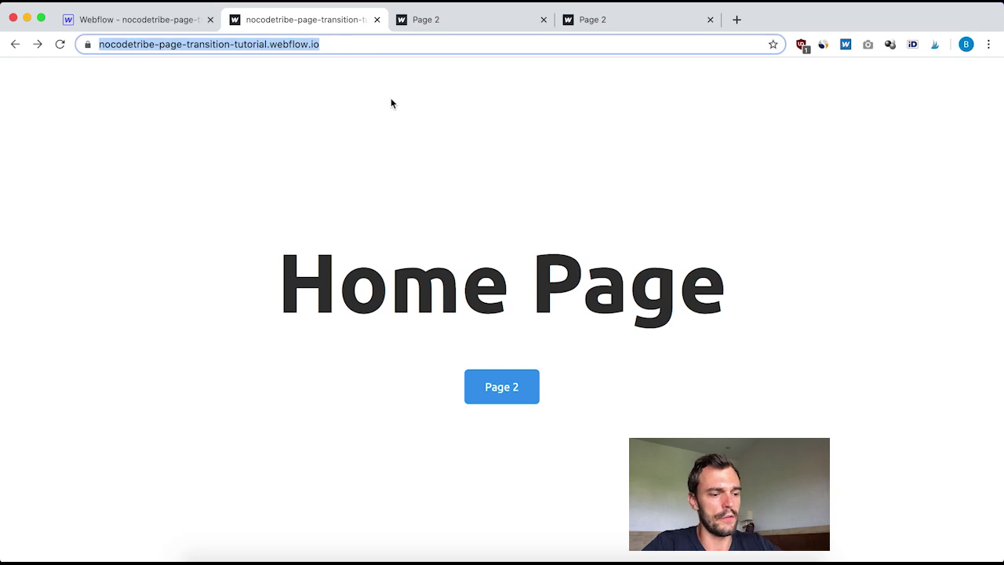
click(253, 557)
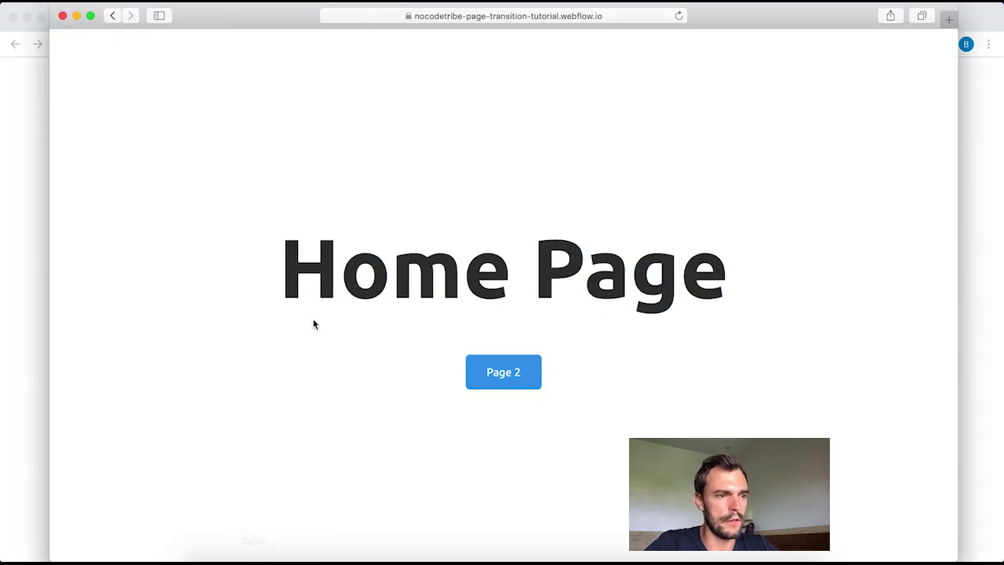
key(super+t)
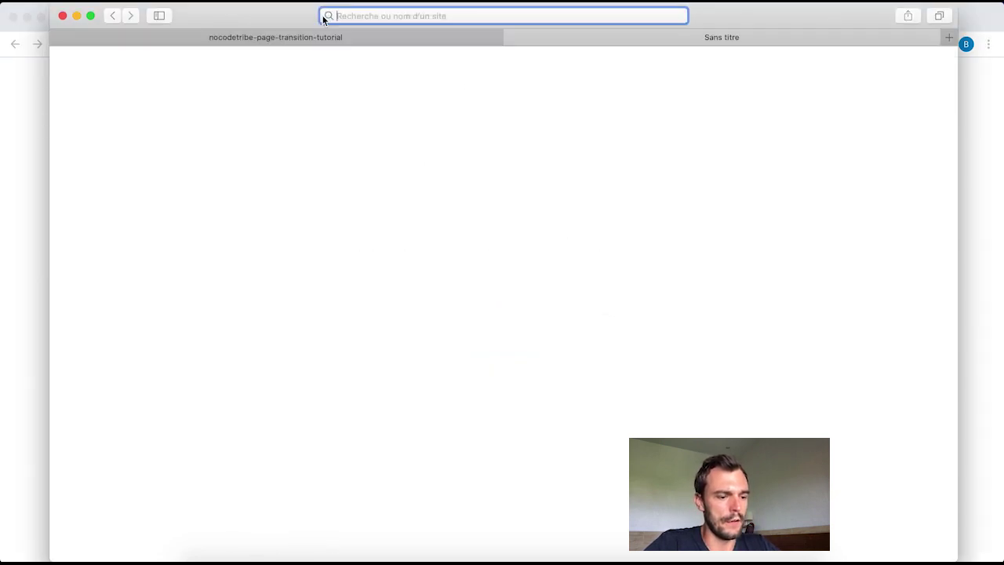
key(super+v)
key(Return)
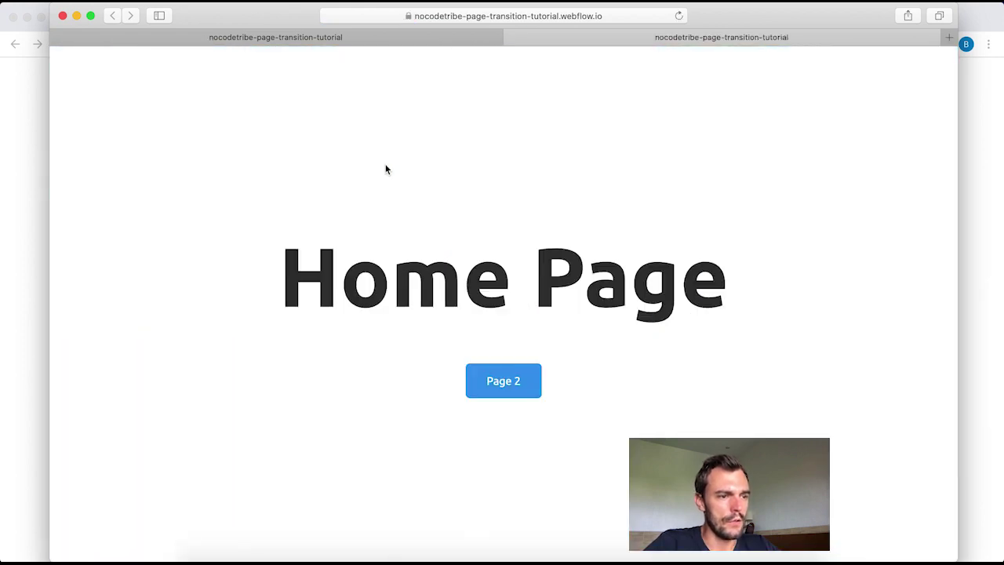
Step: Test the Page 2 link and the browser's back navigation in Safari, and switch back to Chrome
click(517, 379)
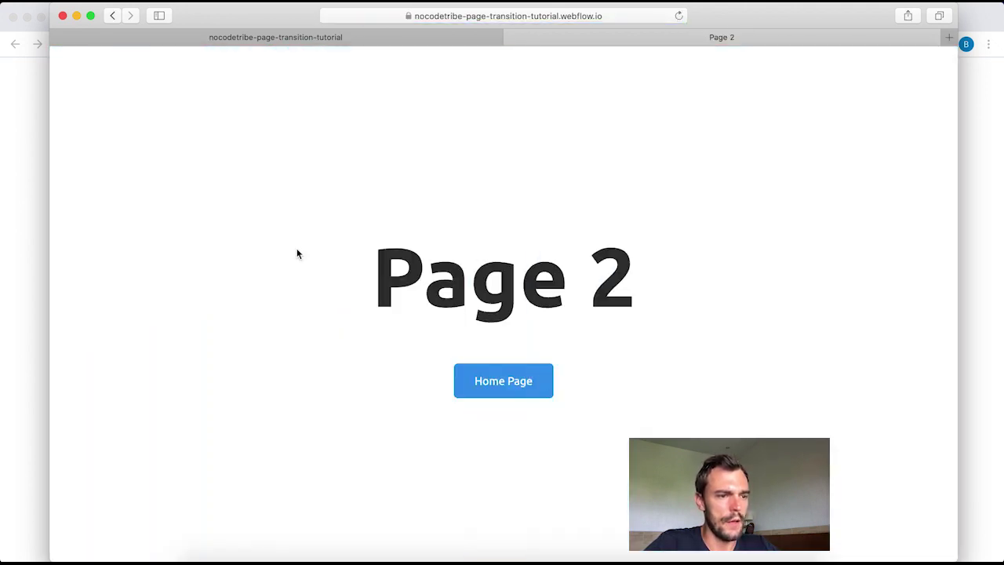
click(113, 16)
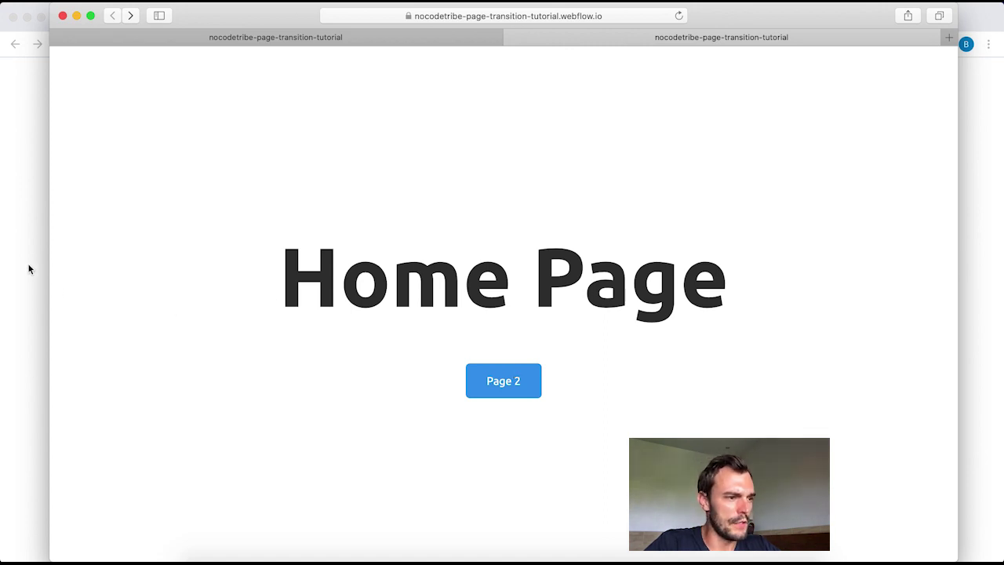
key(super+Tab)
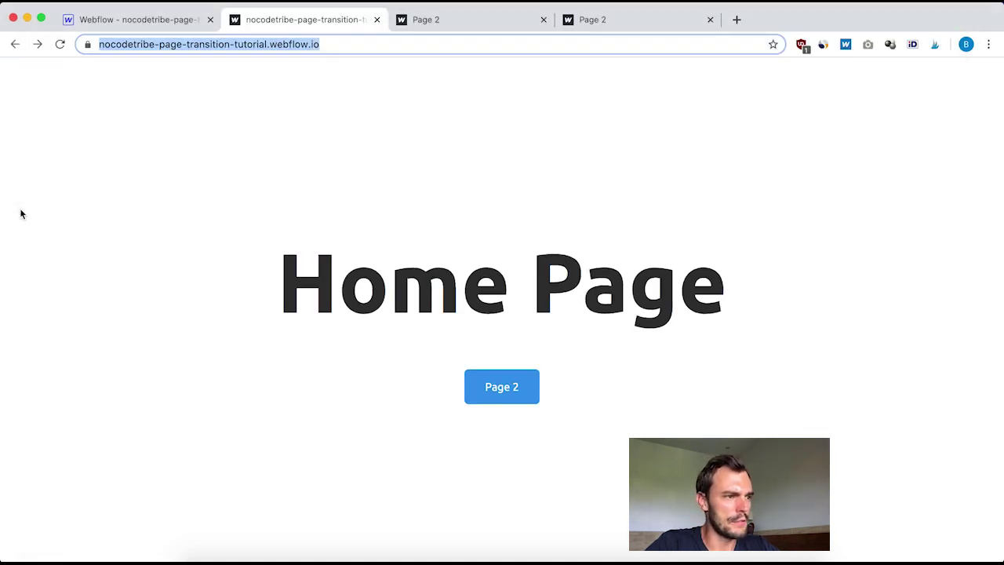
Step: Return to the Designer, dismiss the publish options, and open the Overlay Page Transition animation from the Home Page button's mouse click trigger
click(147, 20)
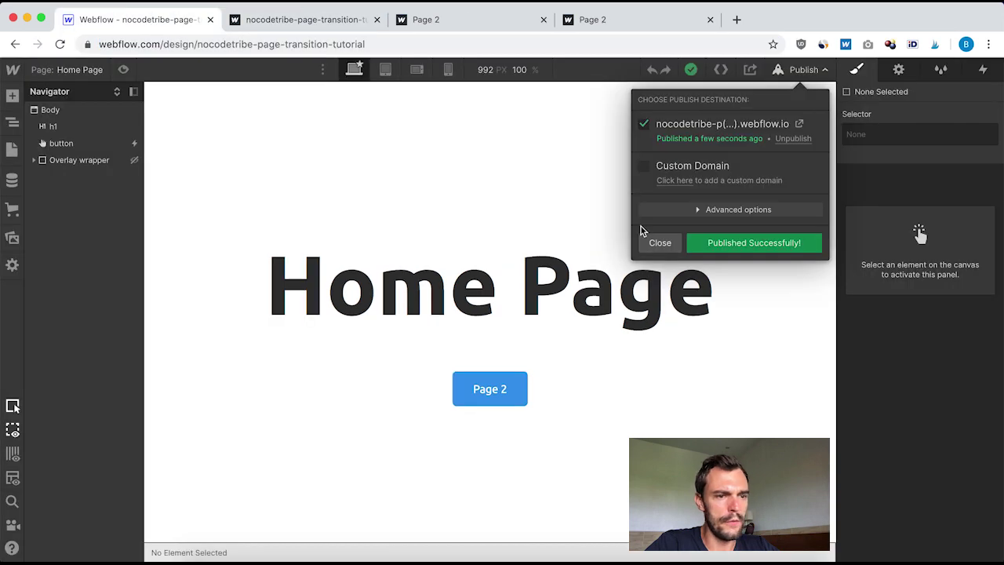
click(660, 243)
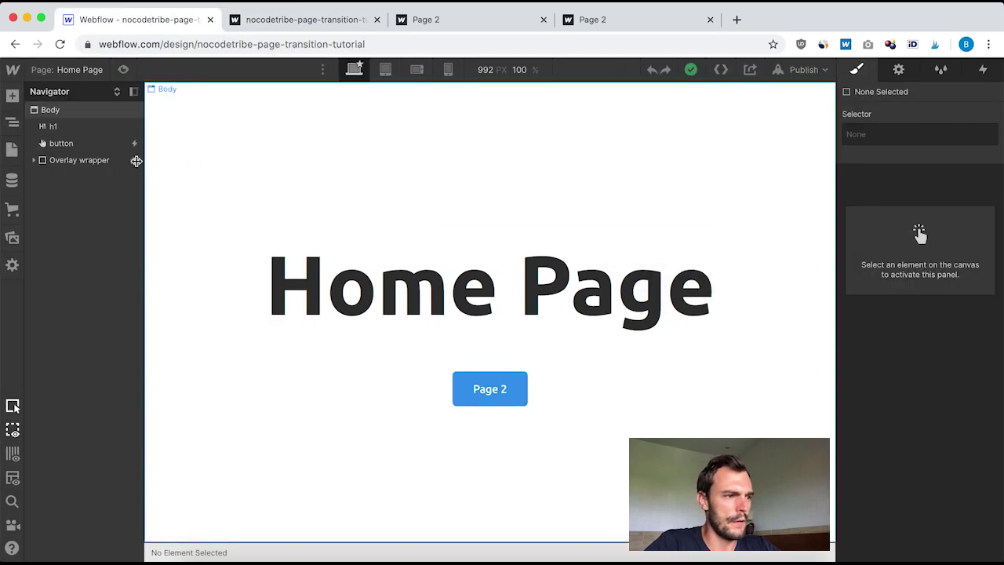
click(66, 160)
click(63, 144)
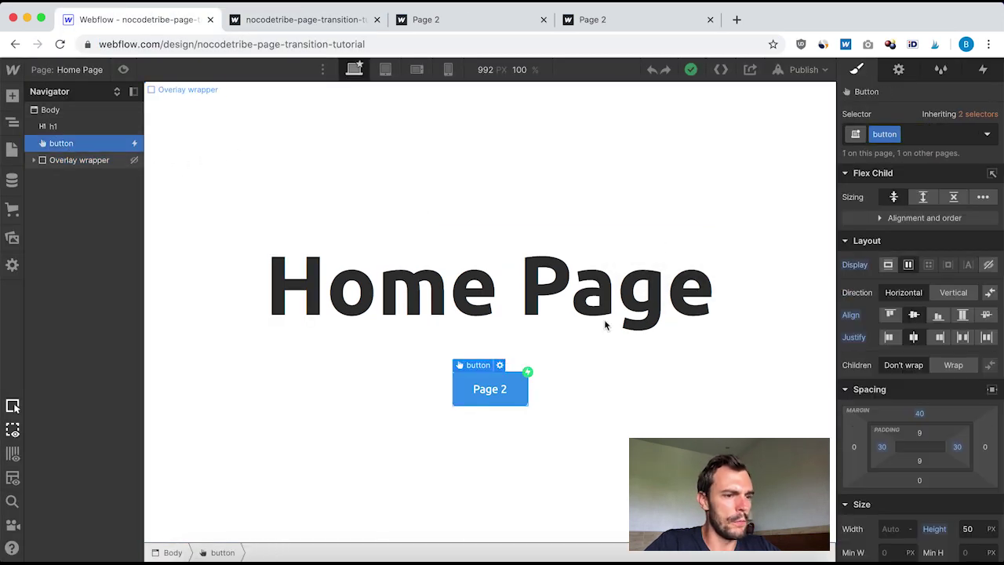
click(983, 70)
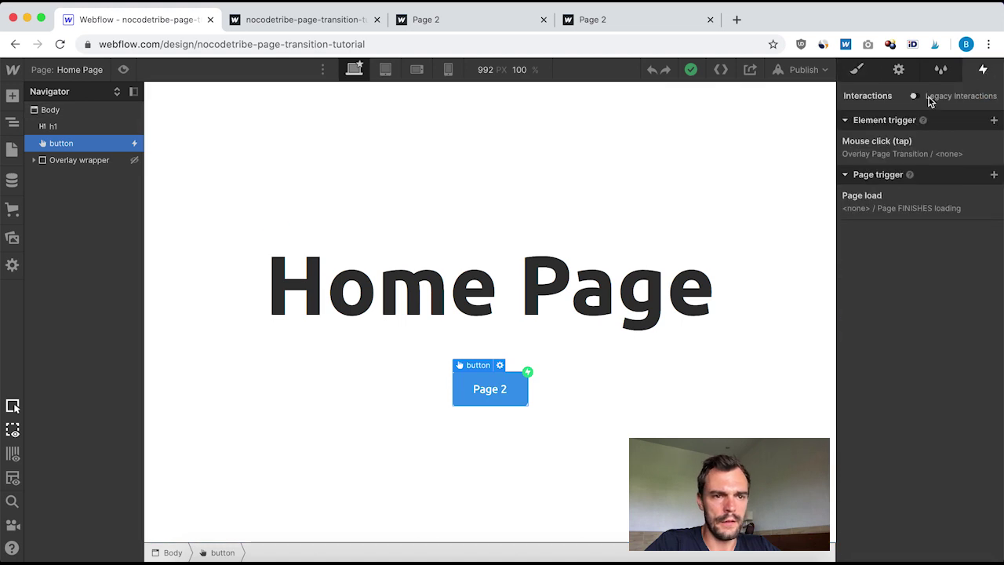
click(863, 147)
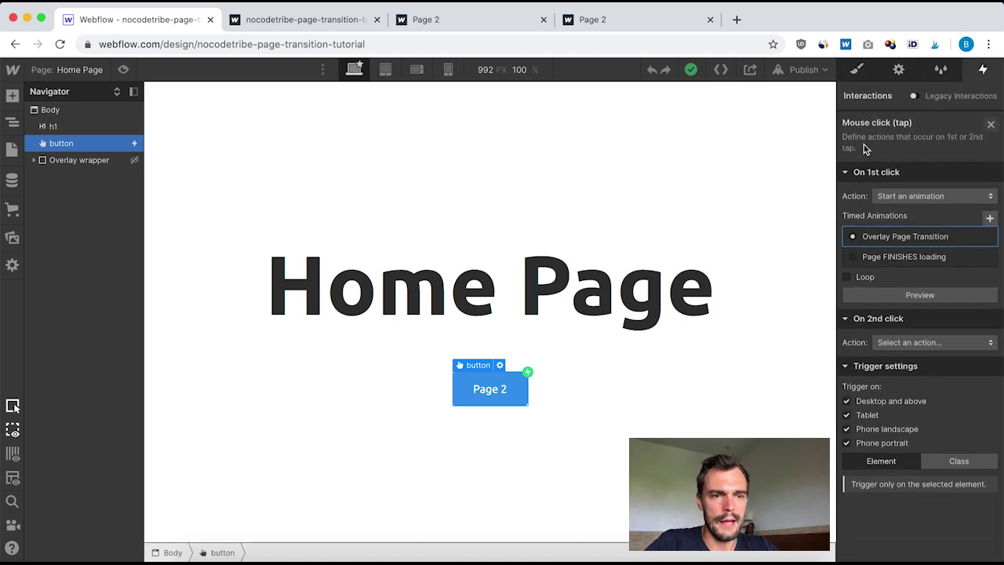
click(906, 236)
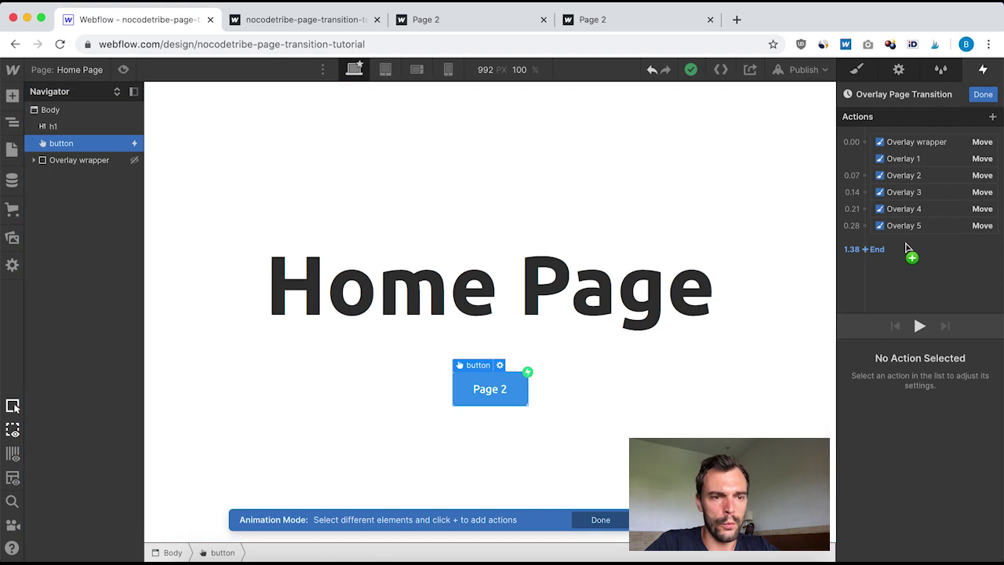
Step: Add a Hide/Show action for the Overlay wrapper class after the Overlay 5 move, with its display set to none
click(902, 145)
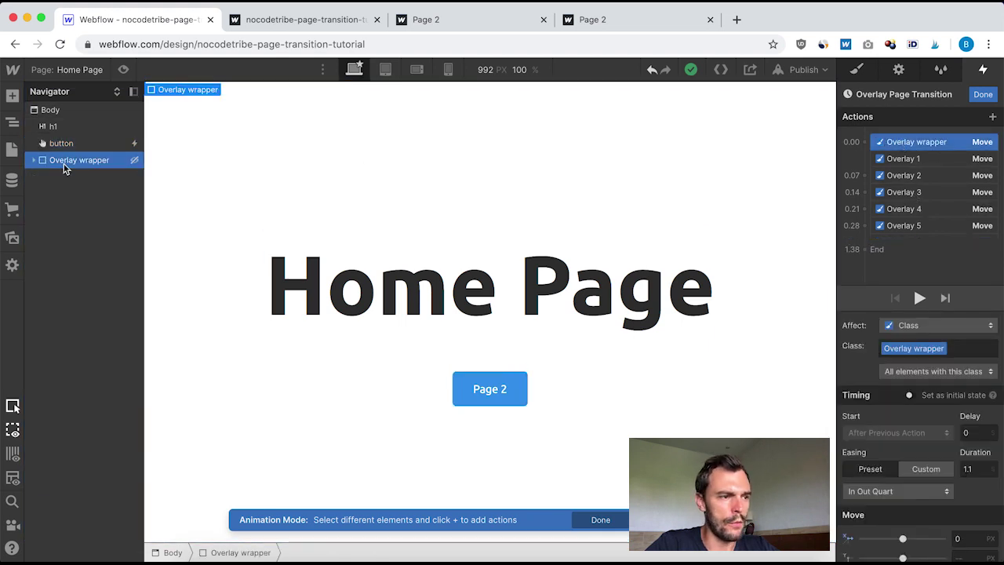
drag(897, 357, 868, 243)
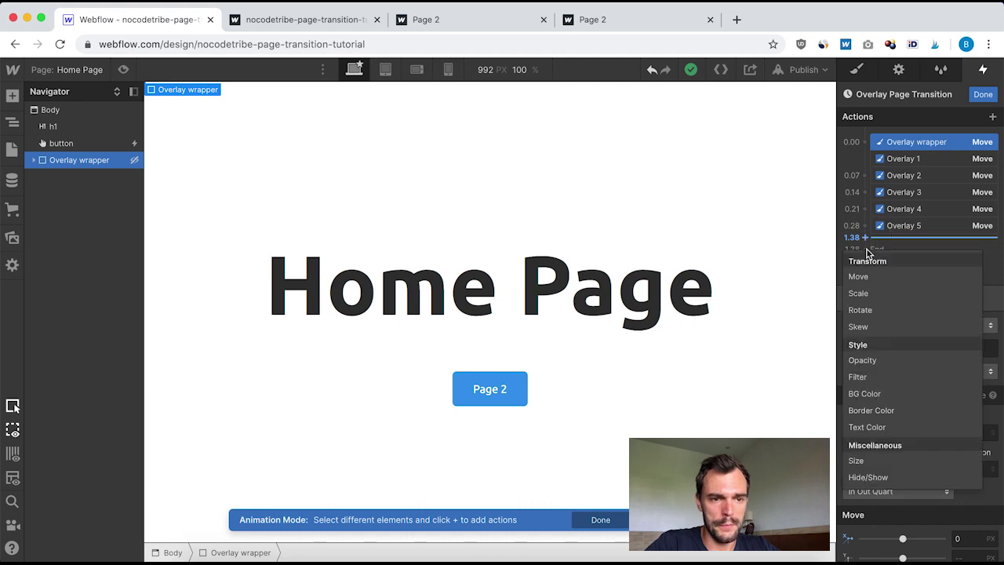
click(868, 477)
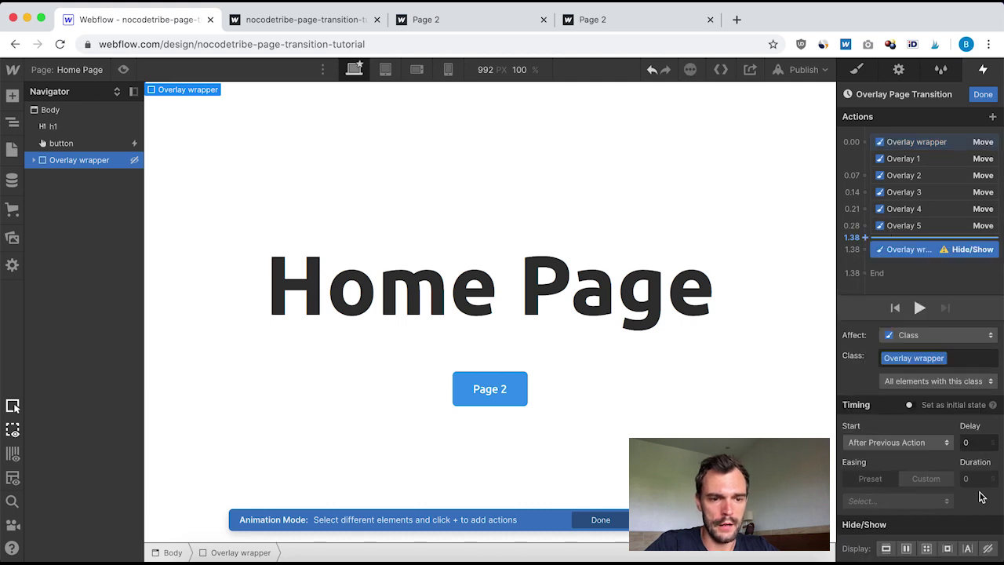
click(987, 549)
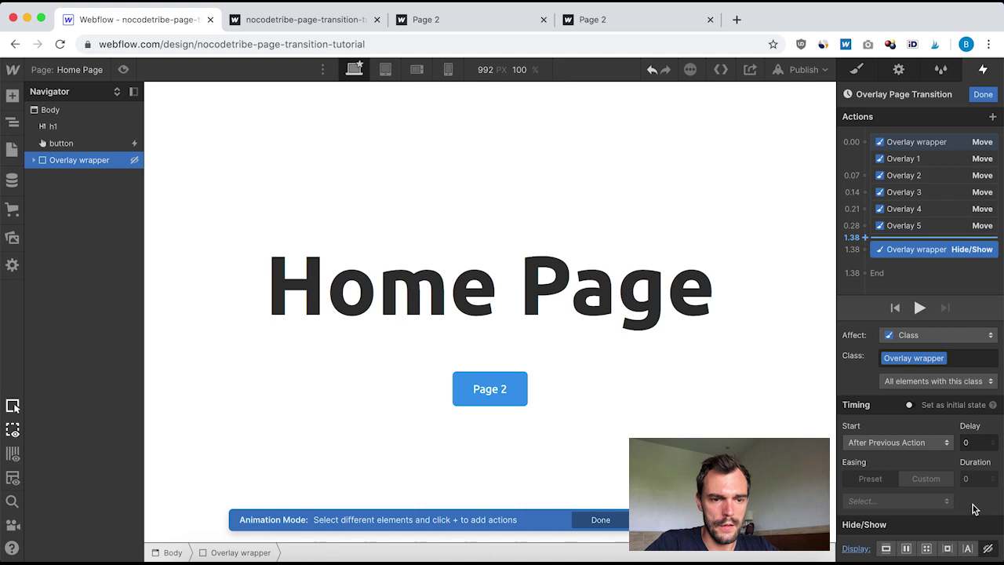
Step: Set the Overlay wrapper Hide/Show action's delay to 3 seconds
click(972, 442)
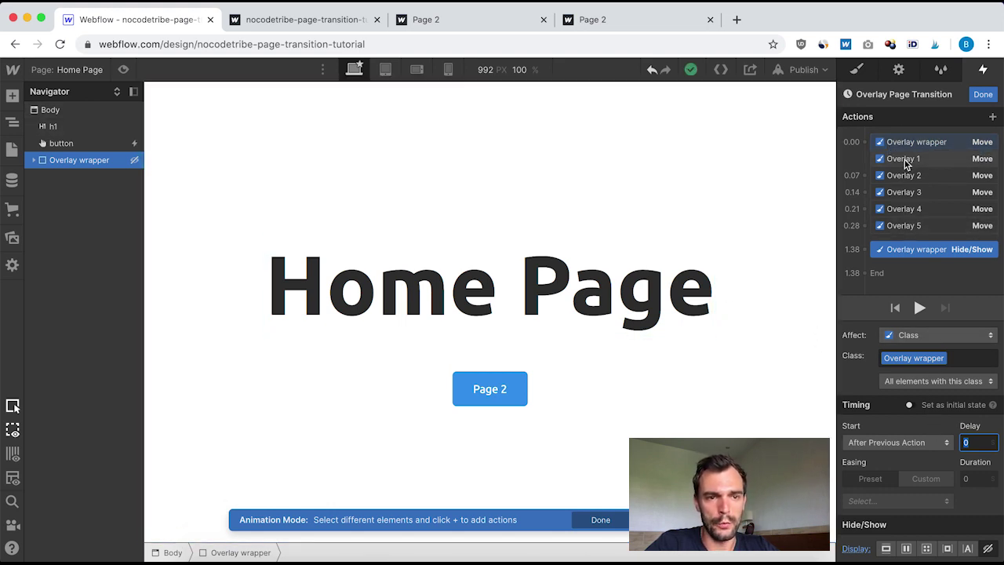
text(3)
double_click(980, 443)
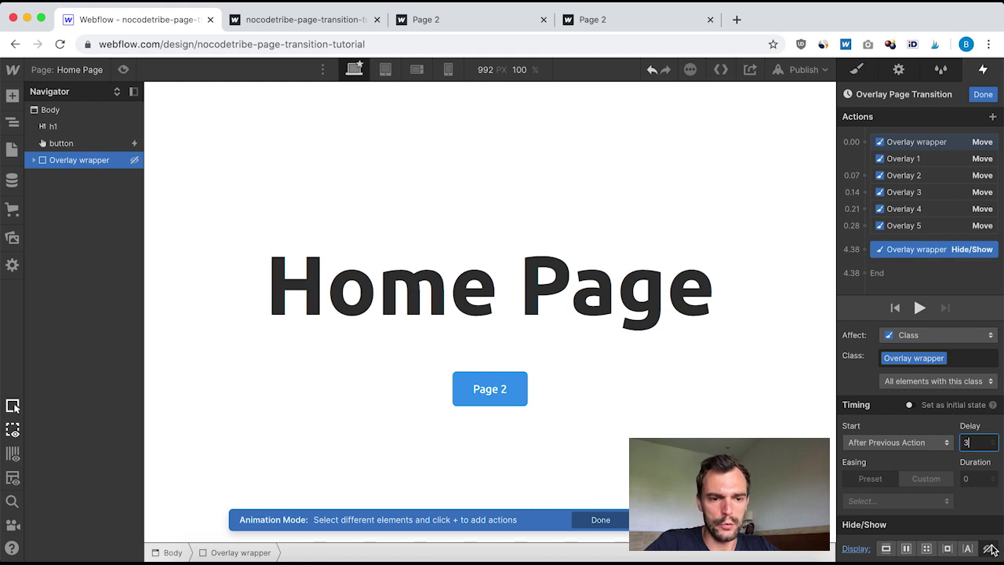
Step: Finish editing the Overlay Page Transition animation and publish the site to its webflow.io domain
click(983, 95)
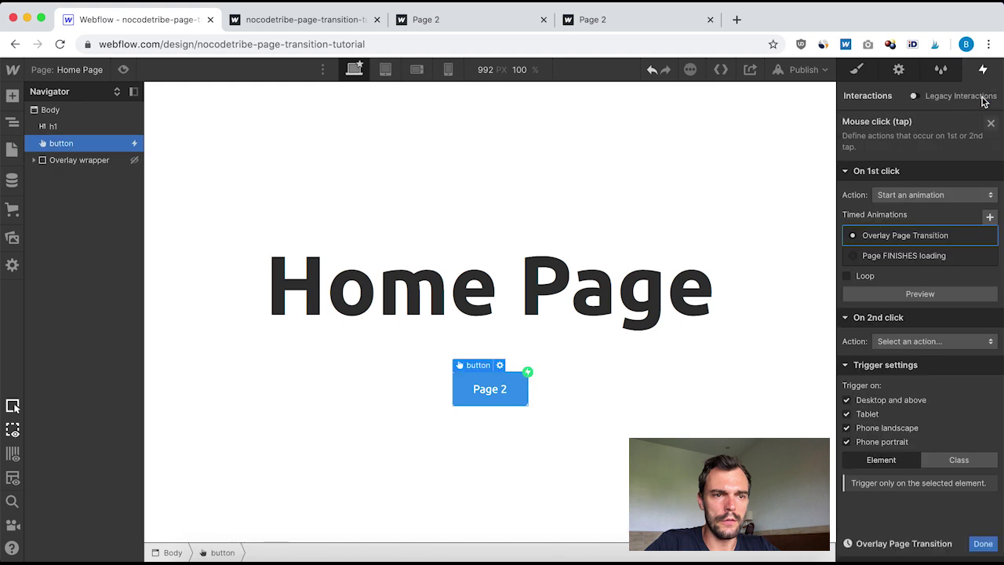
click(802, 78)
click(761, 243)
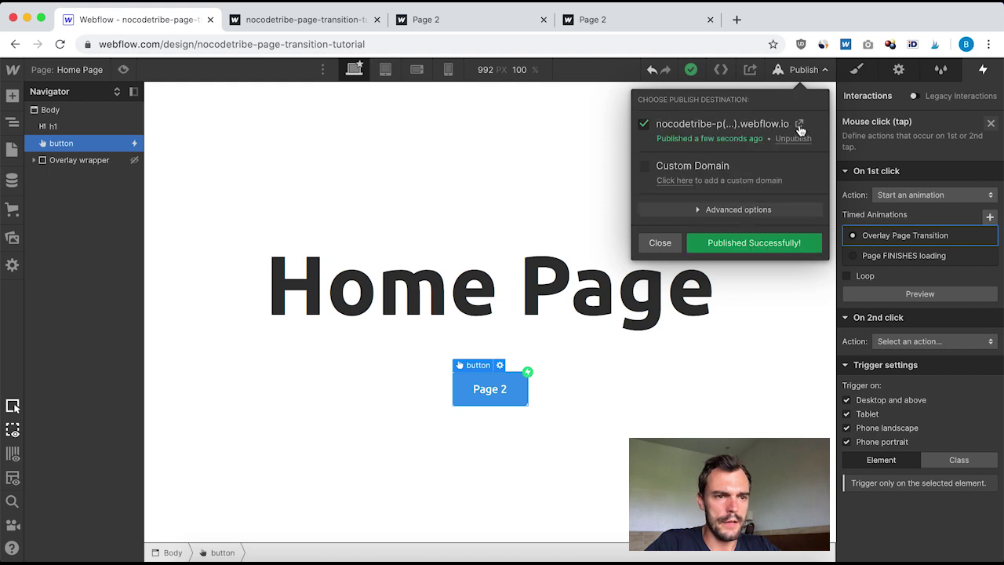
Step: Open the published site, copy its address, and load it in a new Safari tab
click(800, 124)
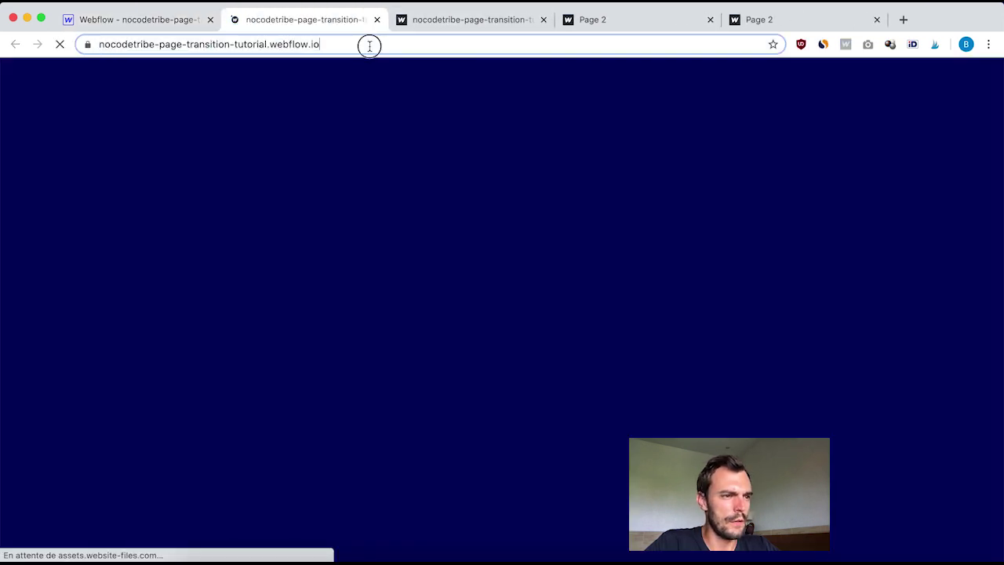
click(369, 45)
key(super+c)
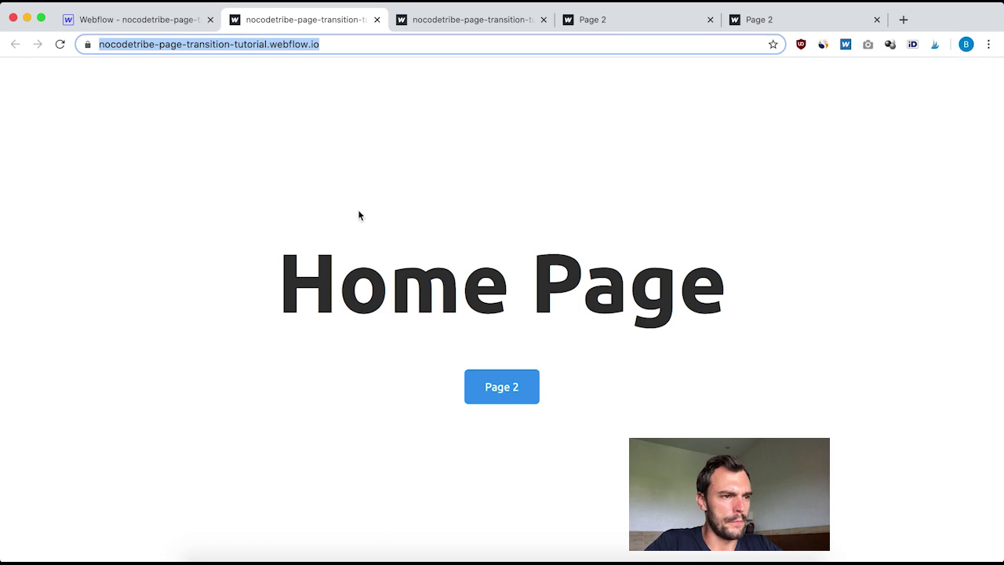
click(254, 559)
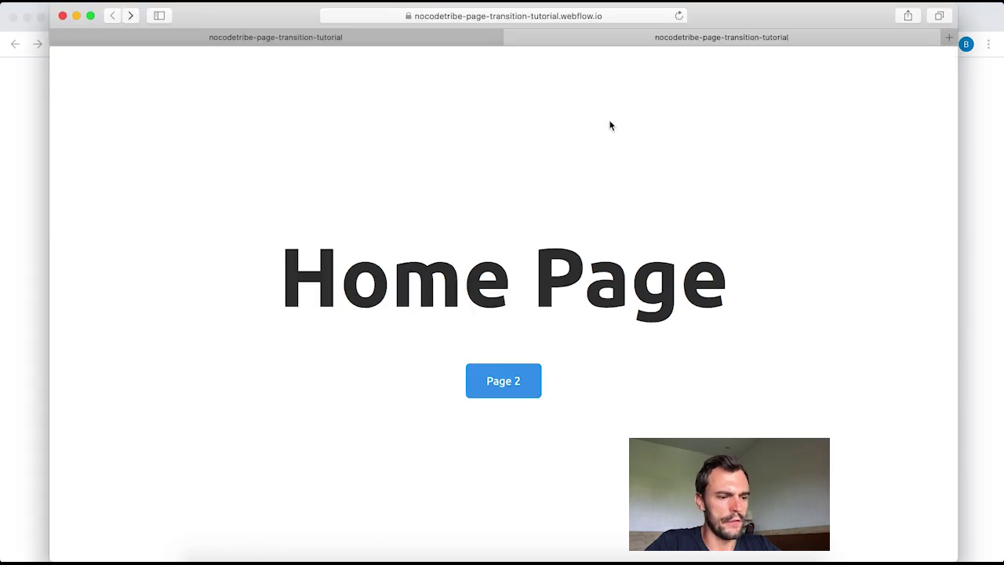
key(super+t)
key(super+v)
key(Return)
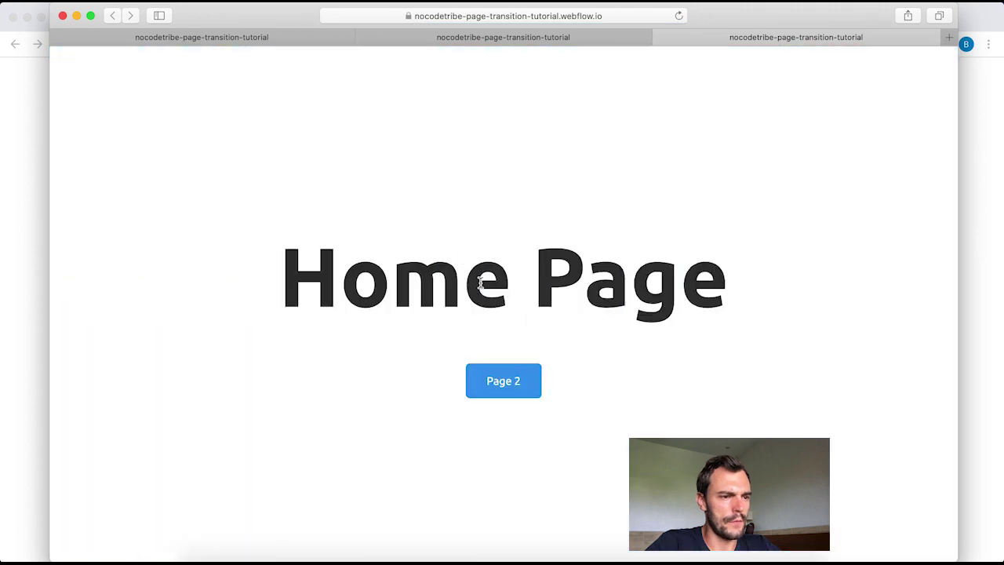
Step: Test the Page 2 link and the browser's back navigation in Safari, and switch back to Chrome
click(506, 388)
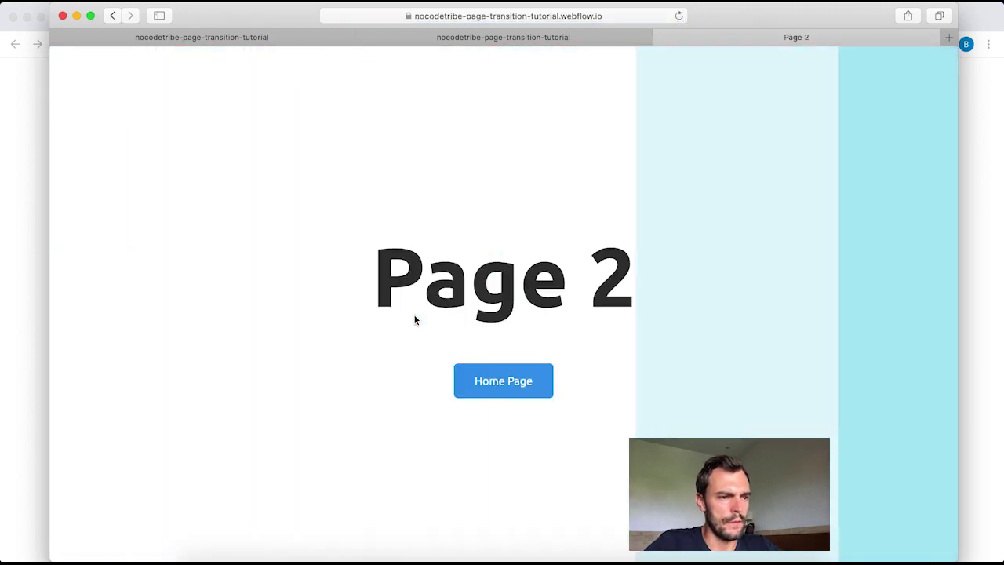
click(112, 16)
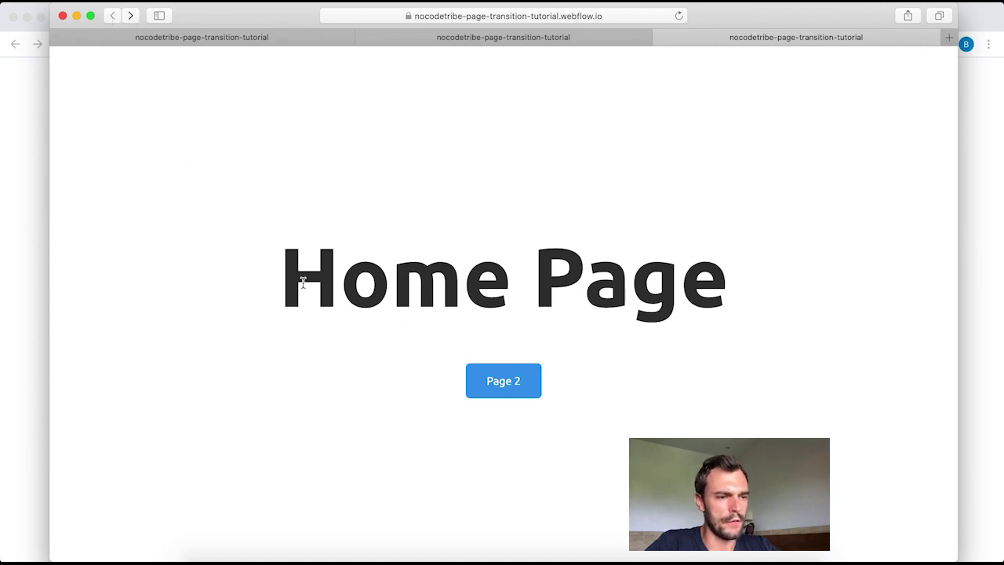
click(22, 241)
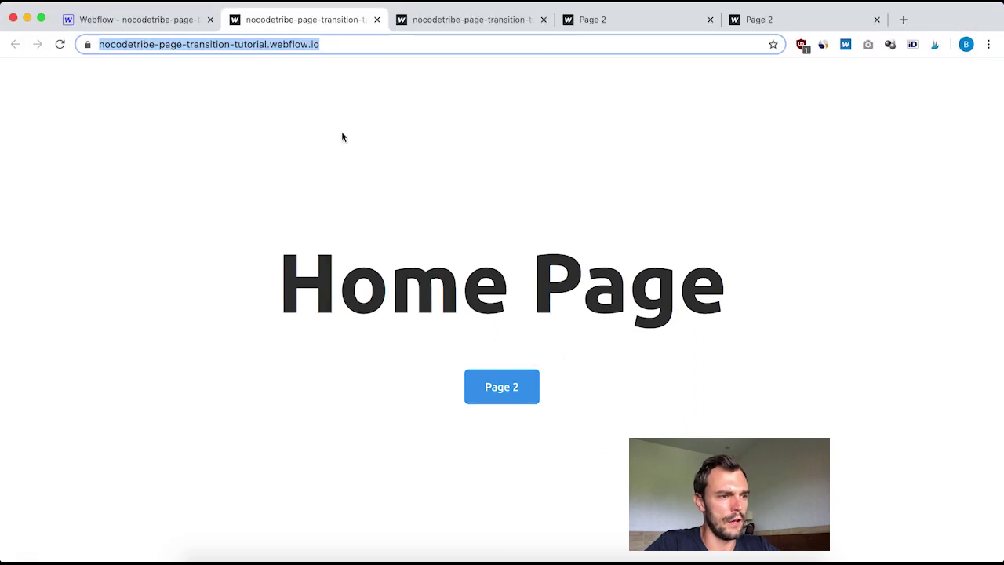
Step: Return to the Designer, review the Overlay Page Transition animation's action list, and close the animation editor
click(128, 5)
click(899, 235)
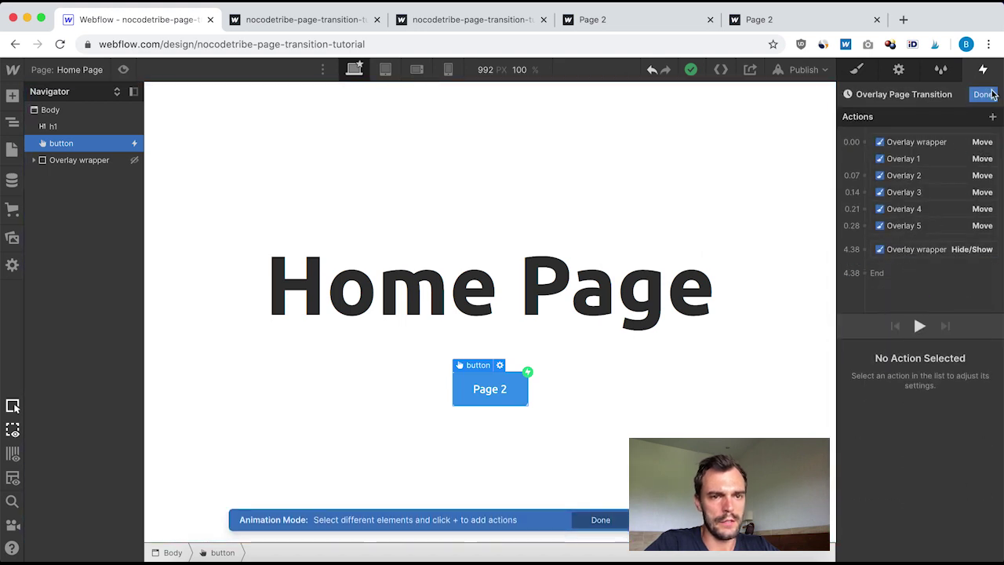
click(984, 95)
click(608, 218)
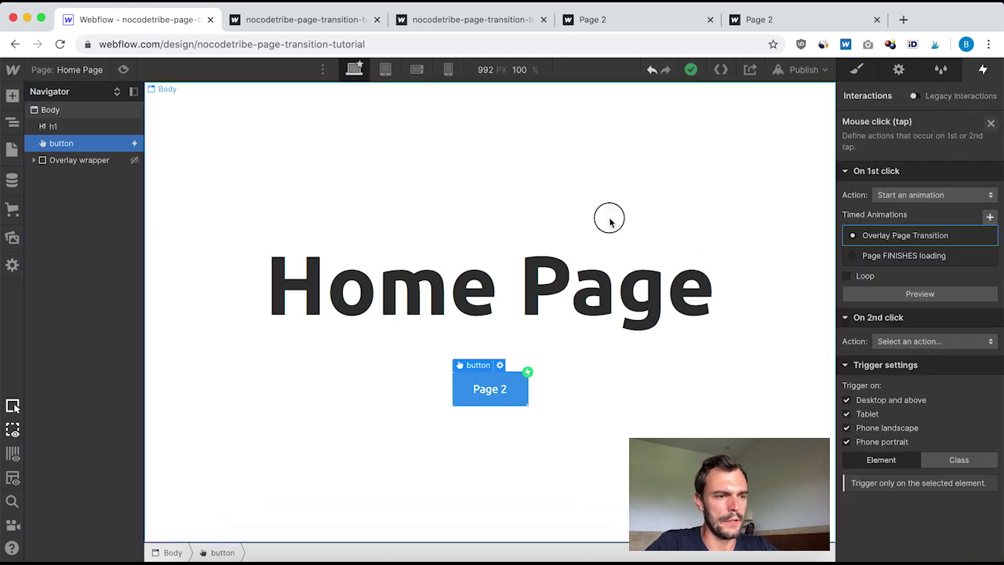